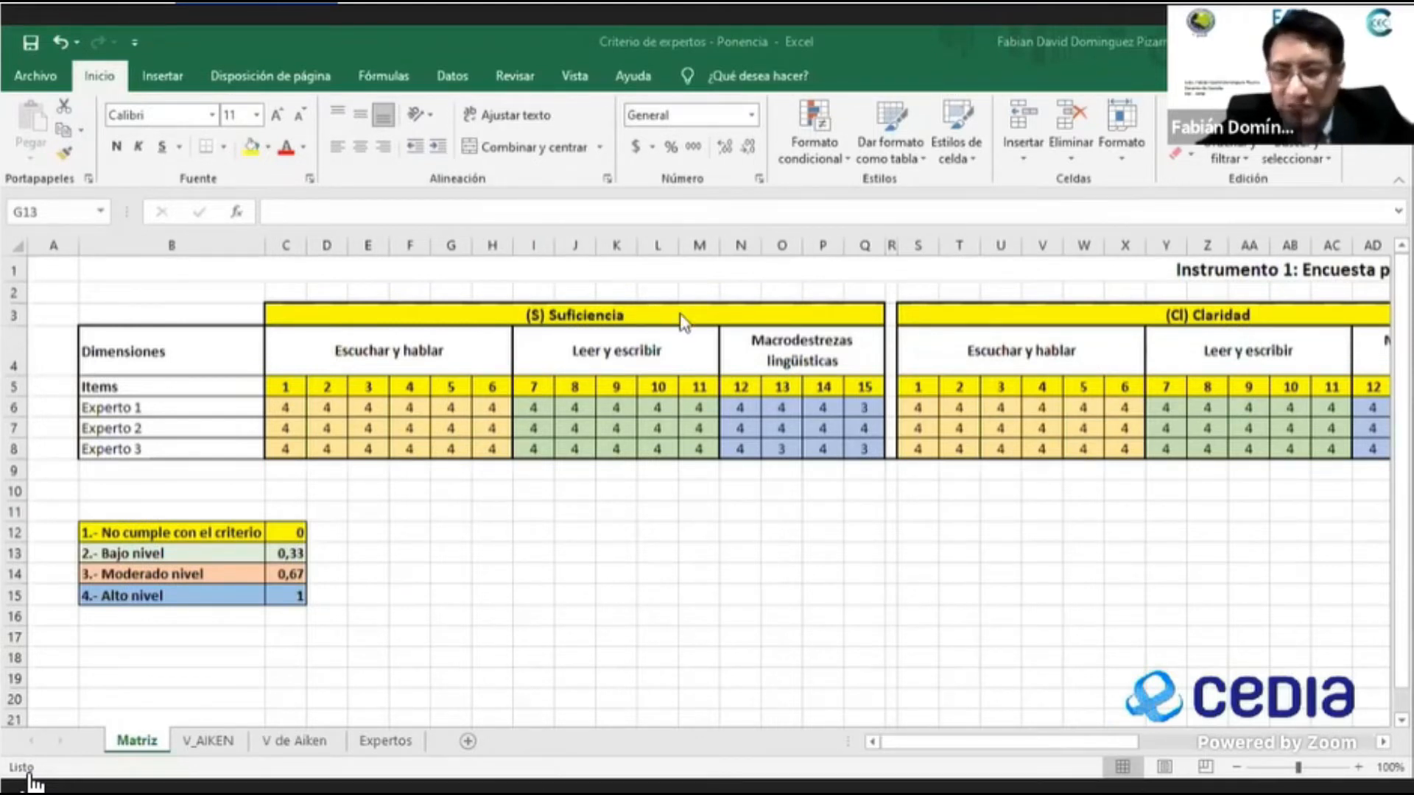
Review the three experts' item ratings and the rating scale on the Matriz sheet.
left_click(1103, 741)
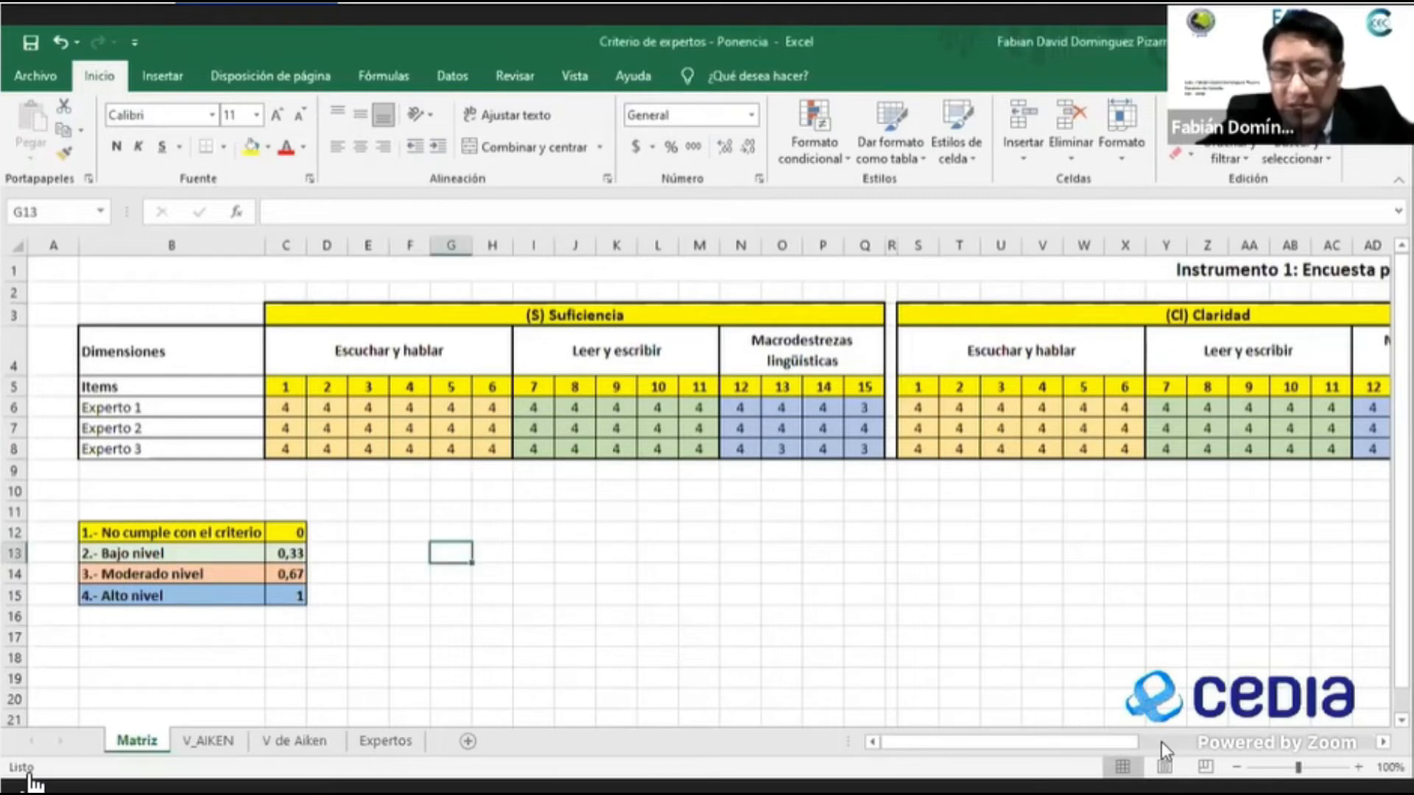
mouse_move(1120, 745)
left_mouse_down()
mouse_move(1237, 746)
mouse_move(1363, 721)
mouse_move(1098, 745)
left_mouse_up()
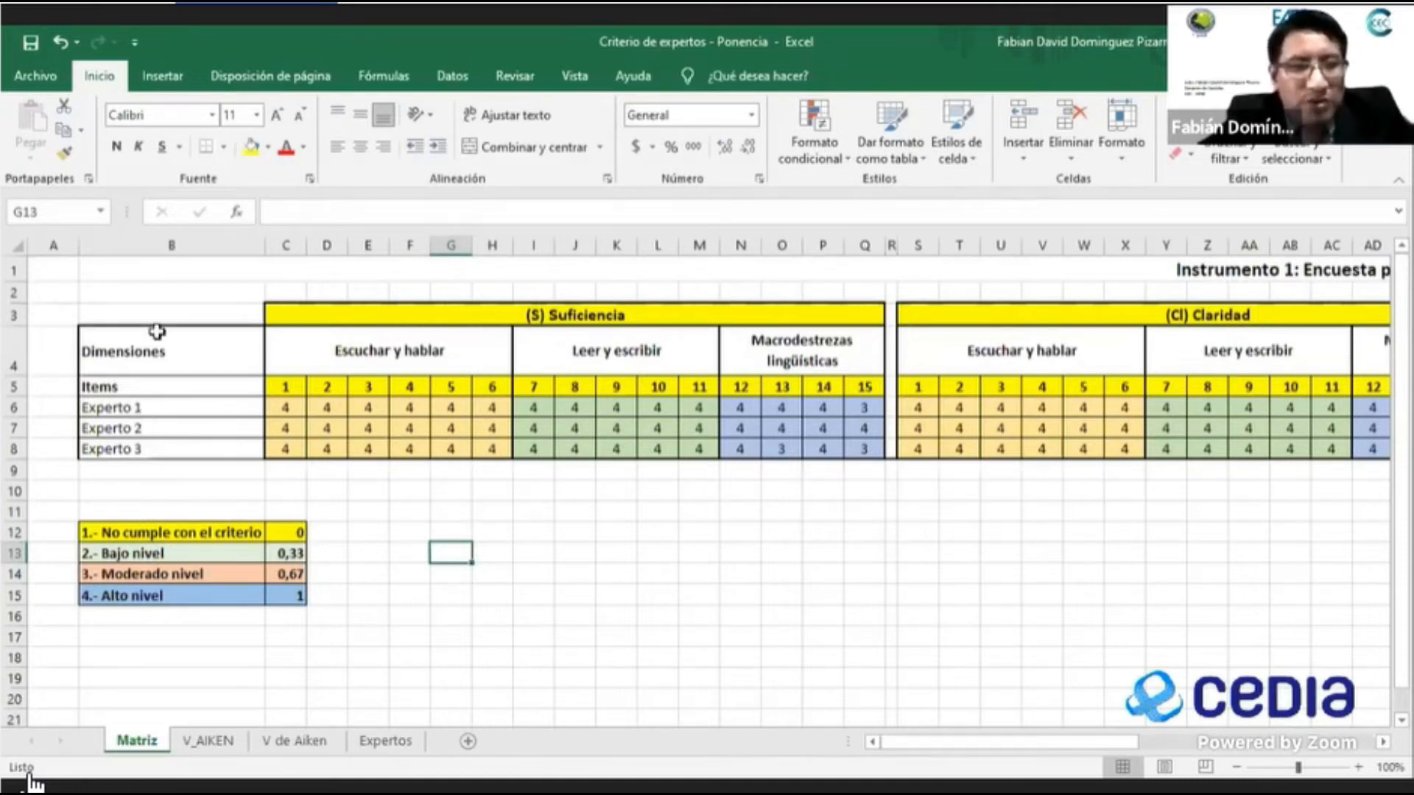
left_click(149, 406)
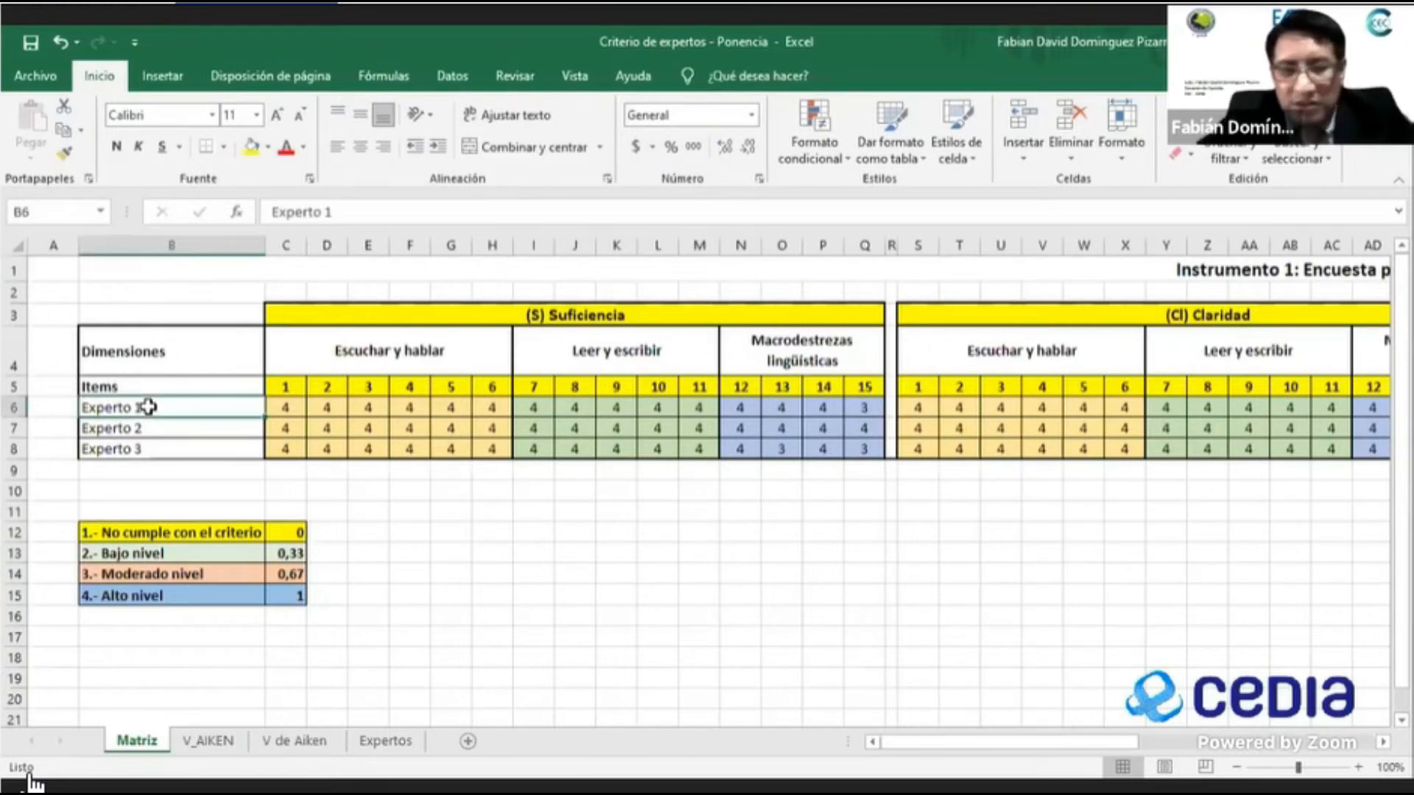
key("Down")
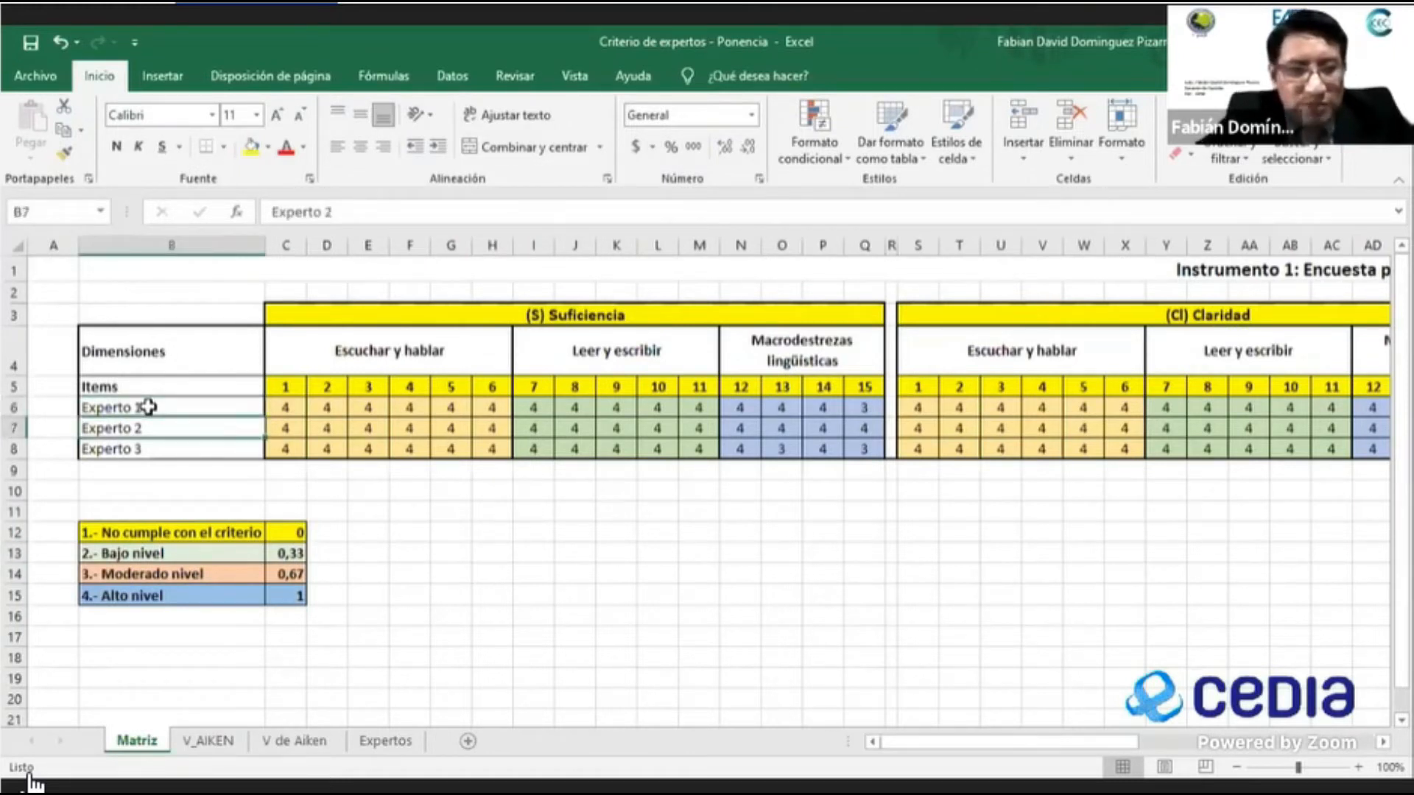
key("Down")
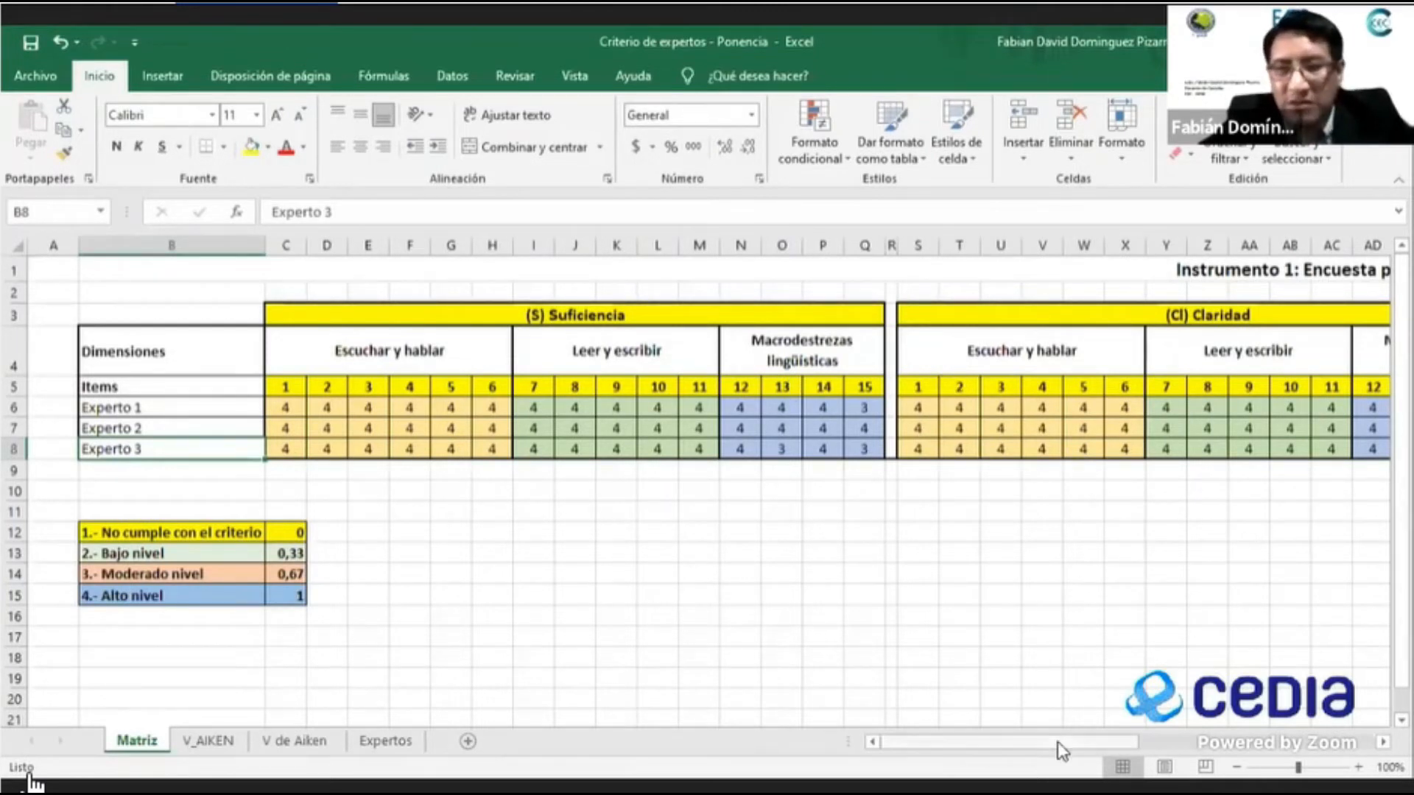
left_click_drag(1133, 735, 1016, 736)
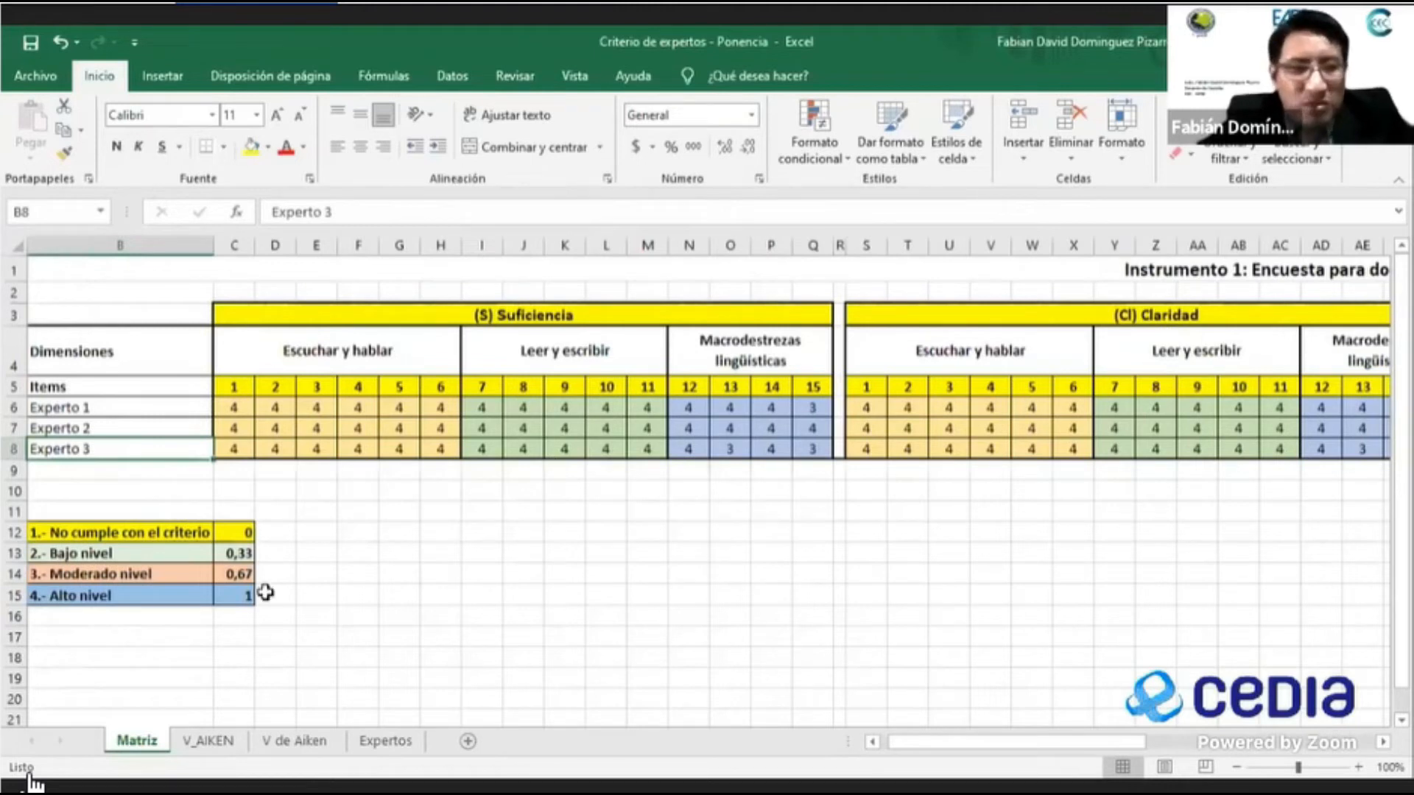
Open the V_AIKEN sheet and examine the converted expert scores and the empty total rows.
left_click(214, 740)
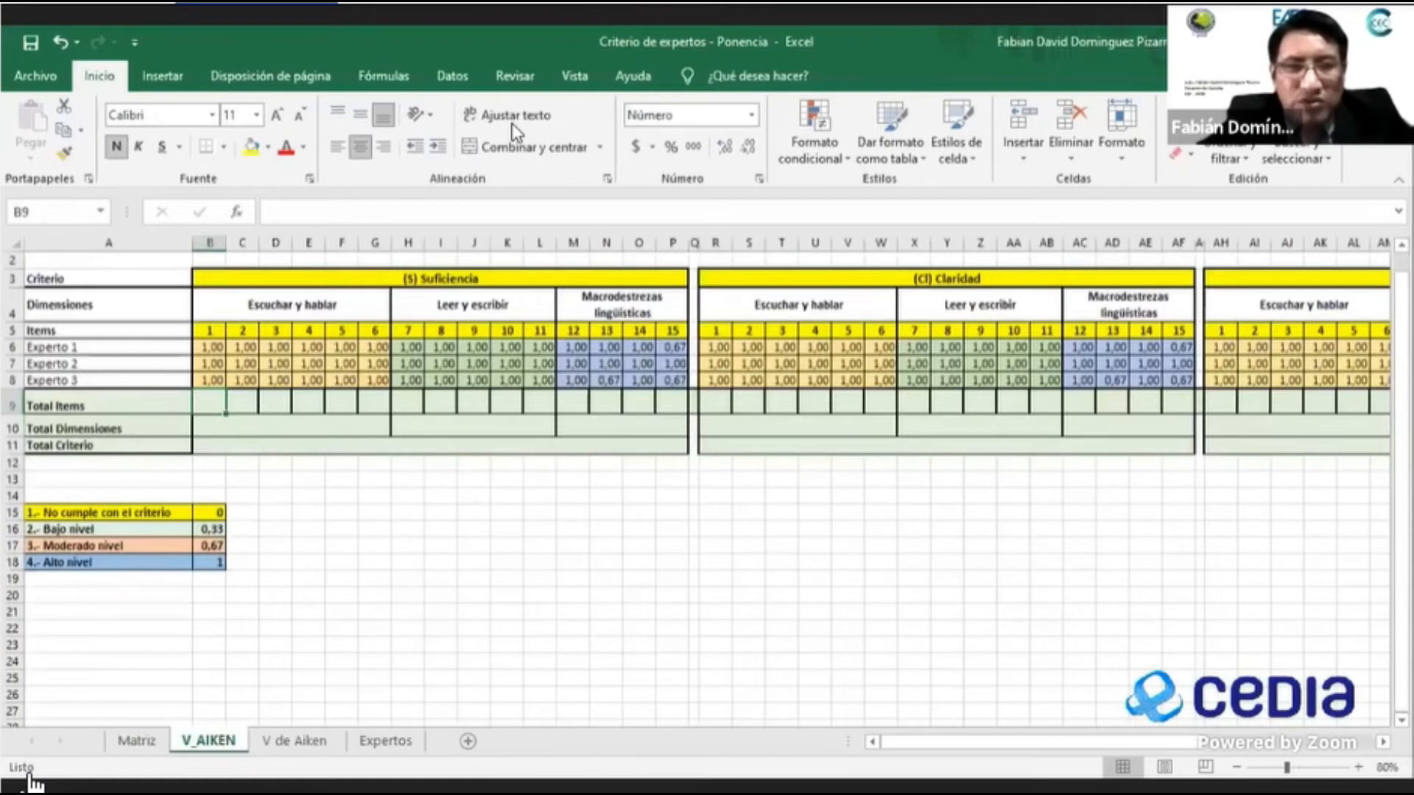
left_click(513, 117)
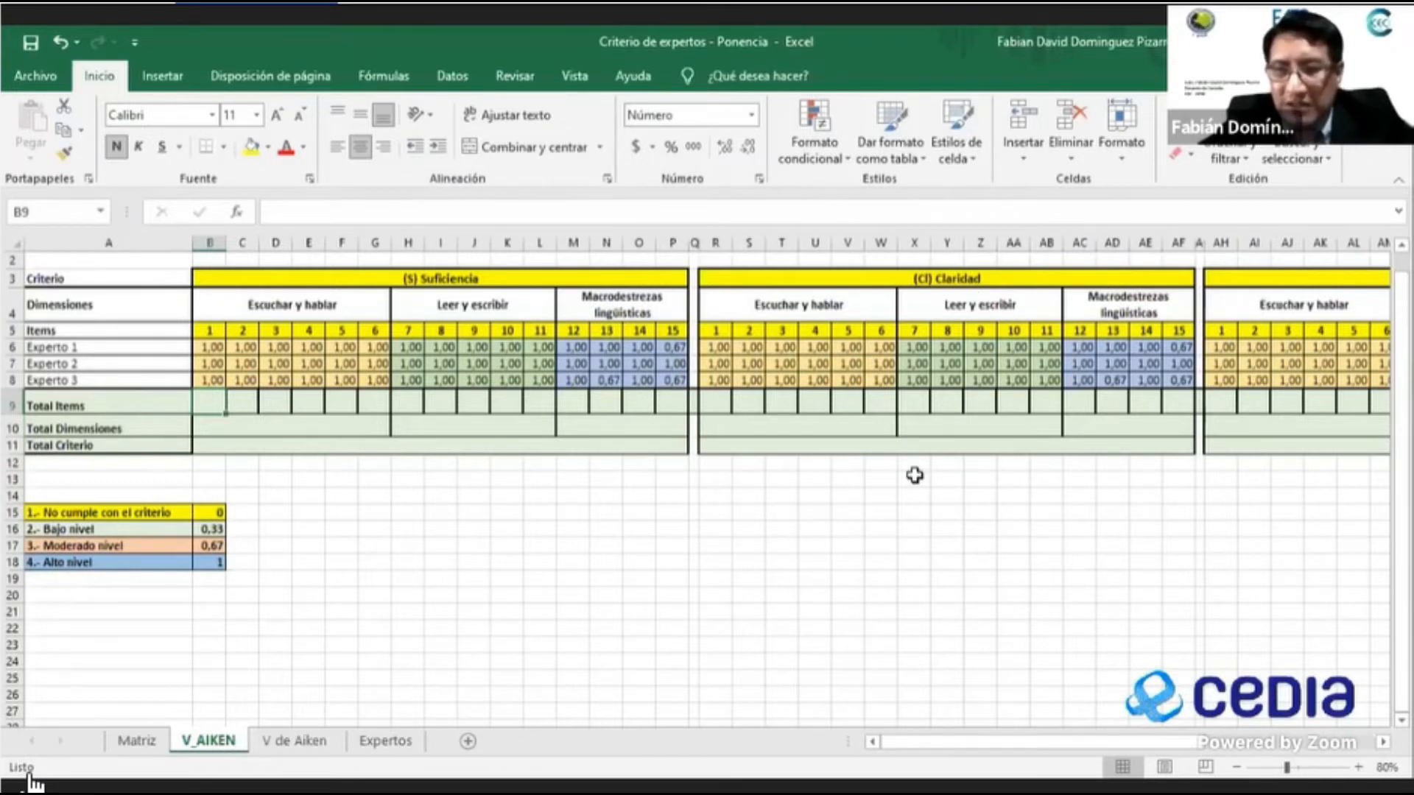
mouse_move(975, 741)
left_mouse_down()
mouse_move(1146, 727)
mouse_move(955, 757)
left_mouse_up()
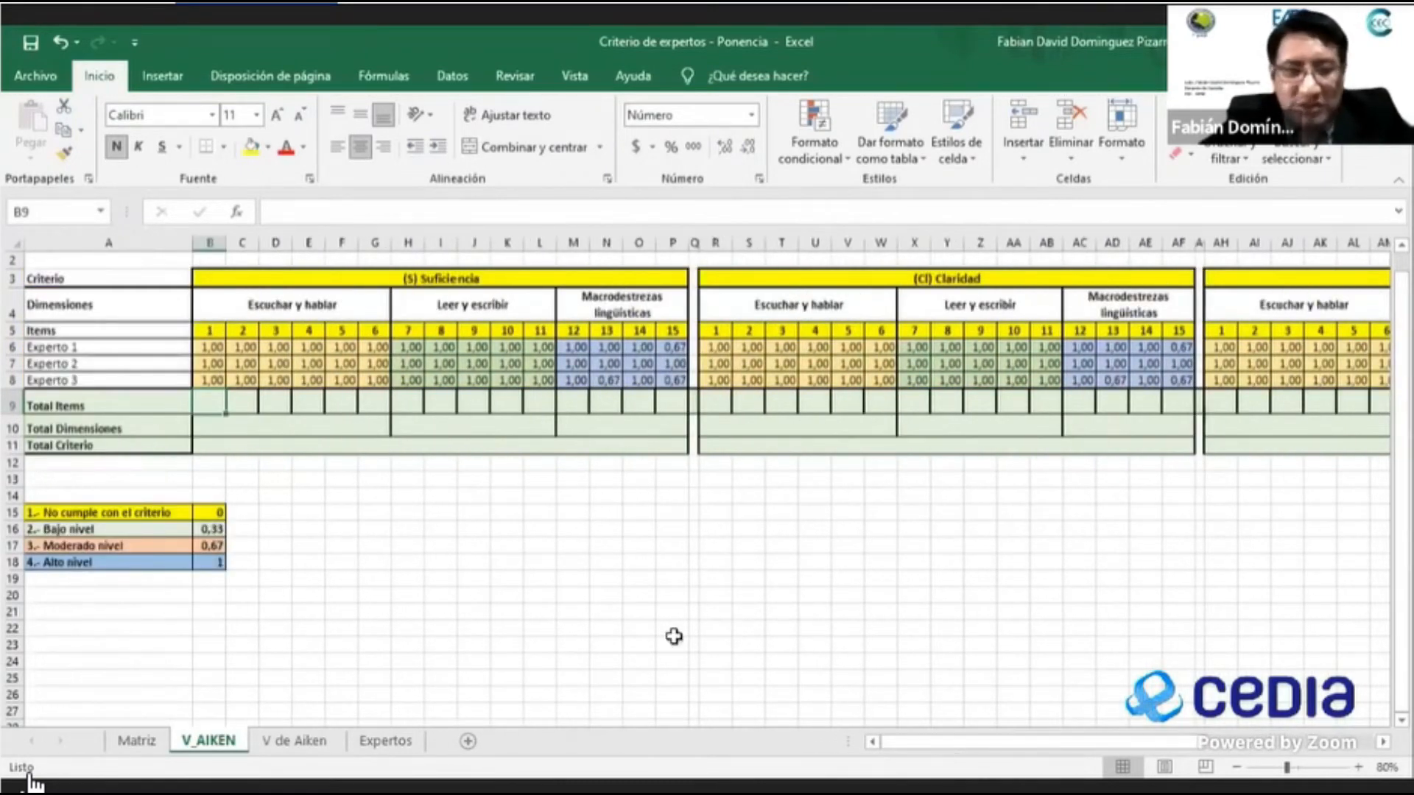
left_click(505, 534)
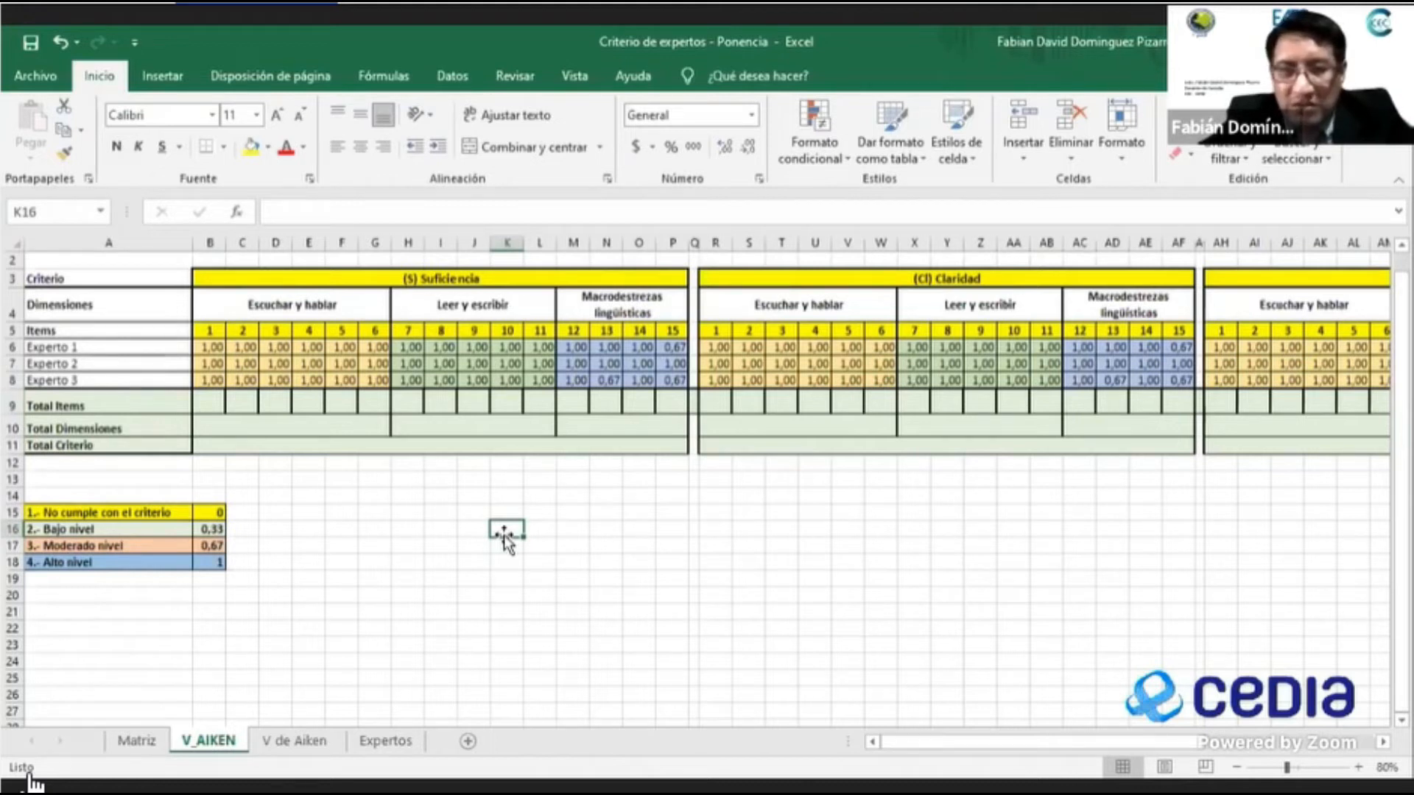
In Total Items cell B9, average the three experts' scores for item 1 with =PROMEDIO(B6:B8).
left_click(206, 400)
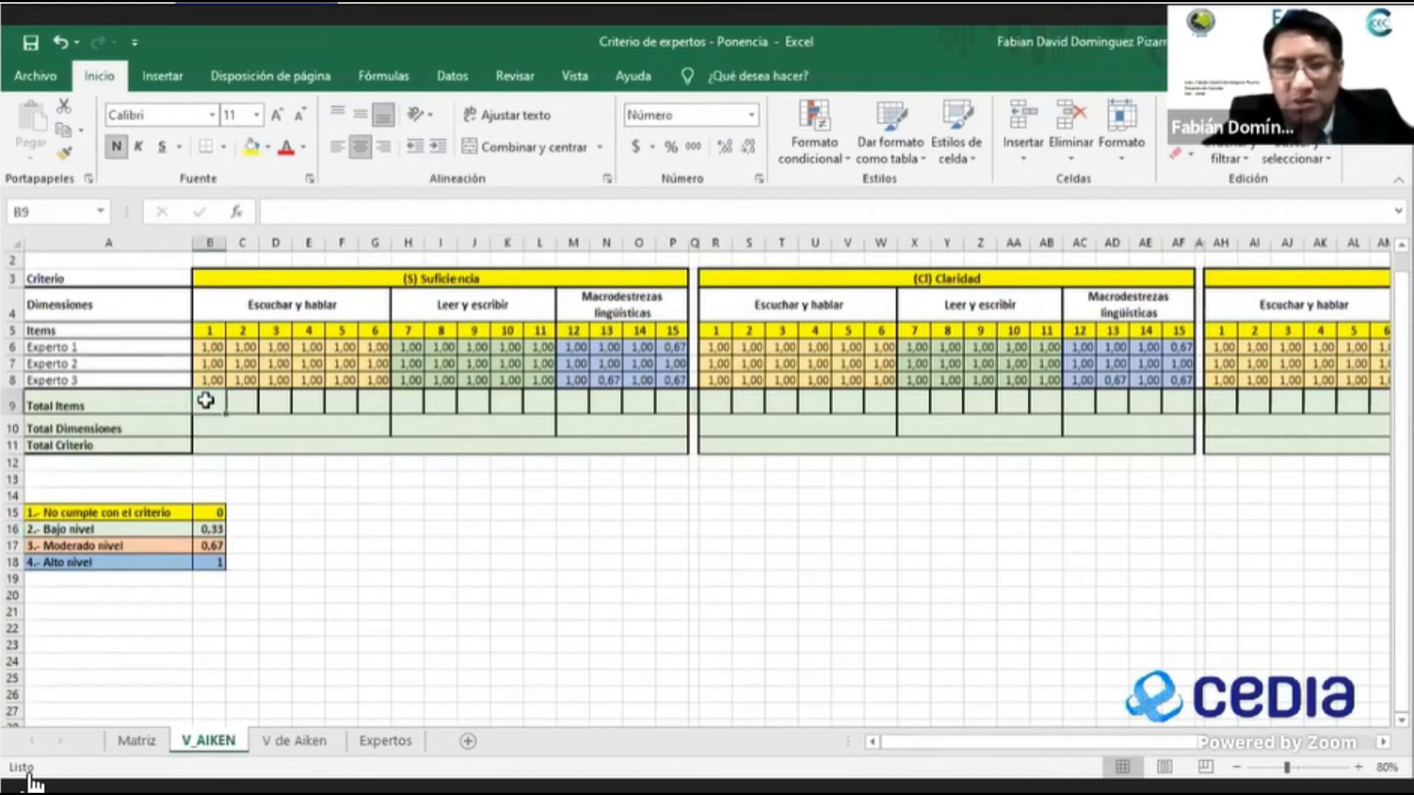
left_click(289, 215)
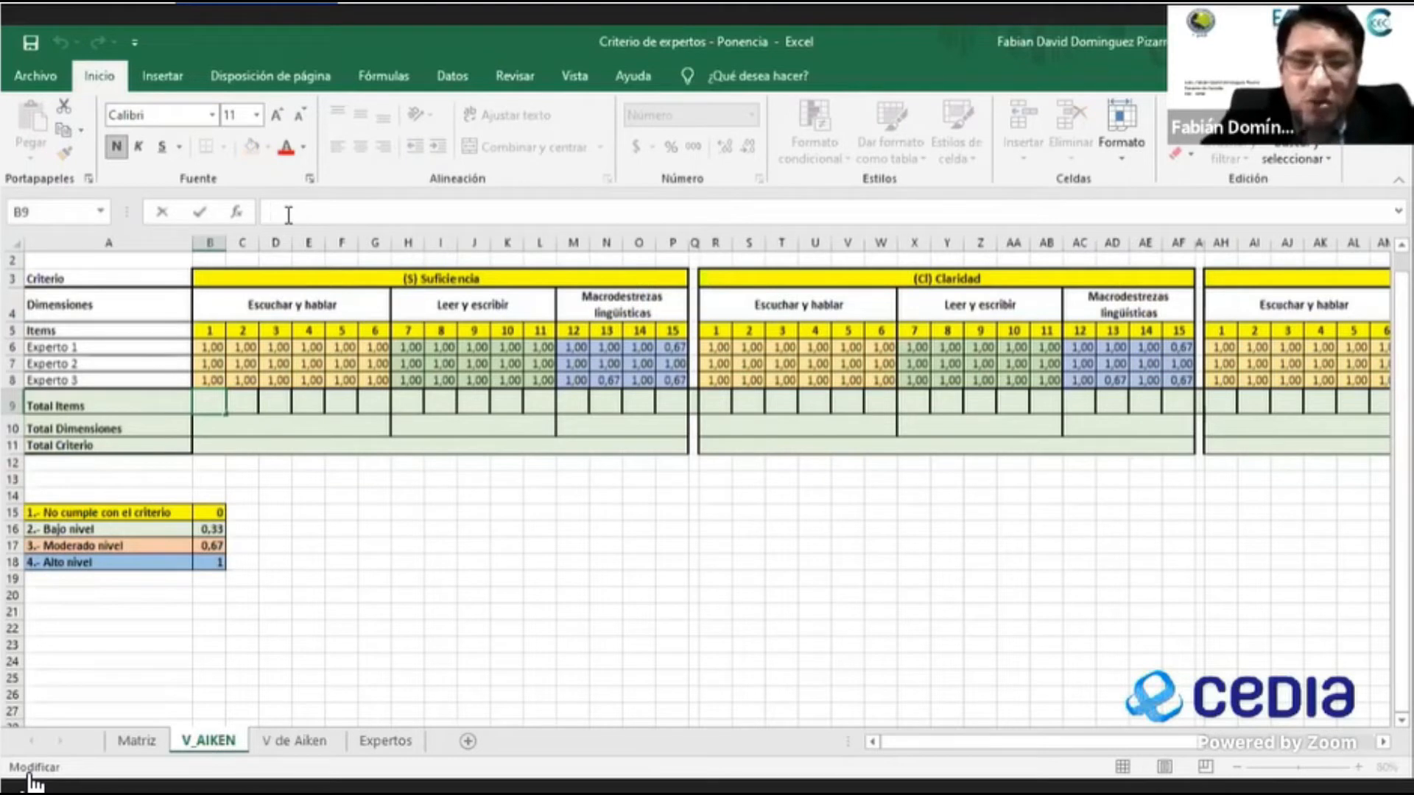
type("=")
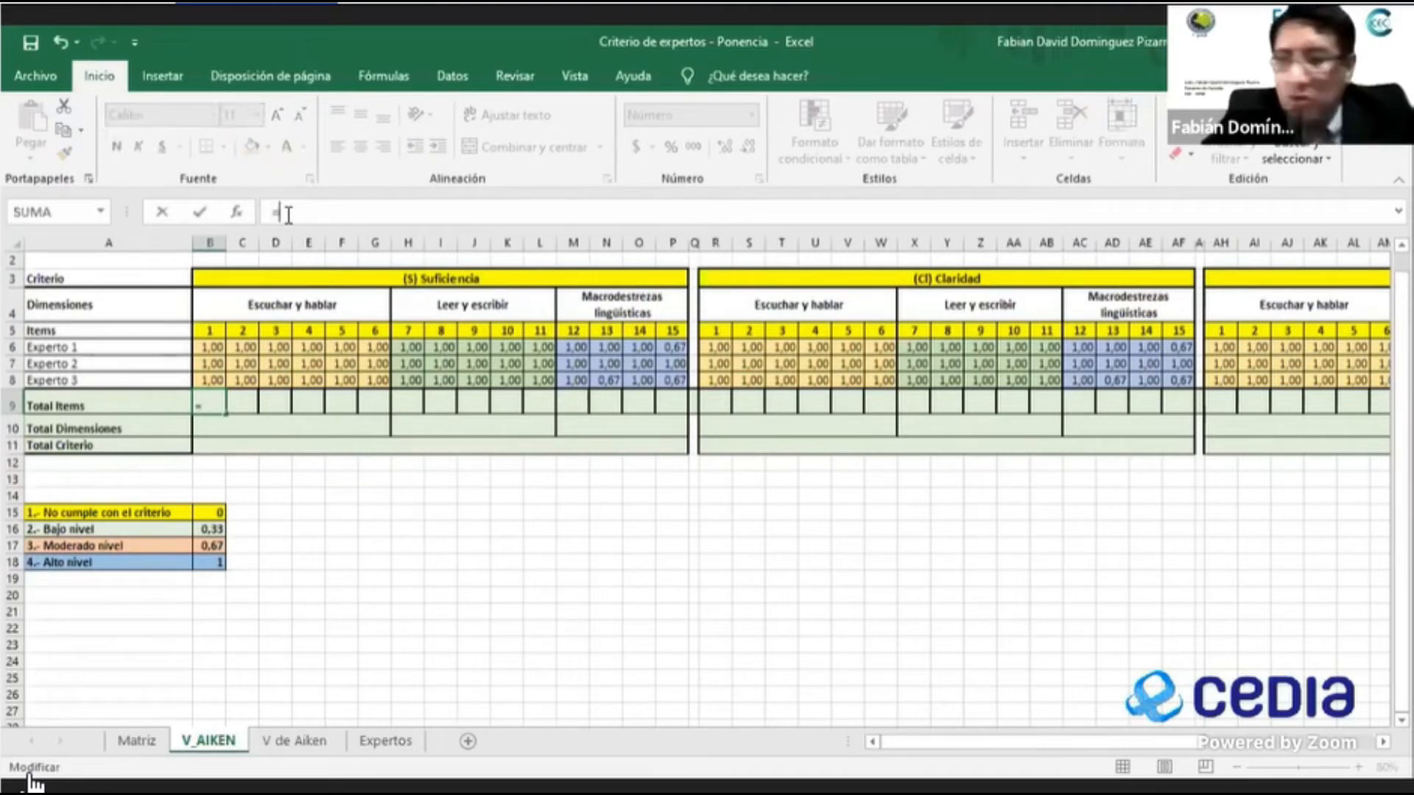
type("p")
key("BackSpace")
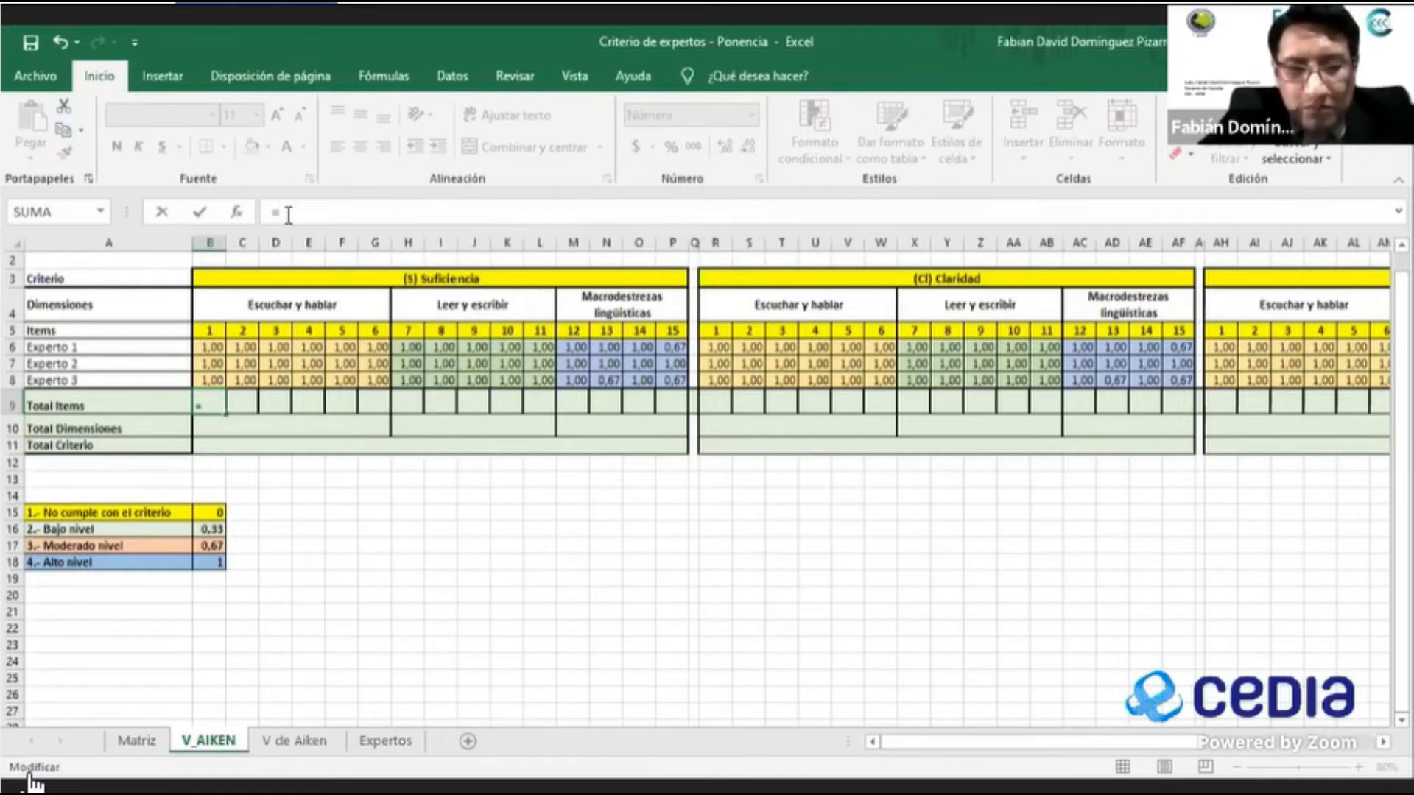
type("PROMEDIO")
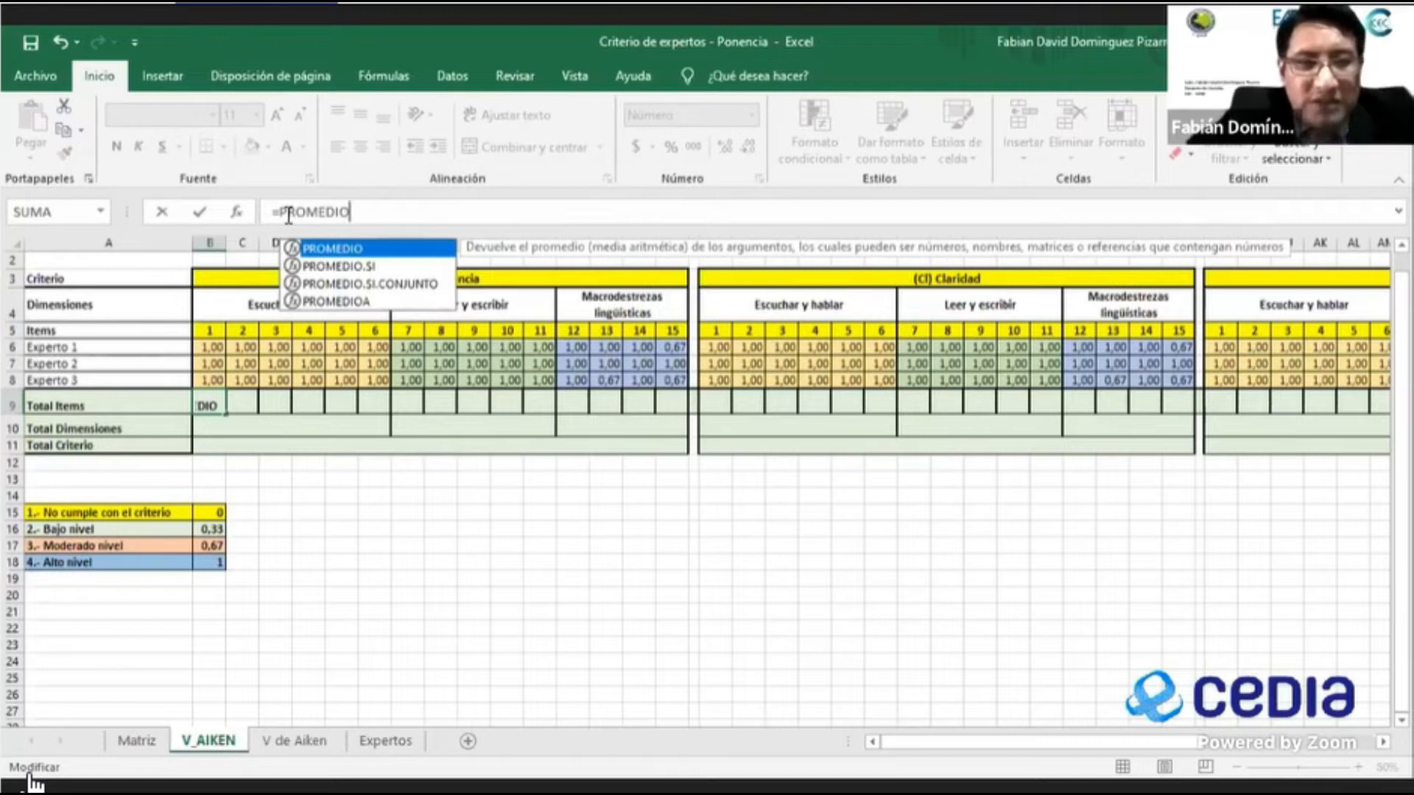
type("(")
left_click(212, 345)
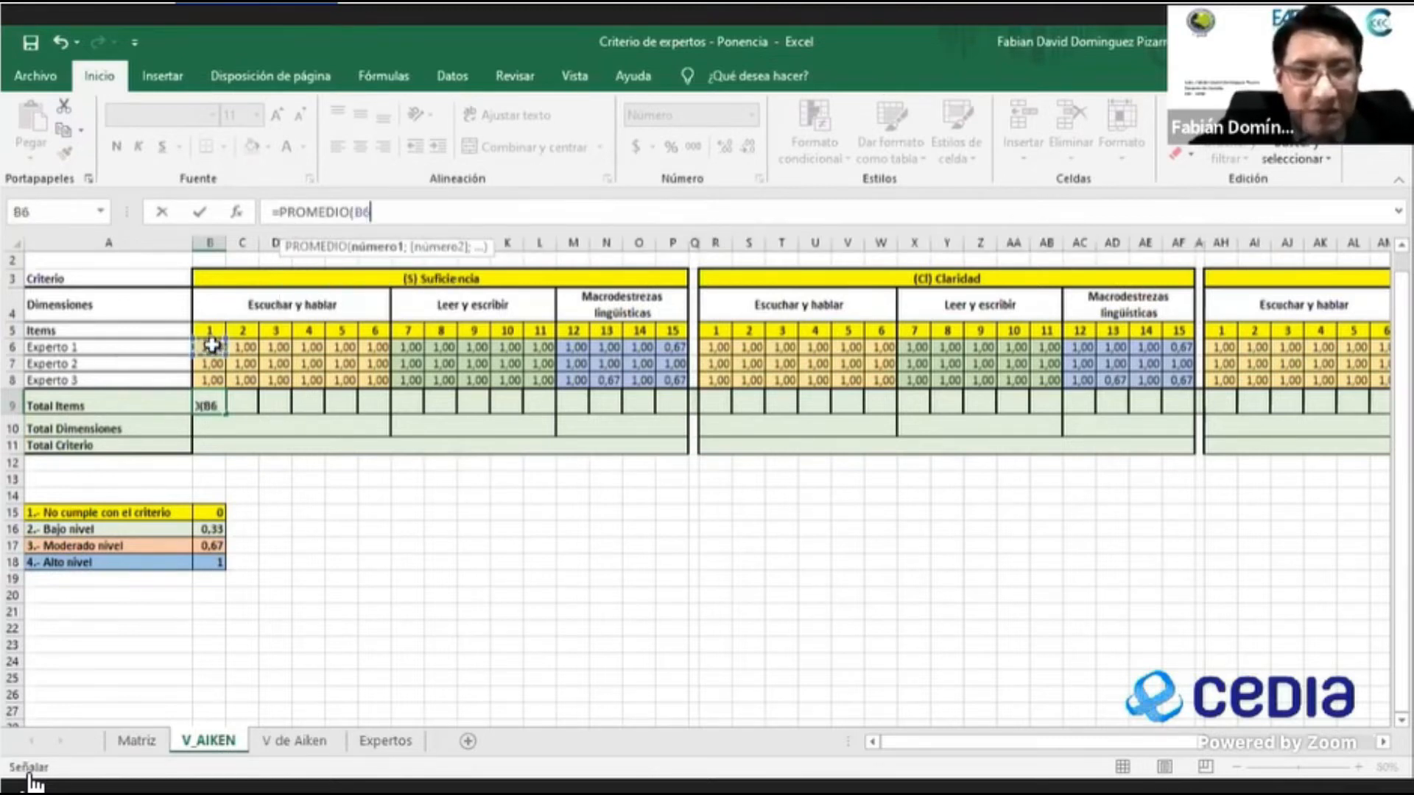
left_click_drag(212, 346, 212, 380)
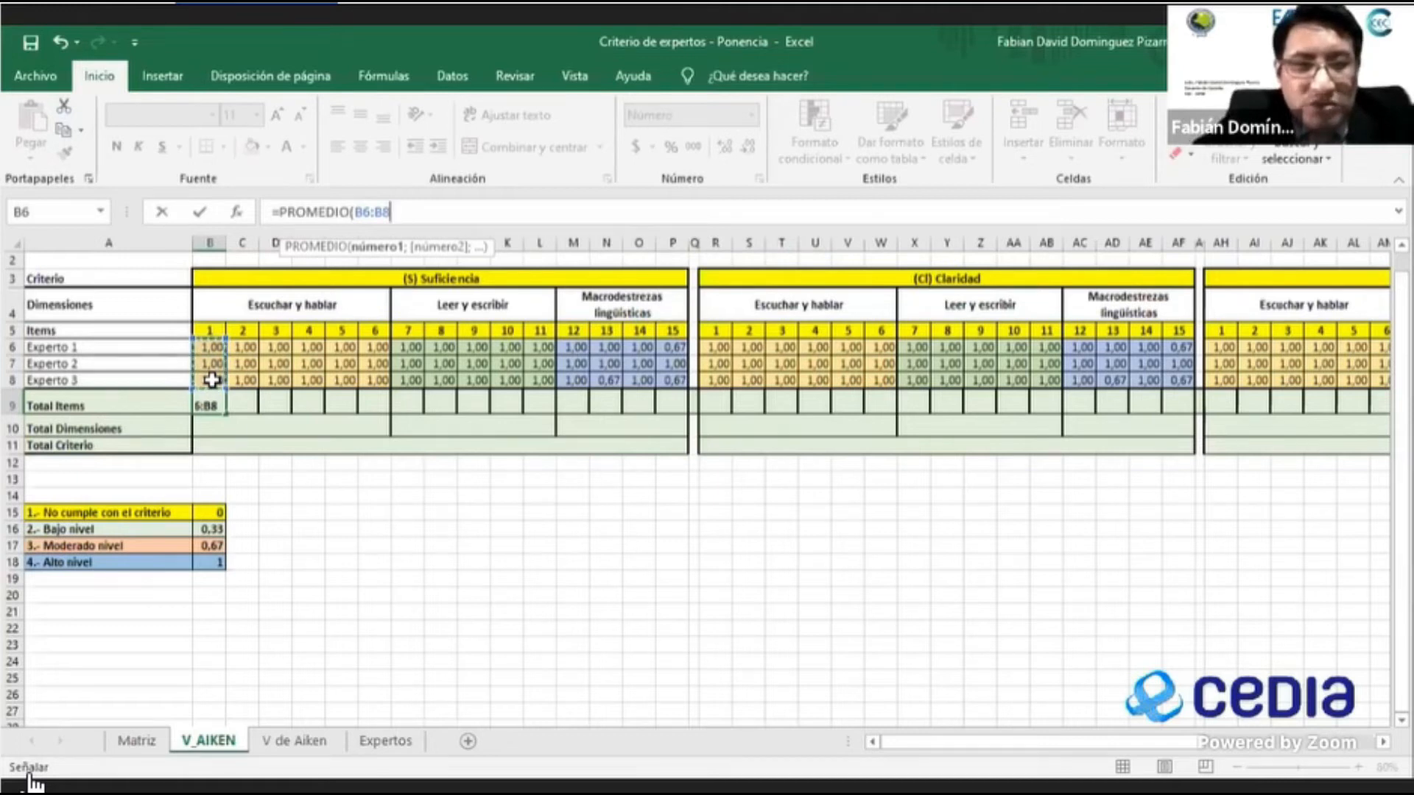
type(")")
key("Return")
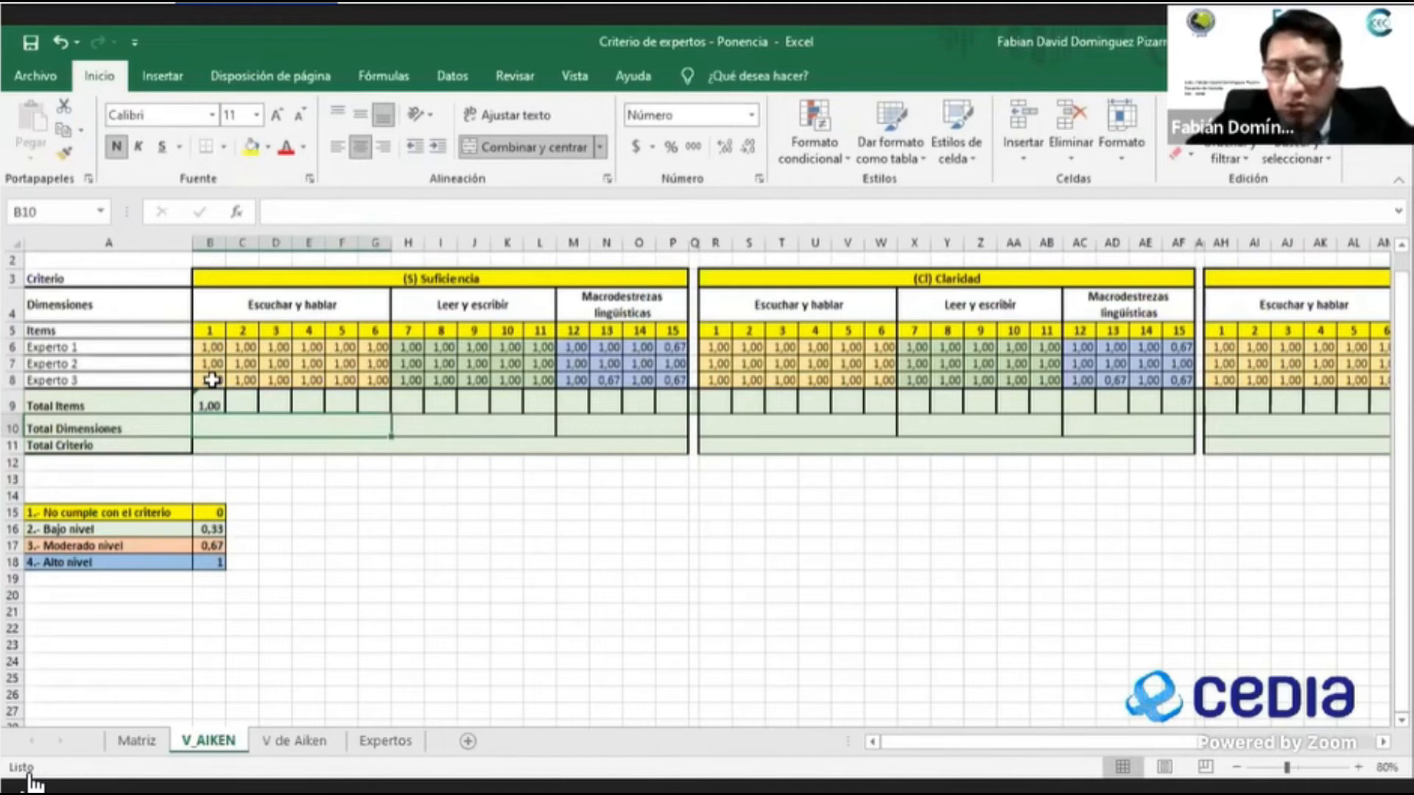
Fill the B9 average formula across the Total Items row through BL9, covering all four criteria.
left_click(208, 403)
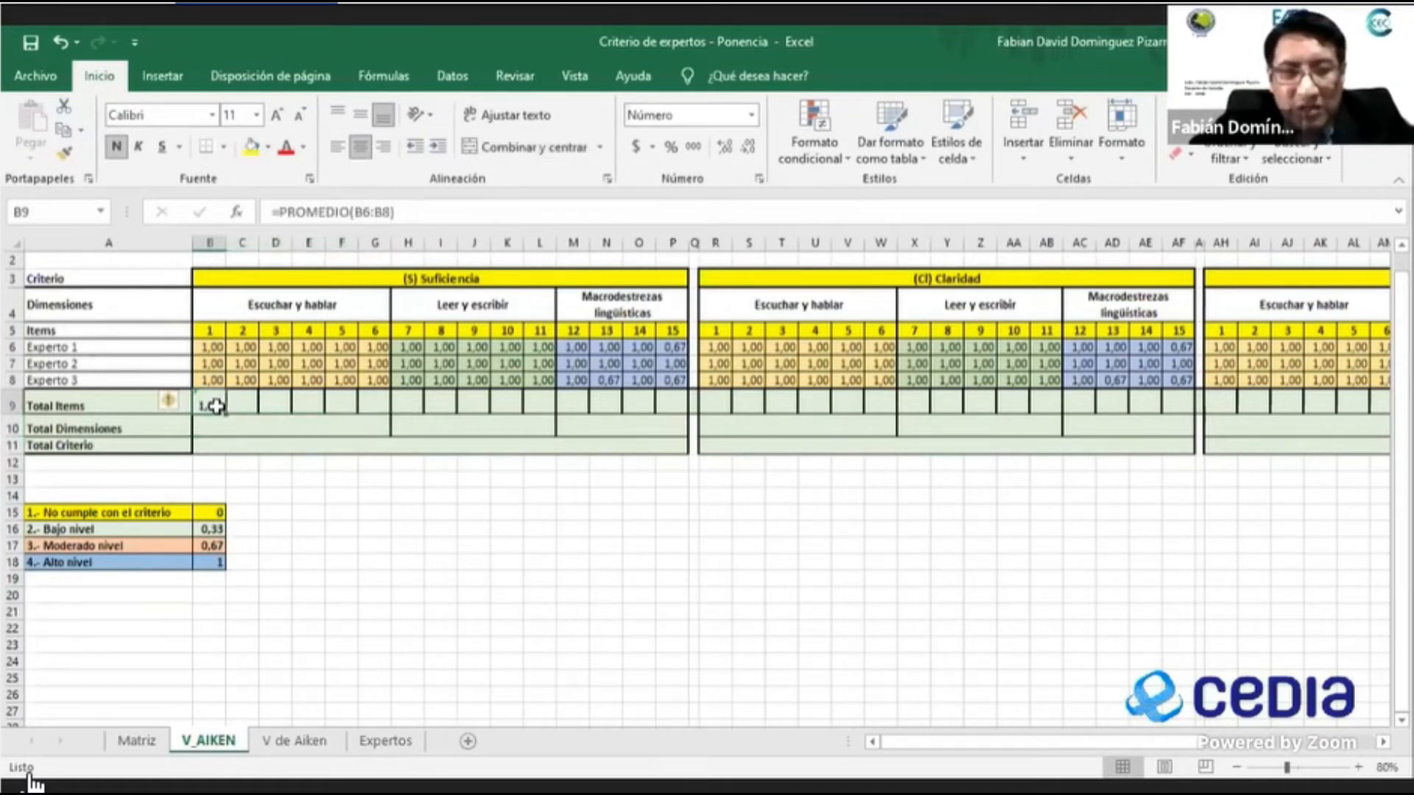
left_click_drag(229, 412, 1294, 420)
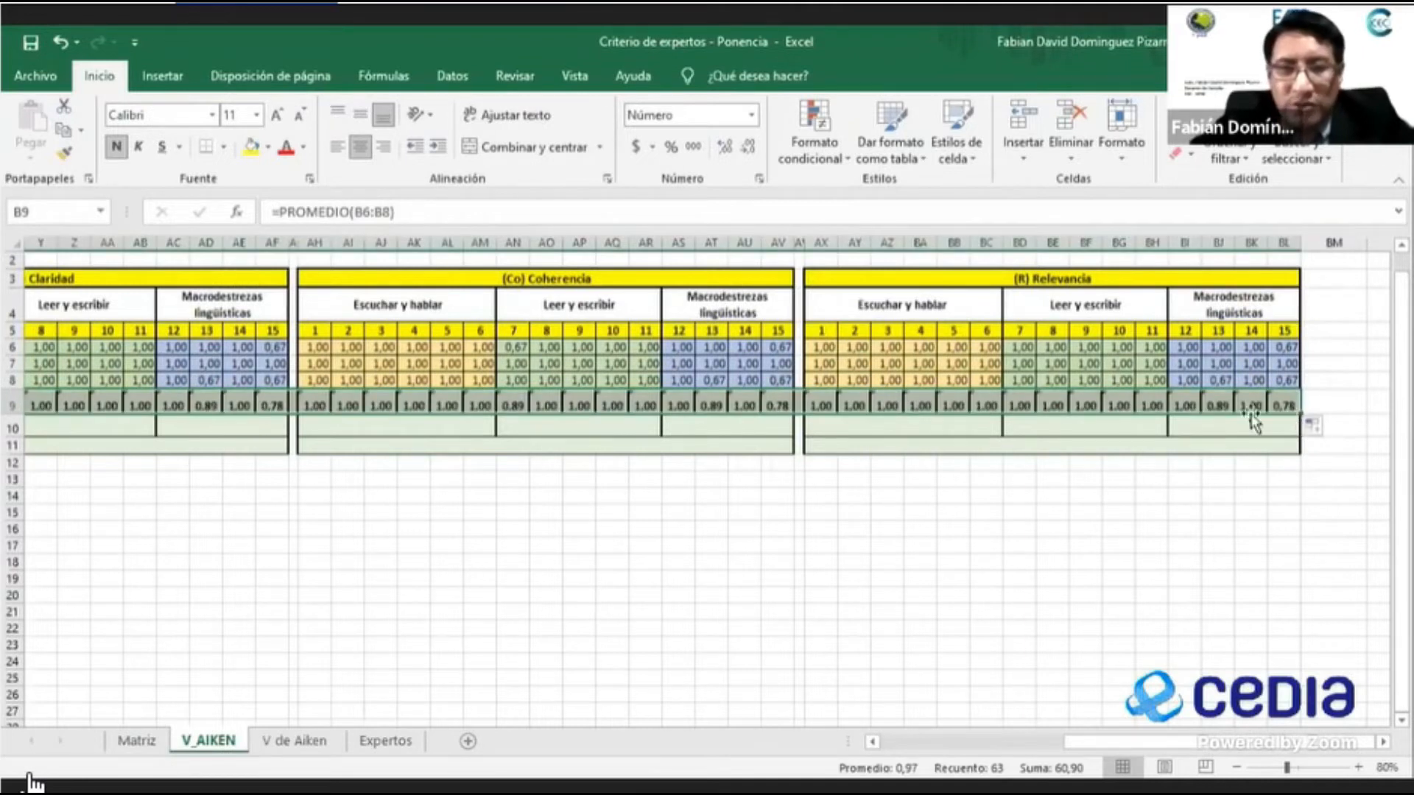
left_click_drag(1098, 734, 895, 753)
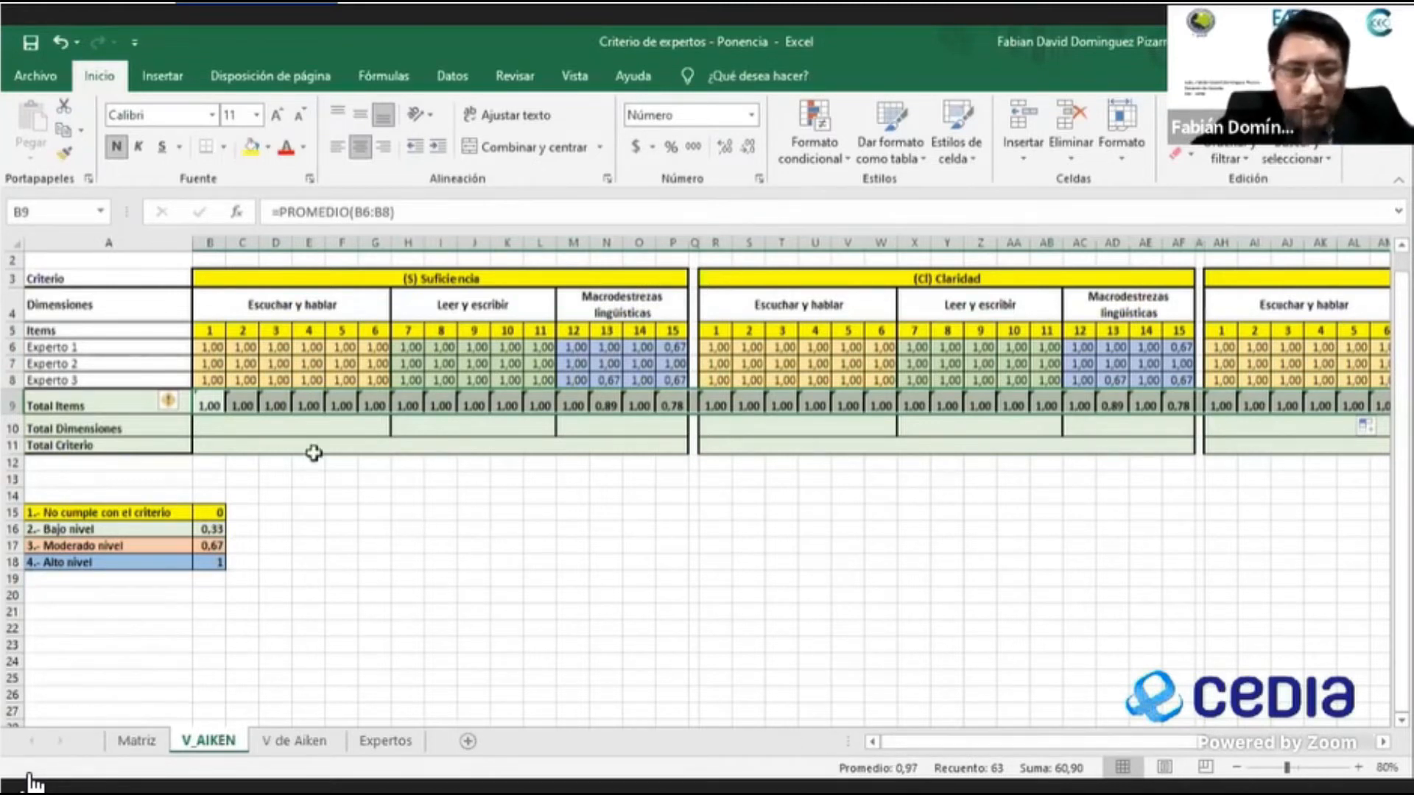
In the Total Dimensions row, average Suficiencia's Escuchar y hablar dimension in B10 with =PROMEDIO(B9:G9).
left_click(289, 420)
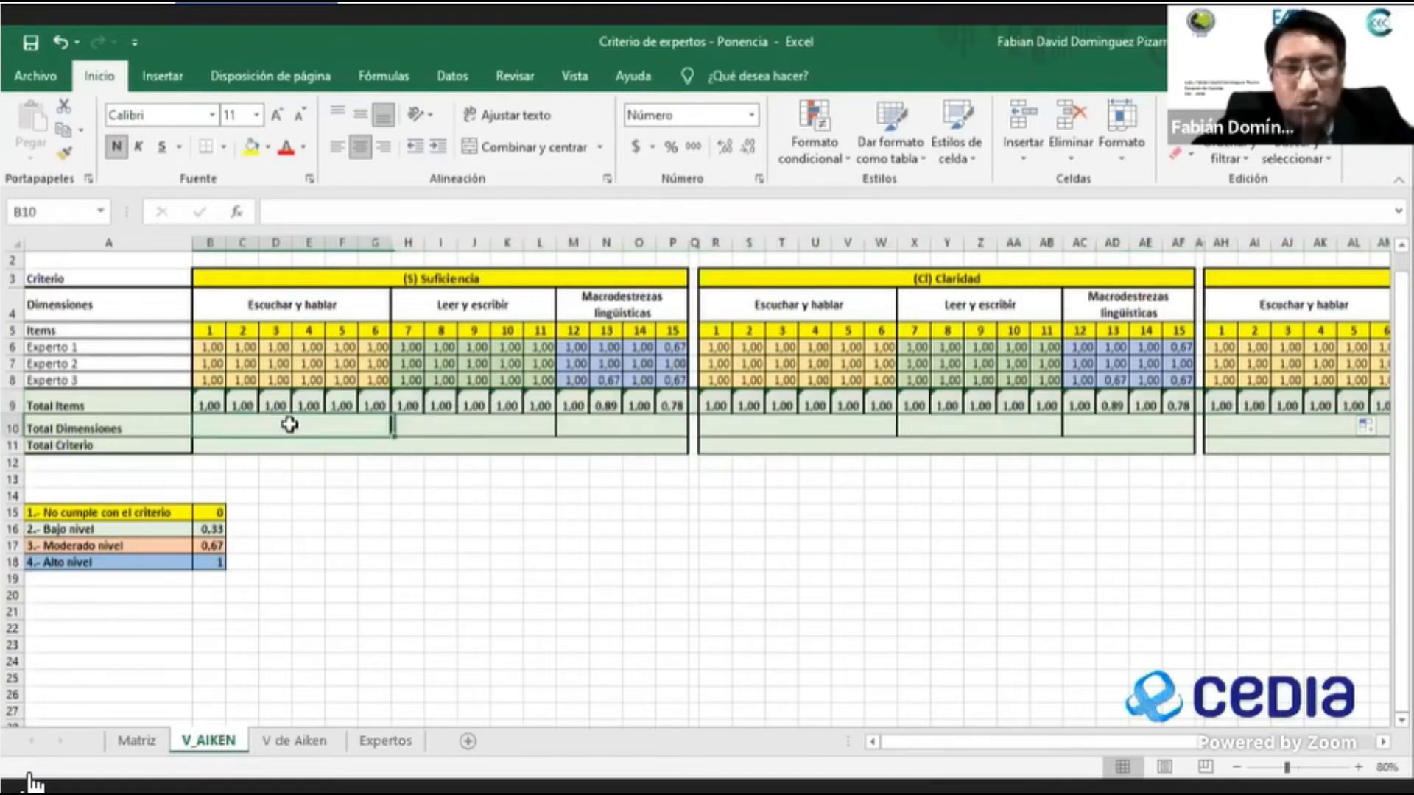
left_click(302, 213)
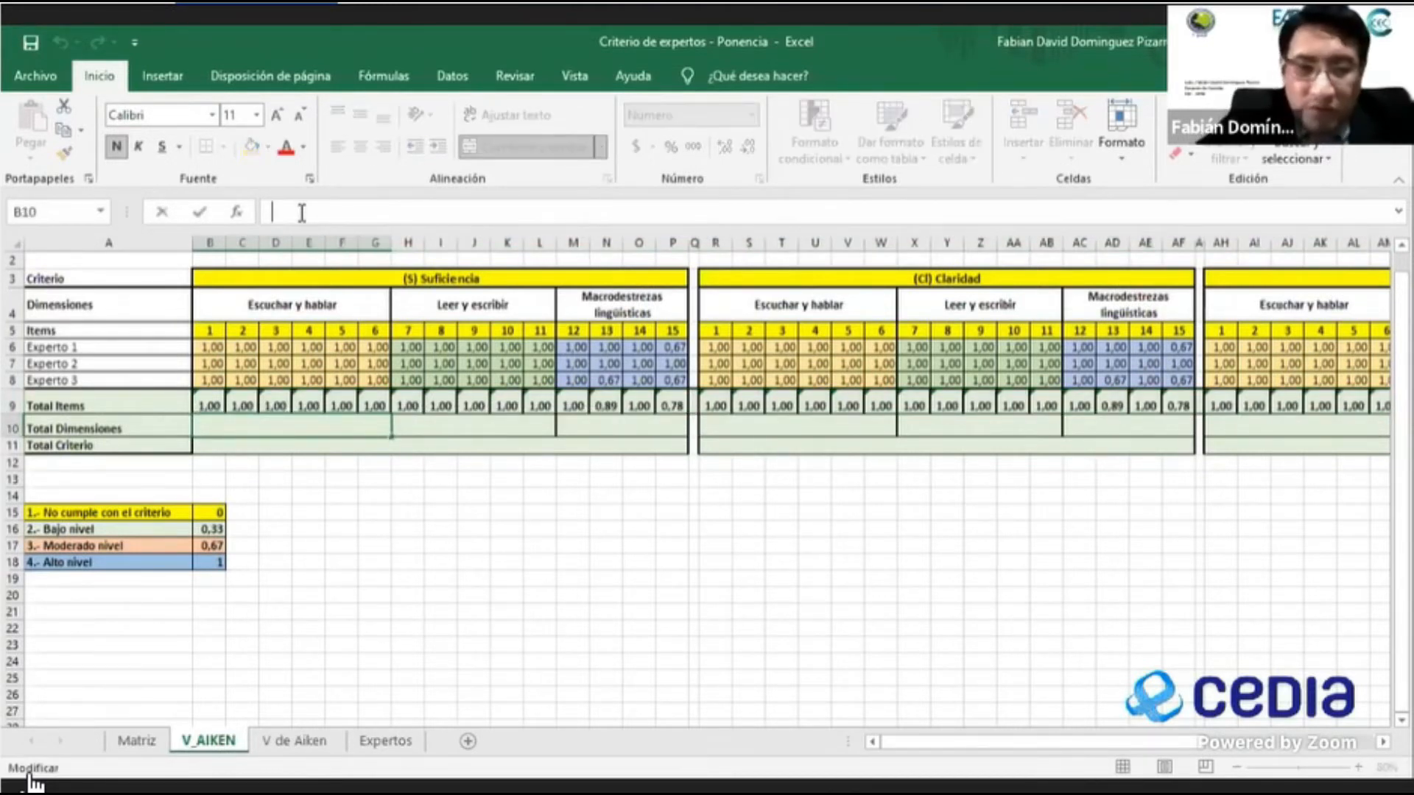
type("=")
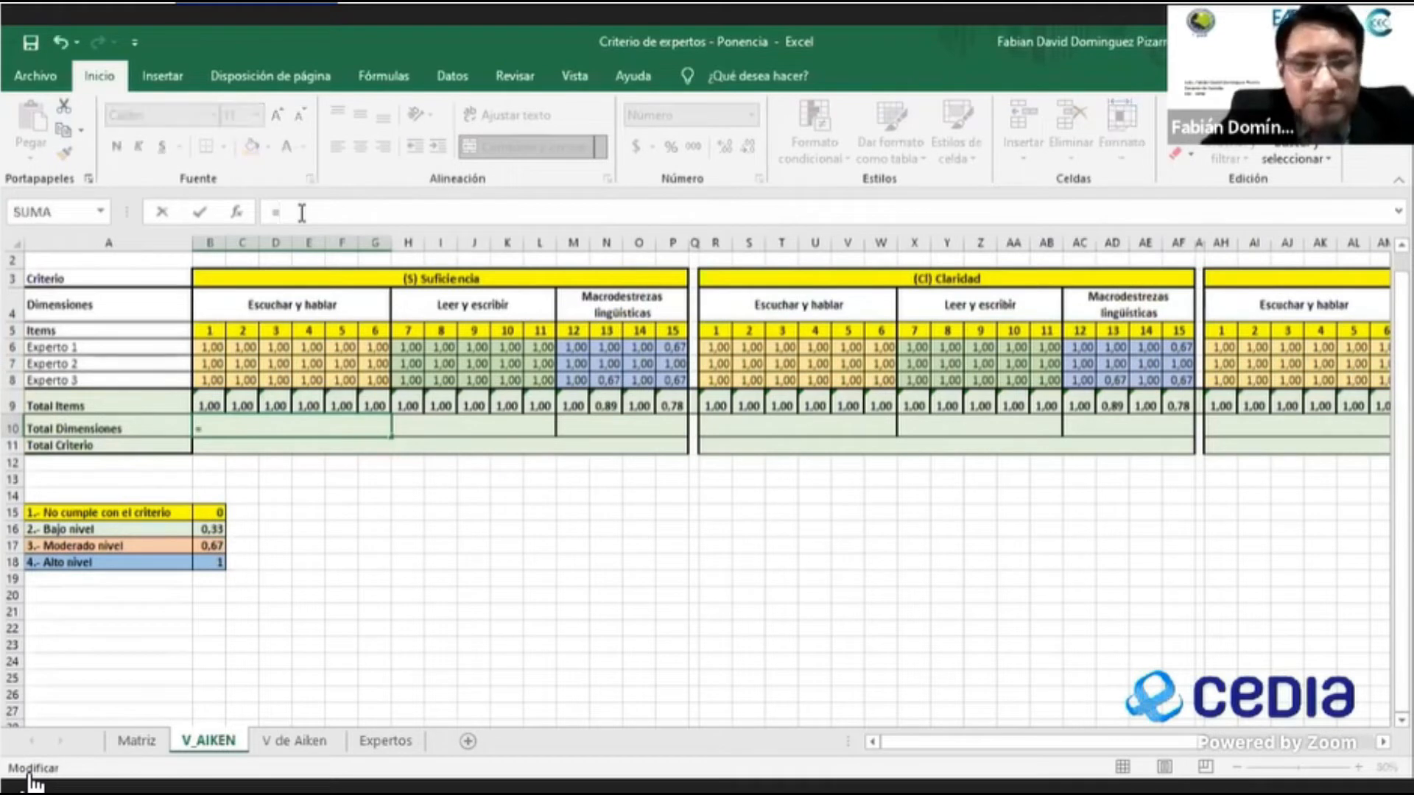
type("PR")
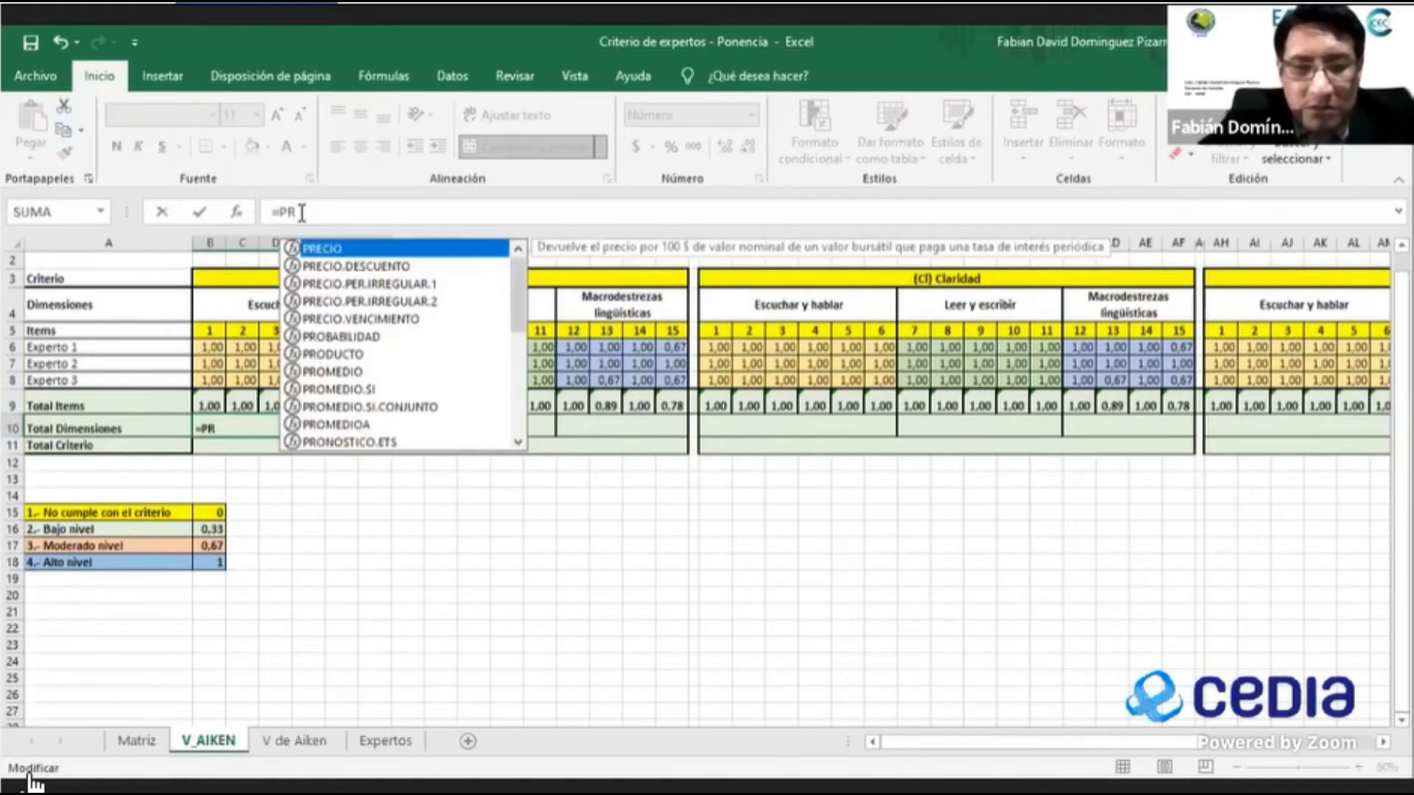
type("OMEDIO")
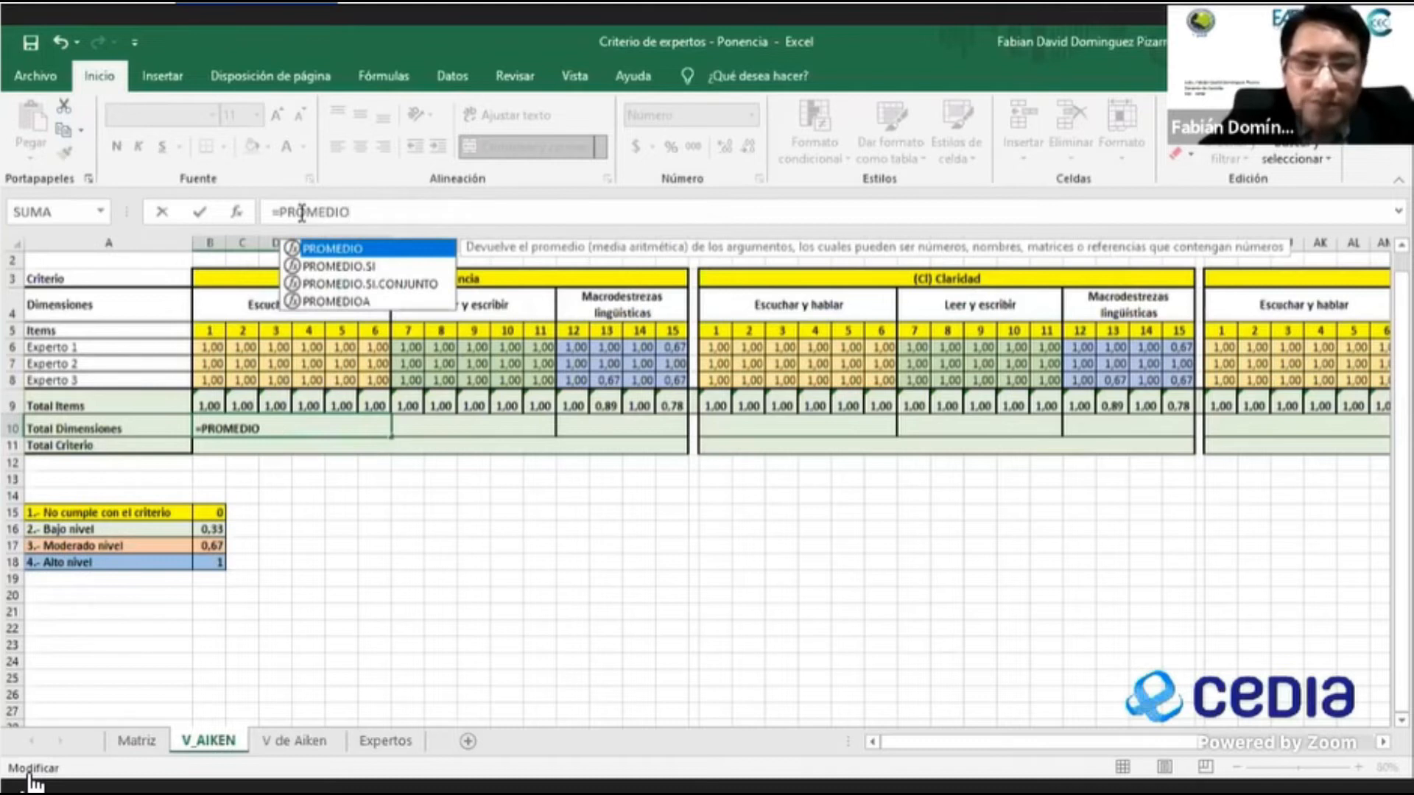
type("(")
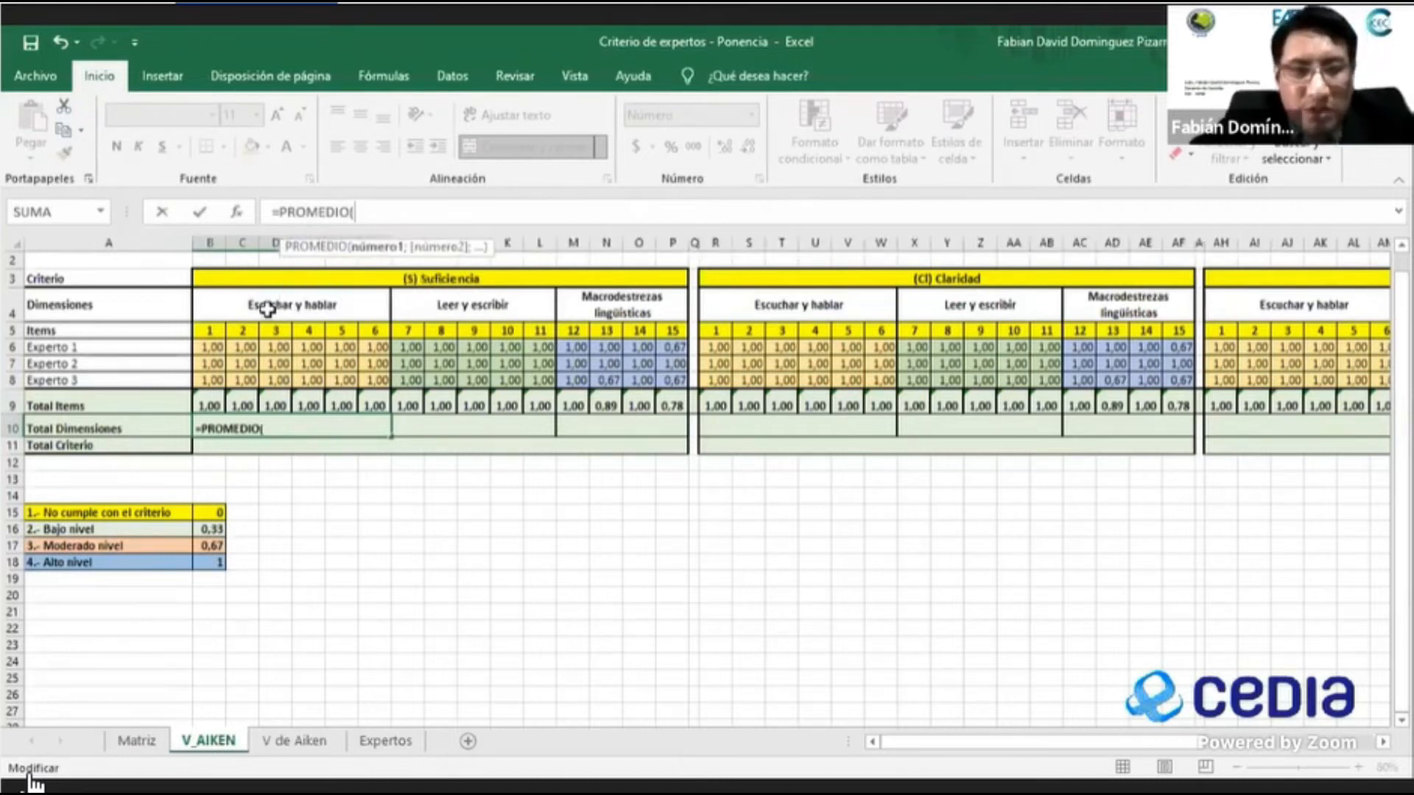
left_click(209, 401)
left_click(210, 402)
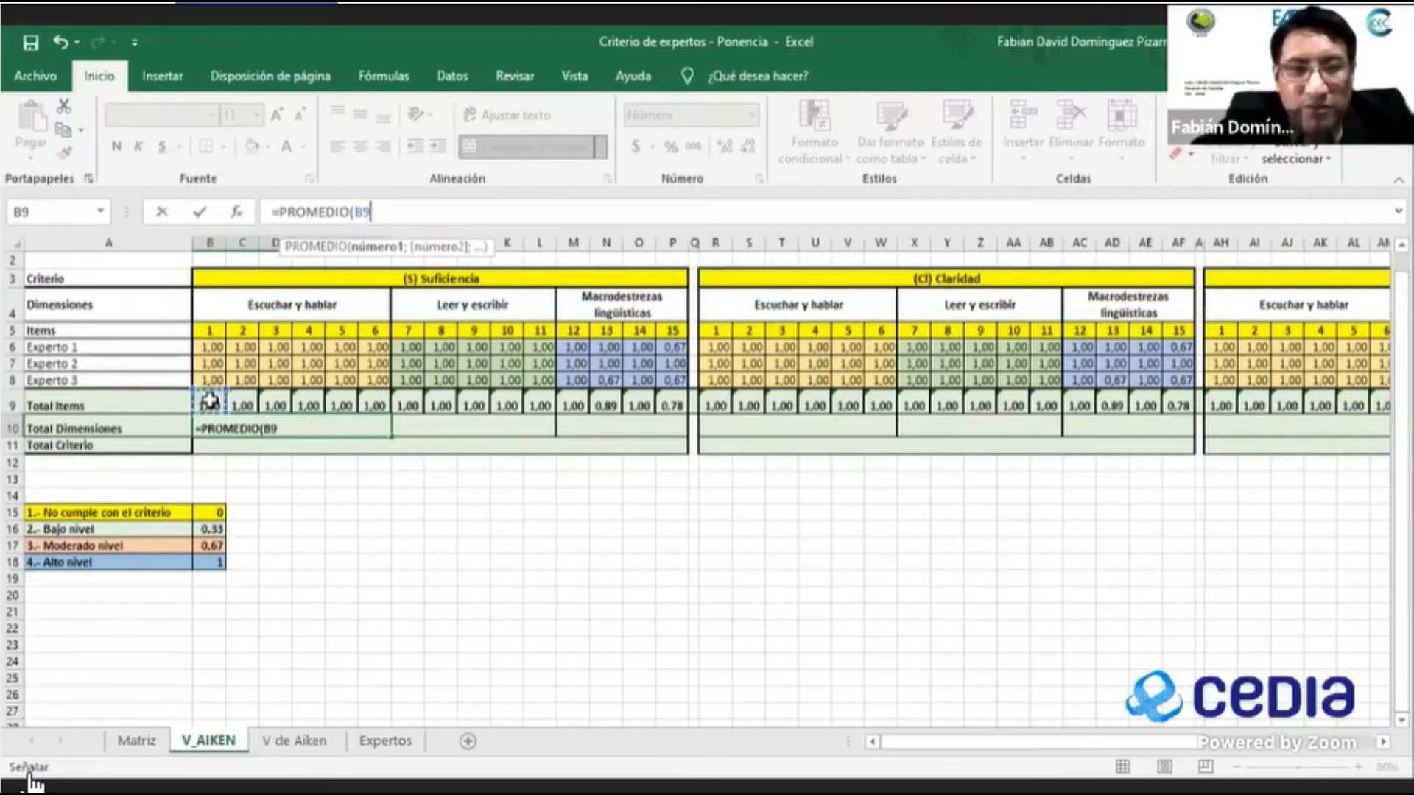
key("F8")
left_click(370, 405)
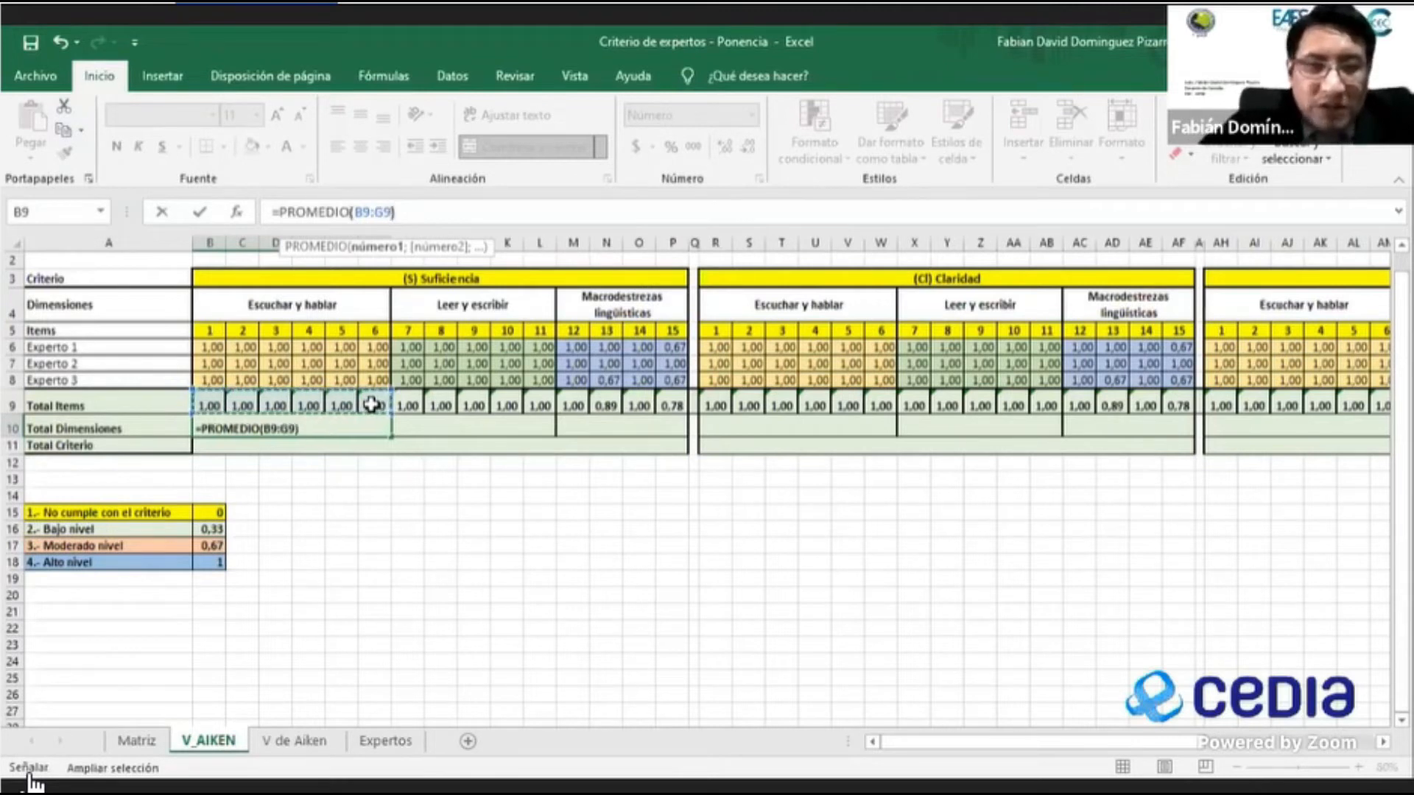
type(")")
key("Return")
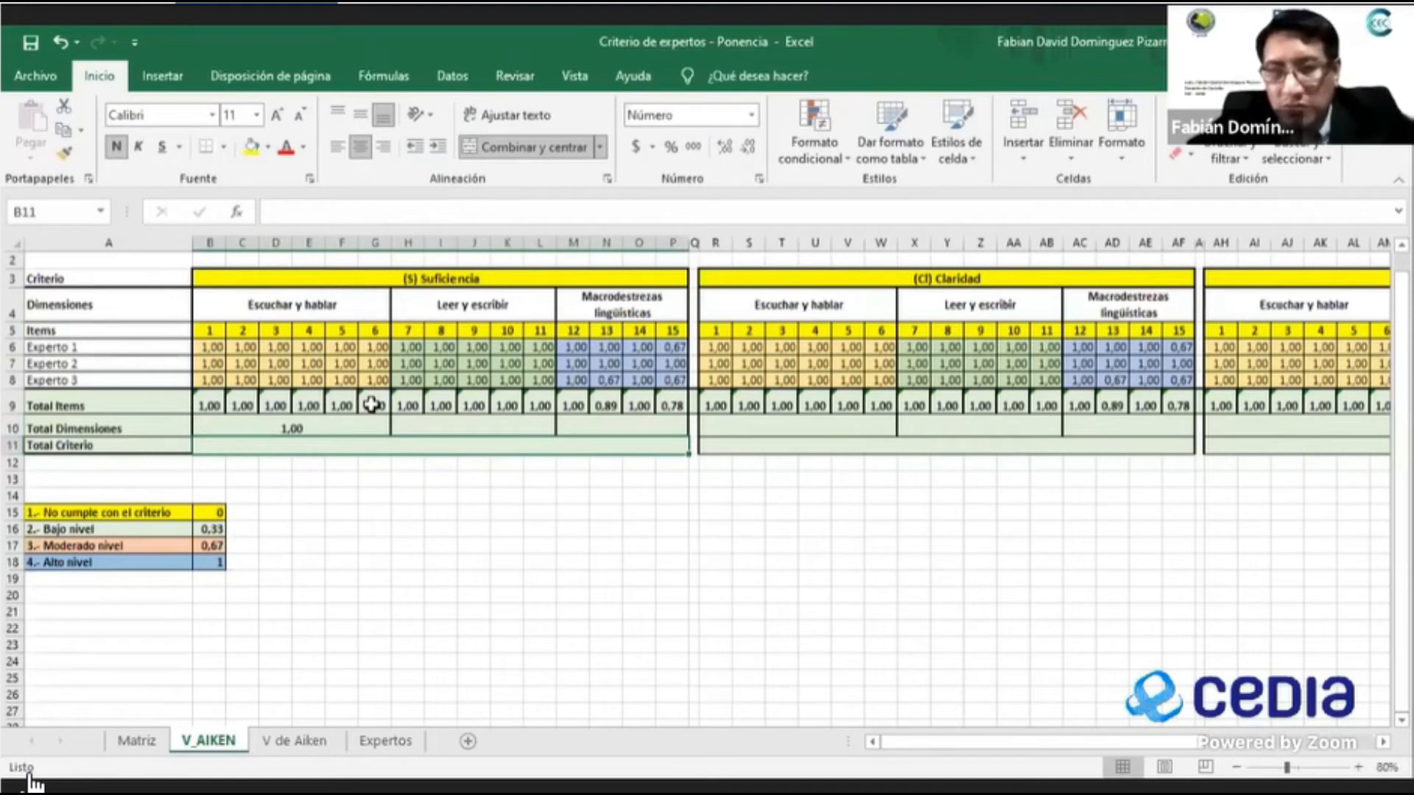
In the Total Dimensions row, average Suficiencia's Leer y escribir dimension in H10 with =PROMEDIO(H9:L9).
left_click(457, 426)
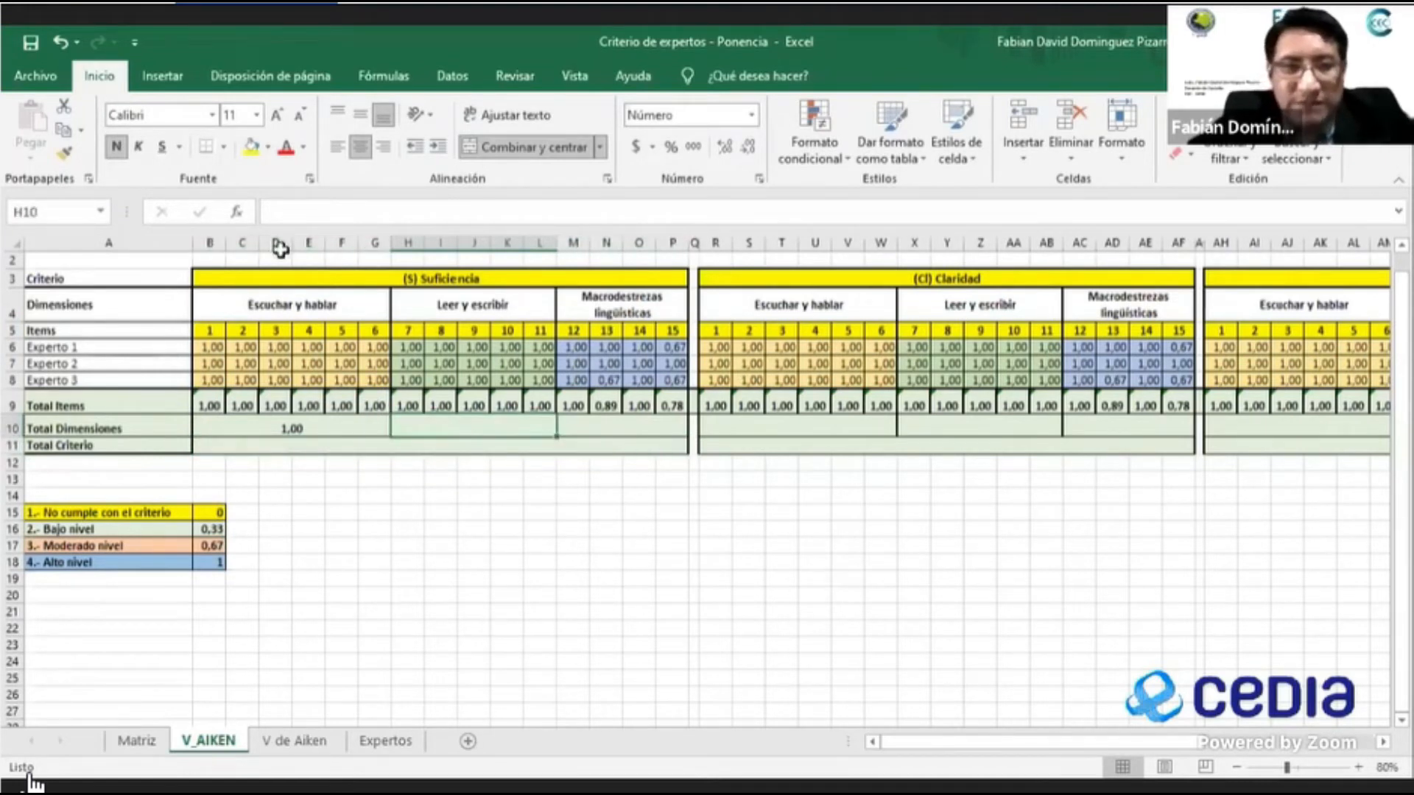
left_click(299, 214)
type("=")
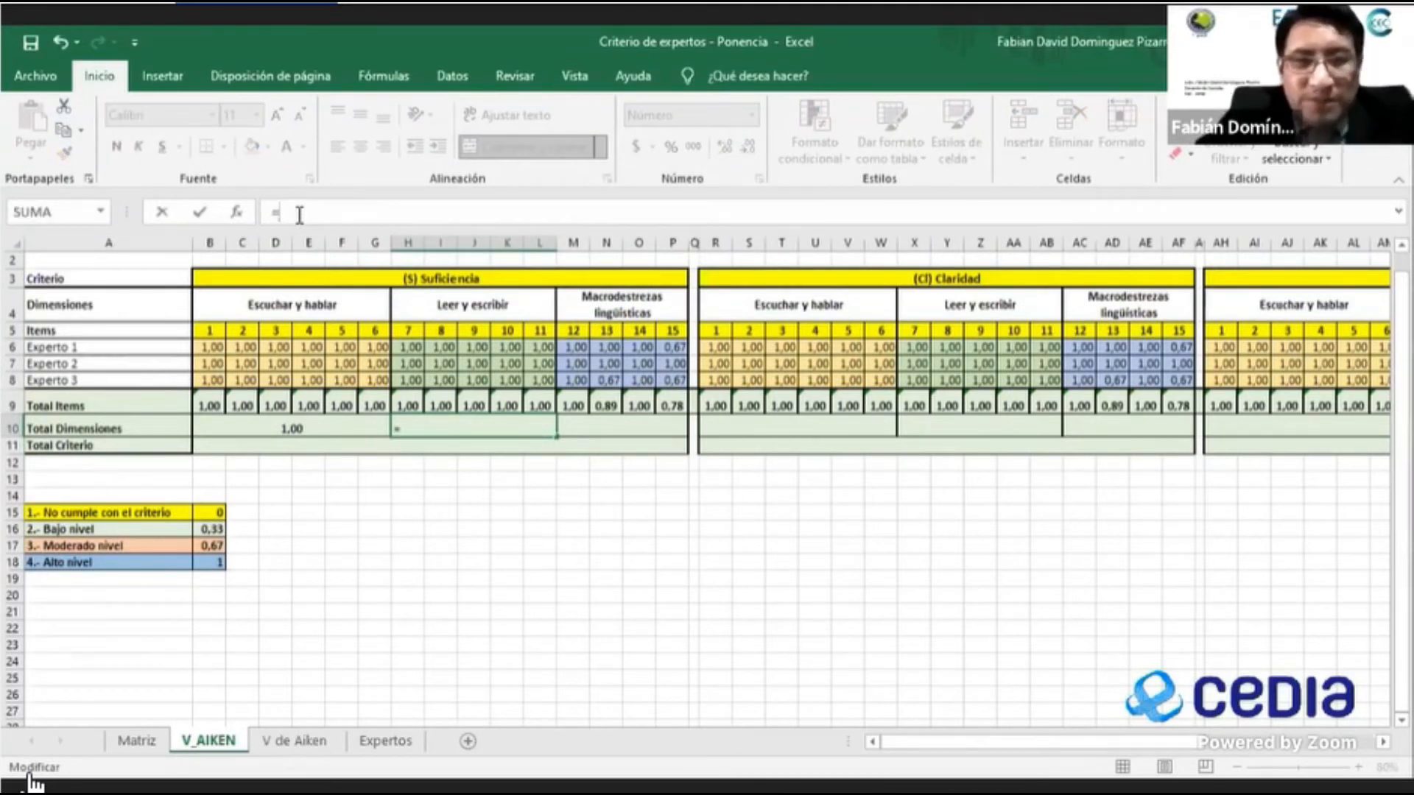
type("PROMEDIO")
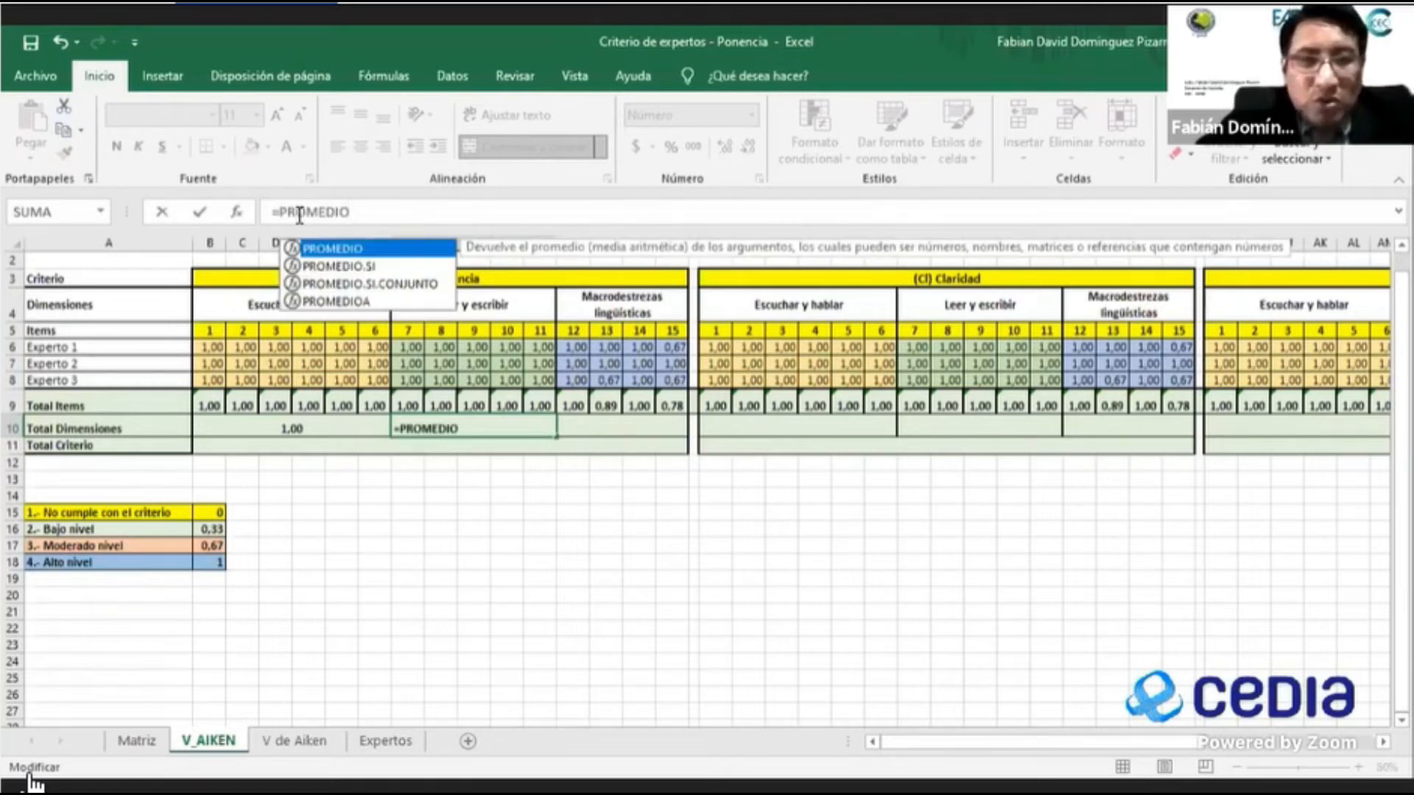
type("(")
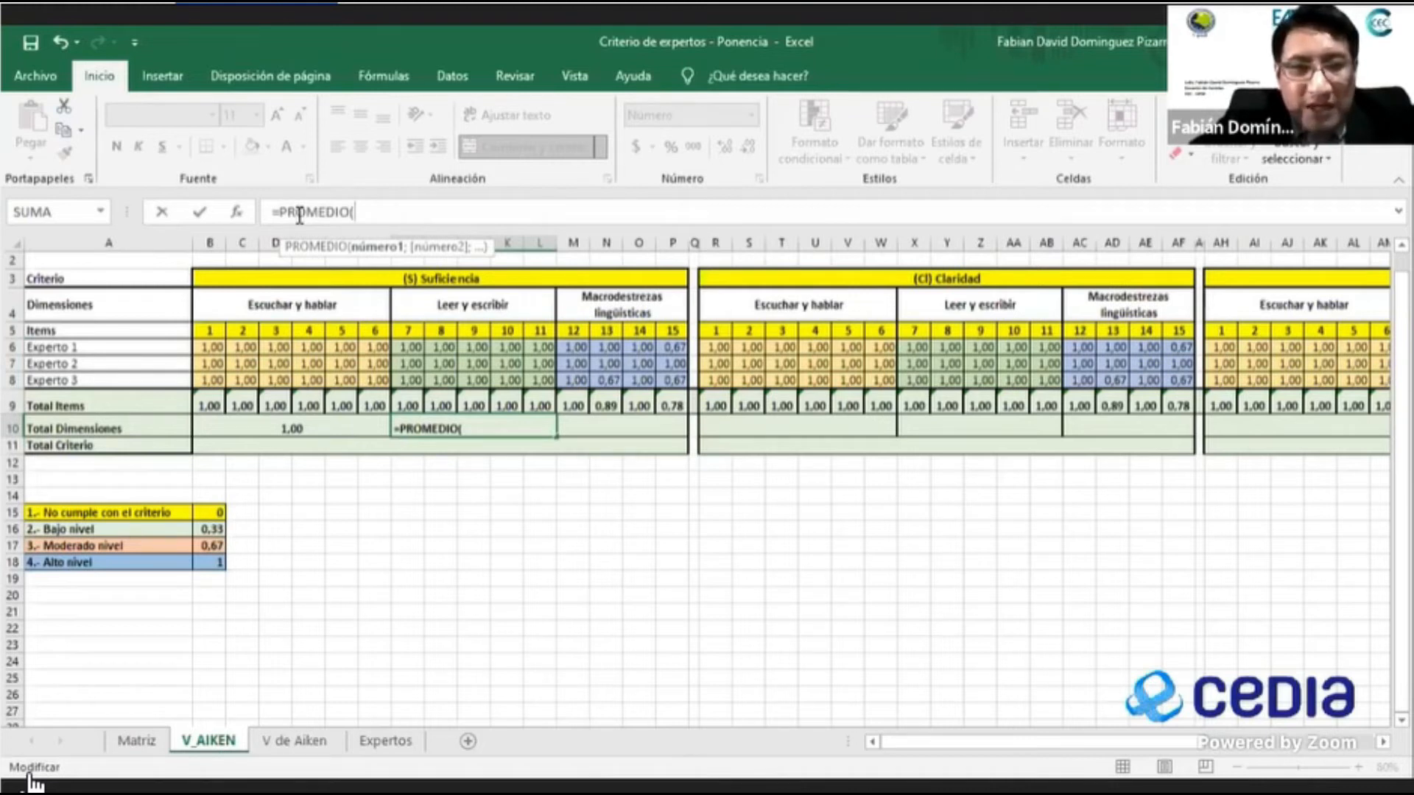
left_click(407, 405)
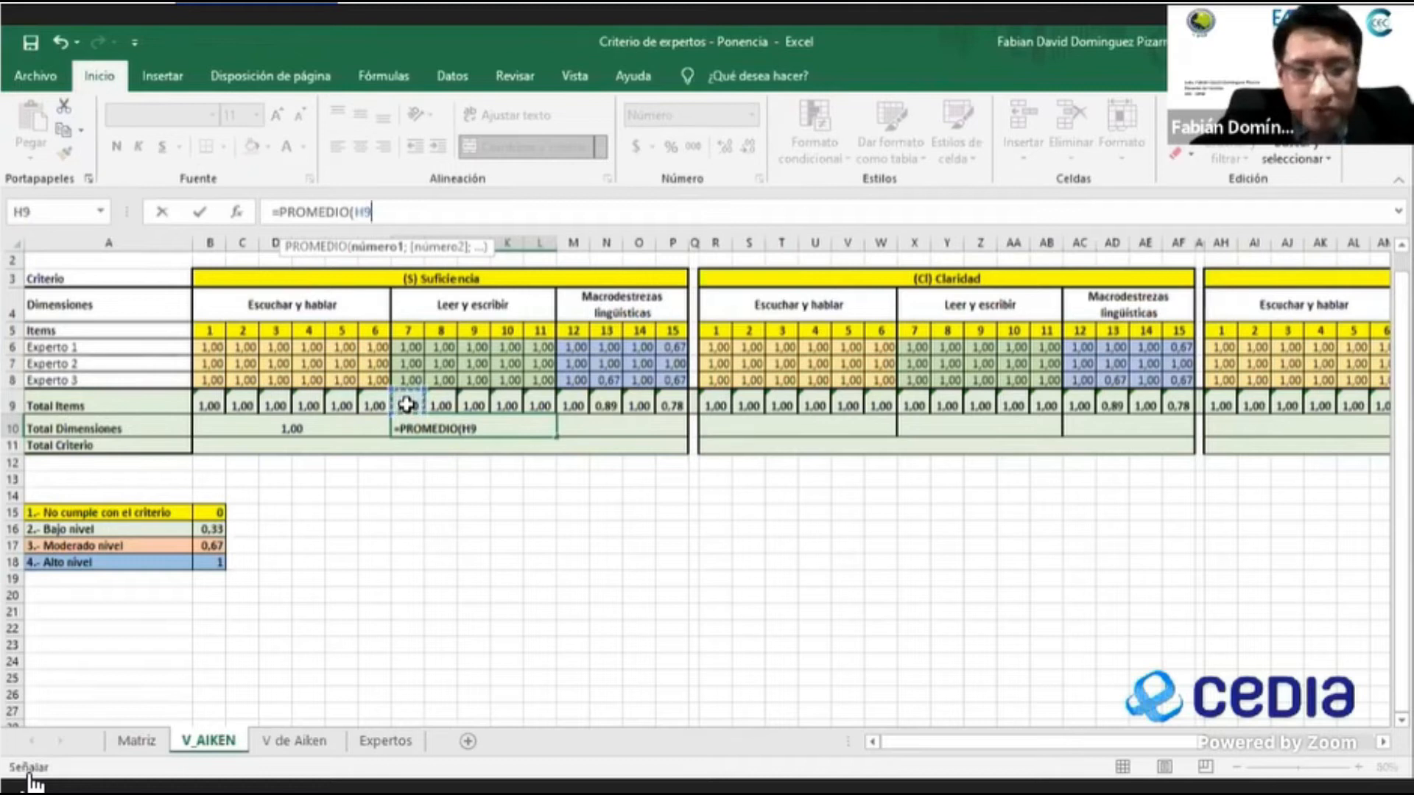
key("F8")
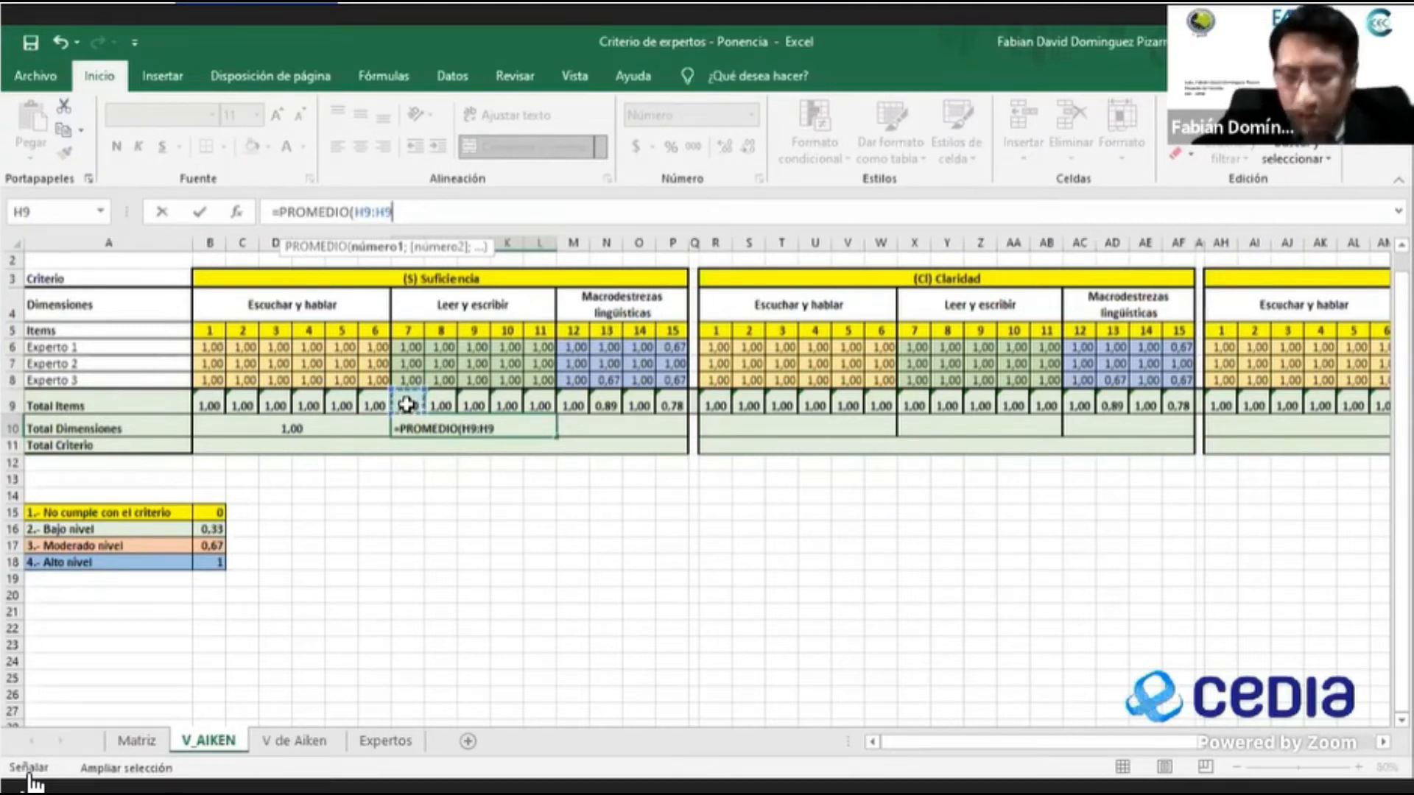
left_click(546, 402)
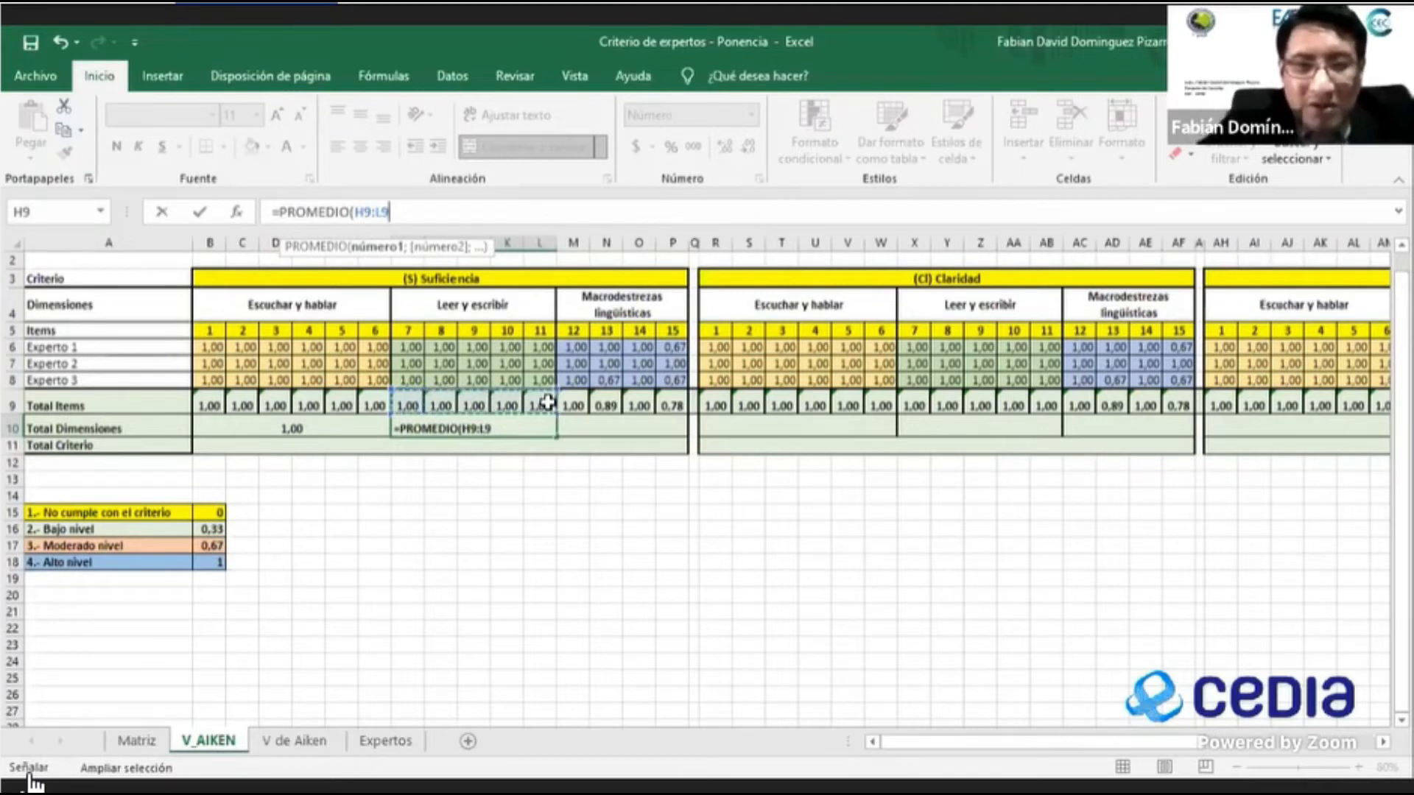
type(")")
key("Return")
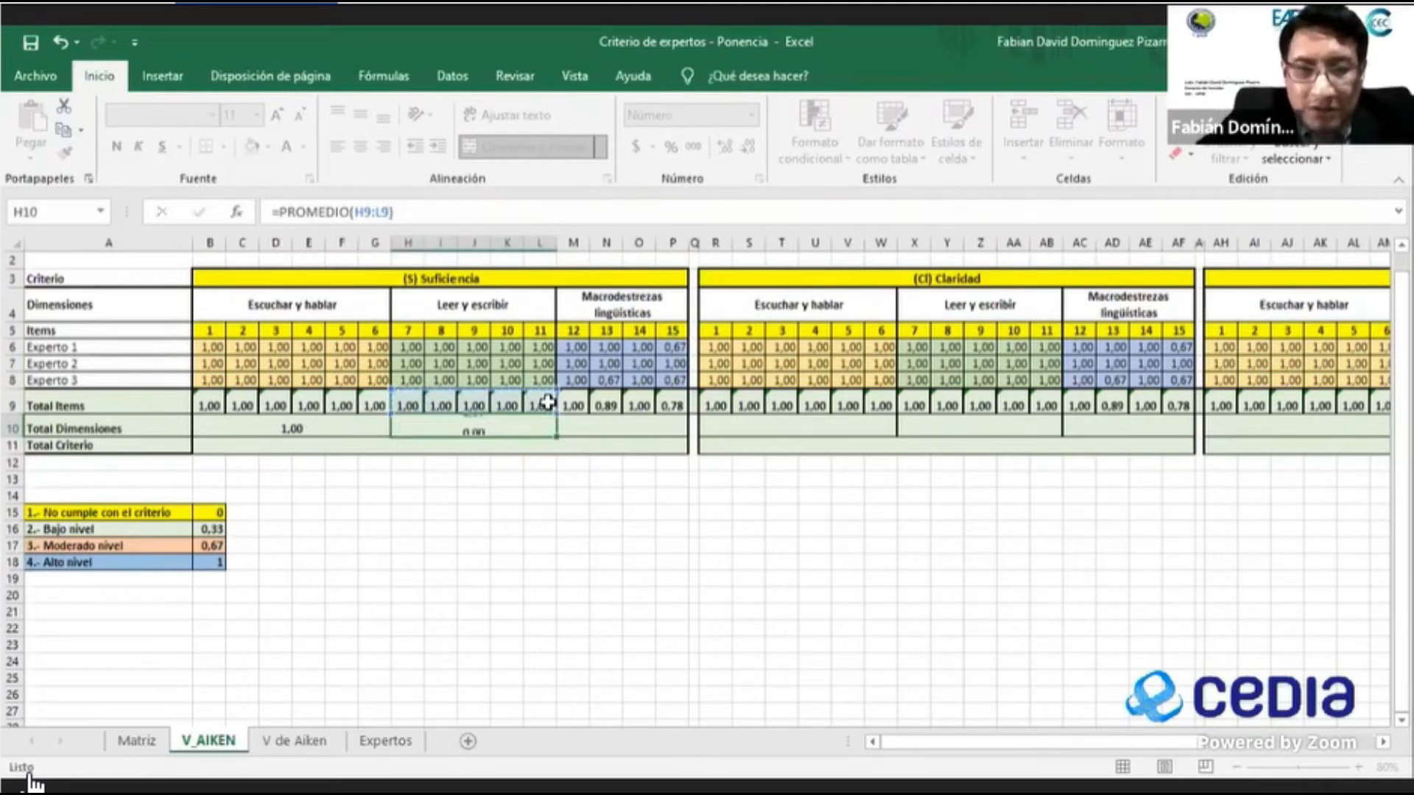
Average Suficiencia's Macrodestrezas lingüísticas dimension in M10 with =PROMEDIO(M9:P9).
left_click(573, 429)
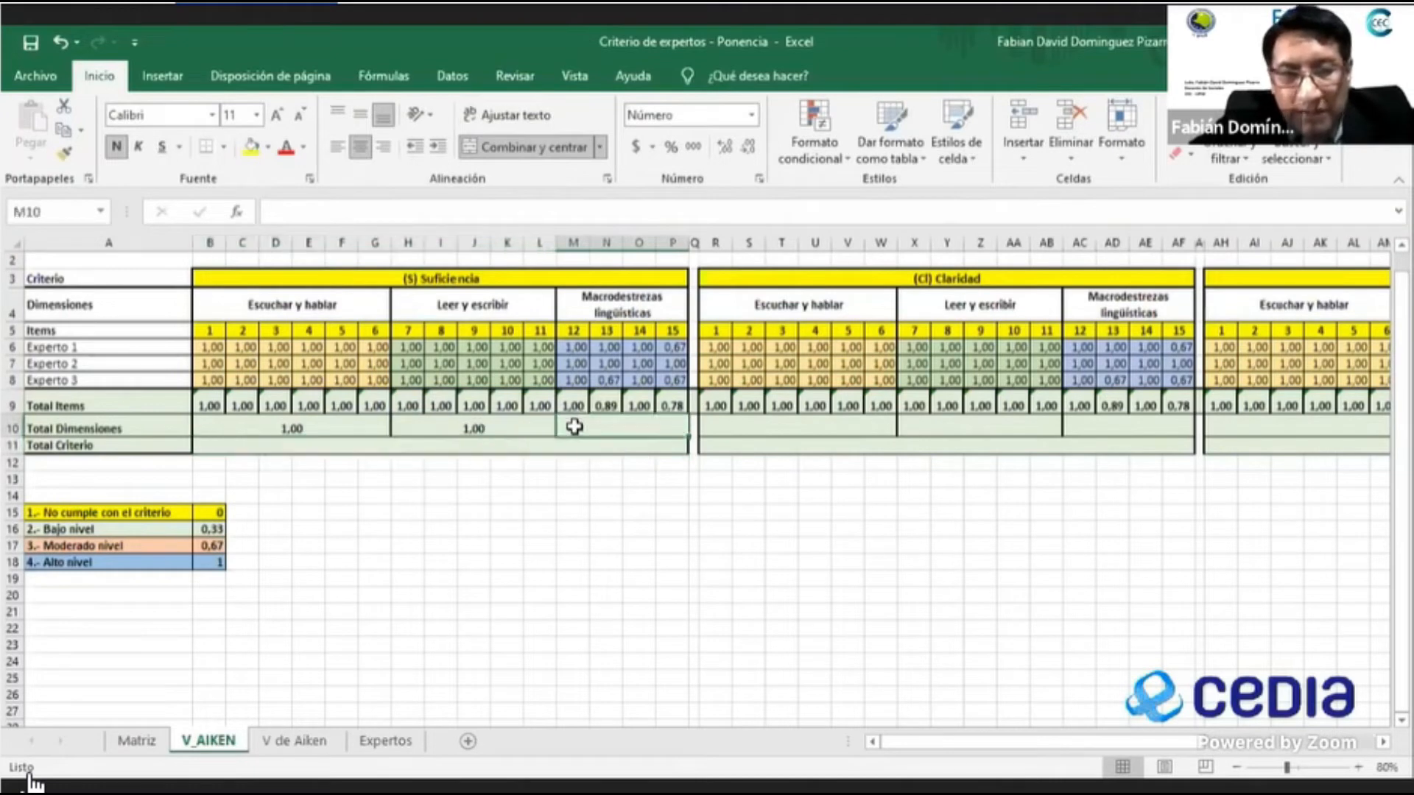
left_click(408, 213)
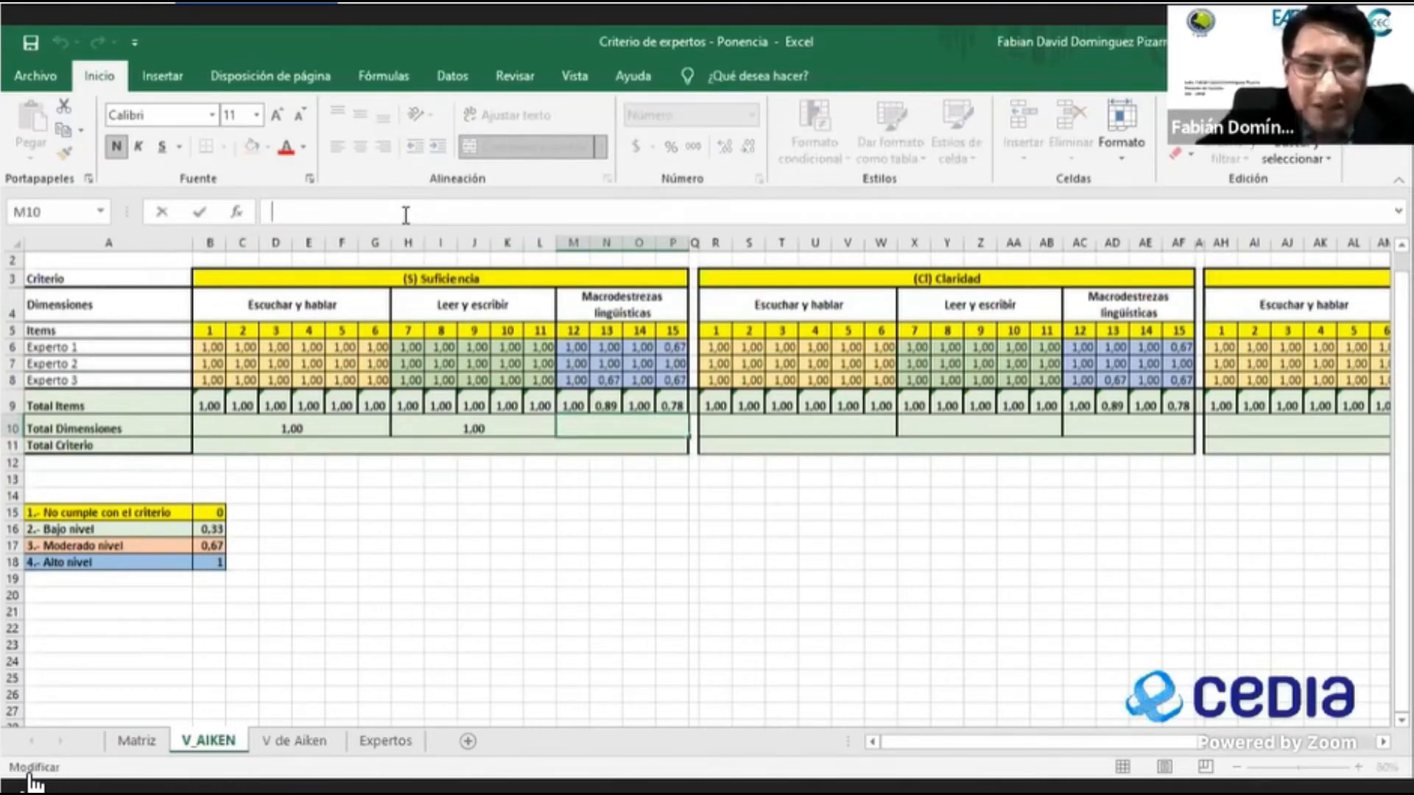
type("=")
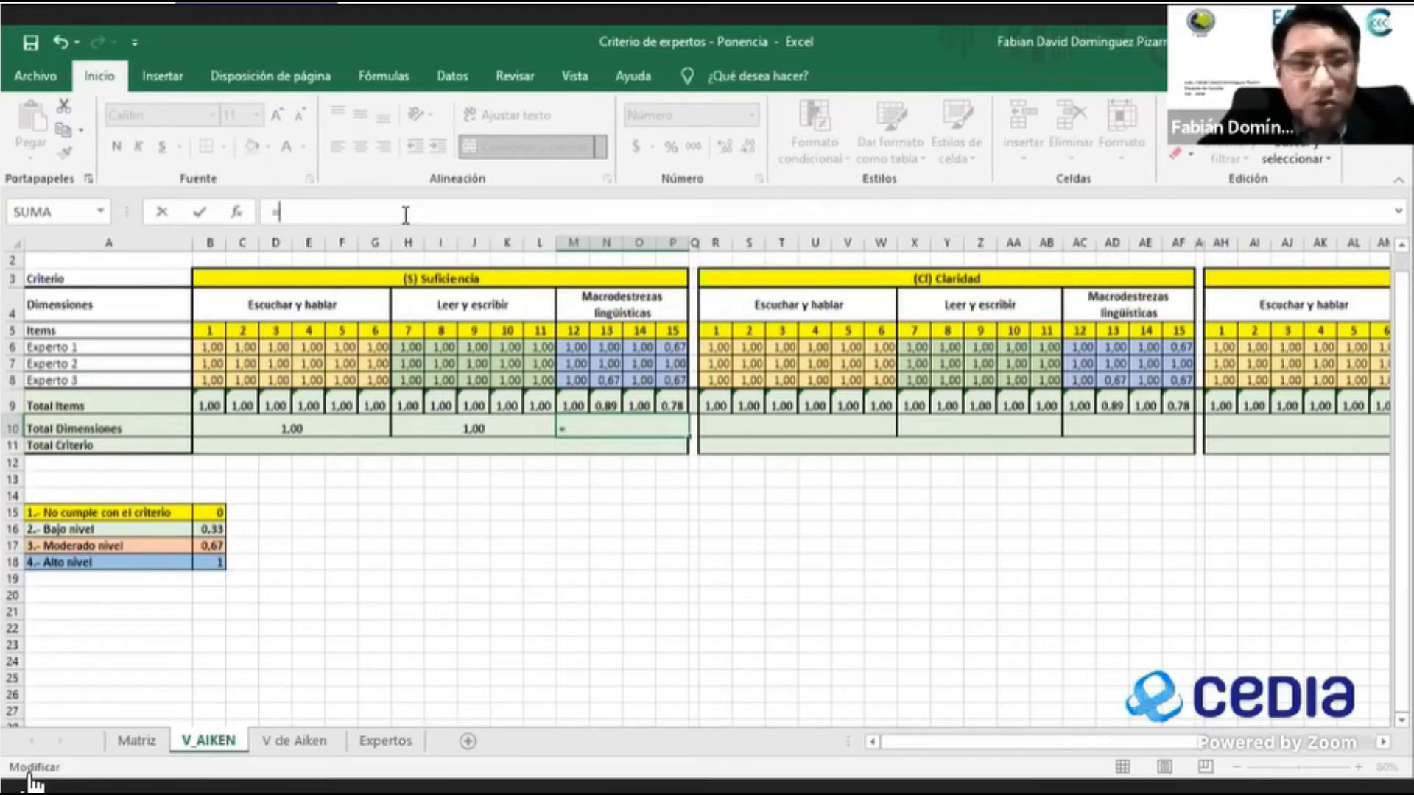
type("PROMEDIO(")
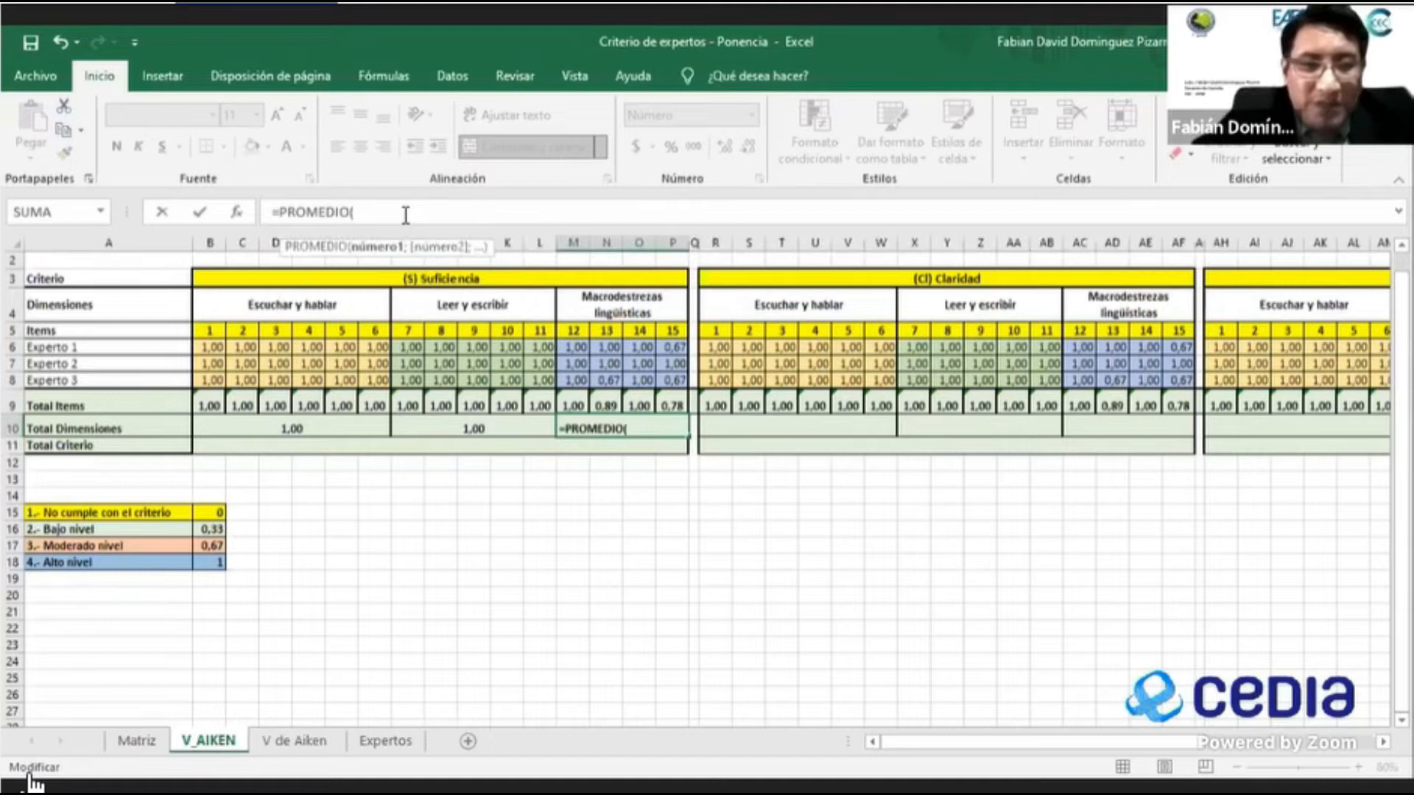
left_click(568, 402)
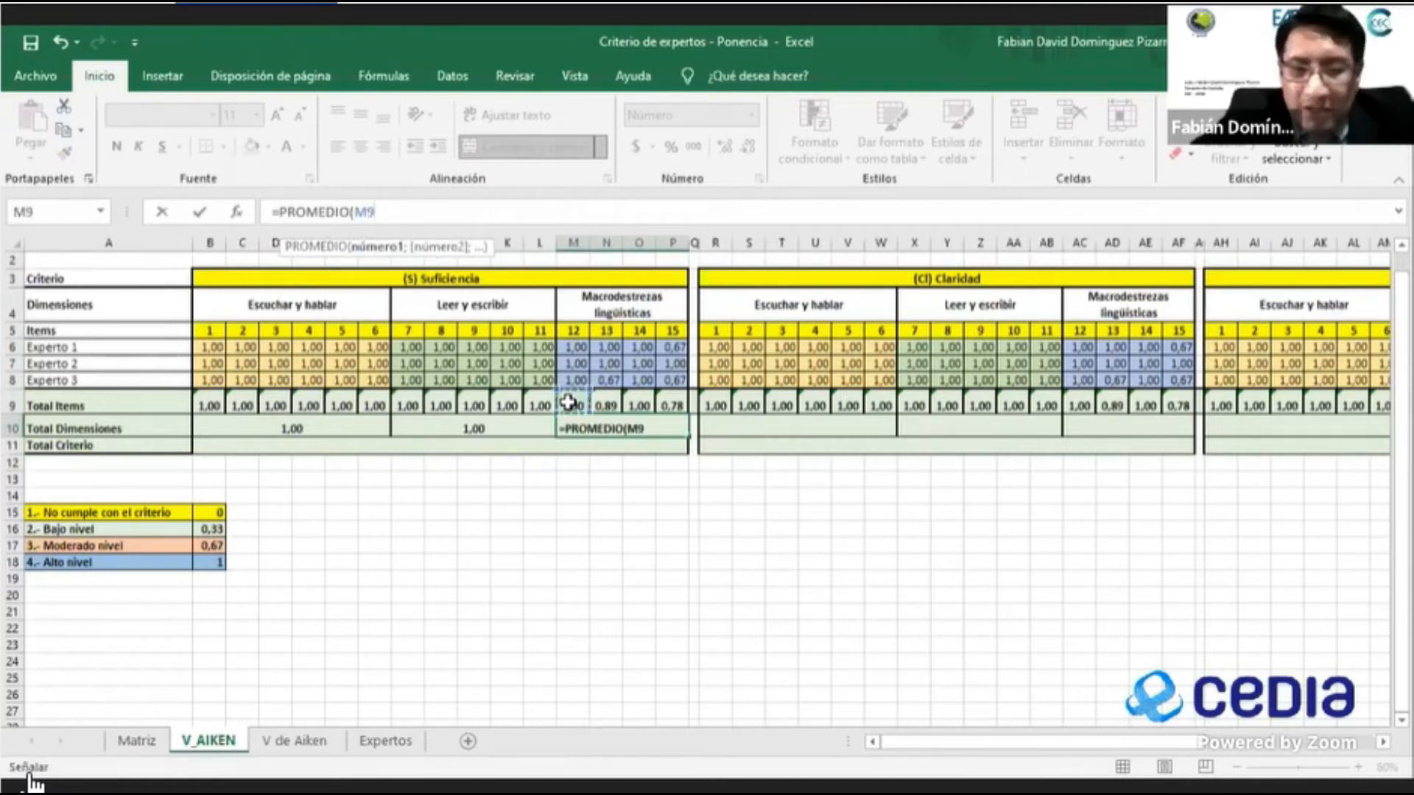
key("F8")
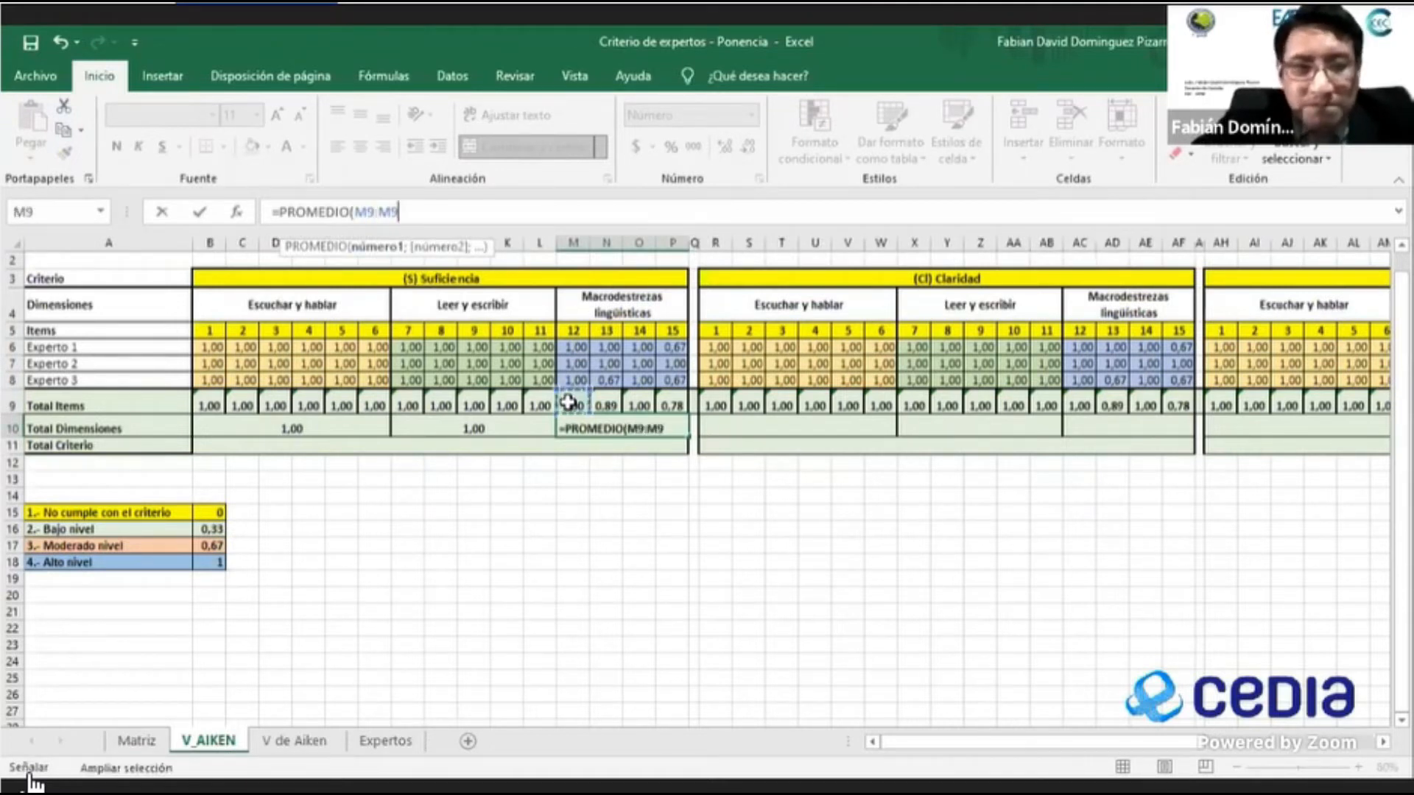
left_click(671, 402)
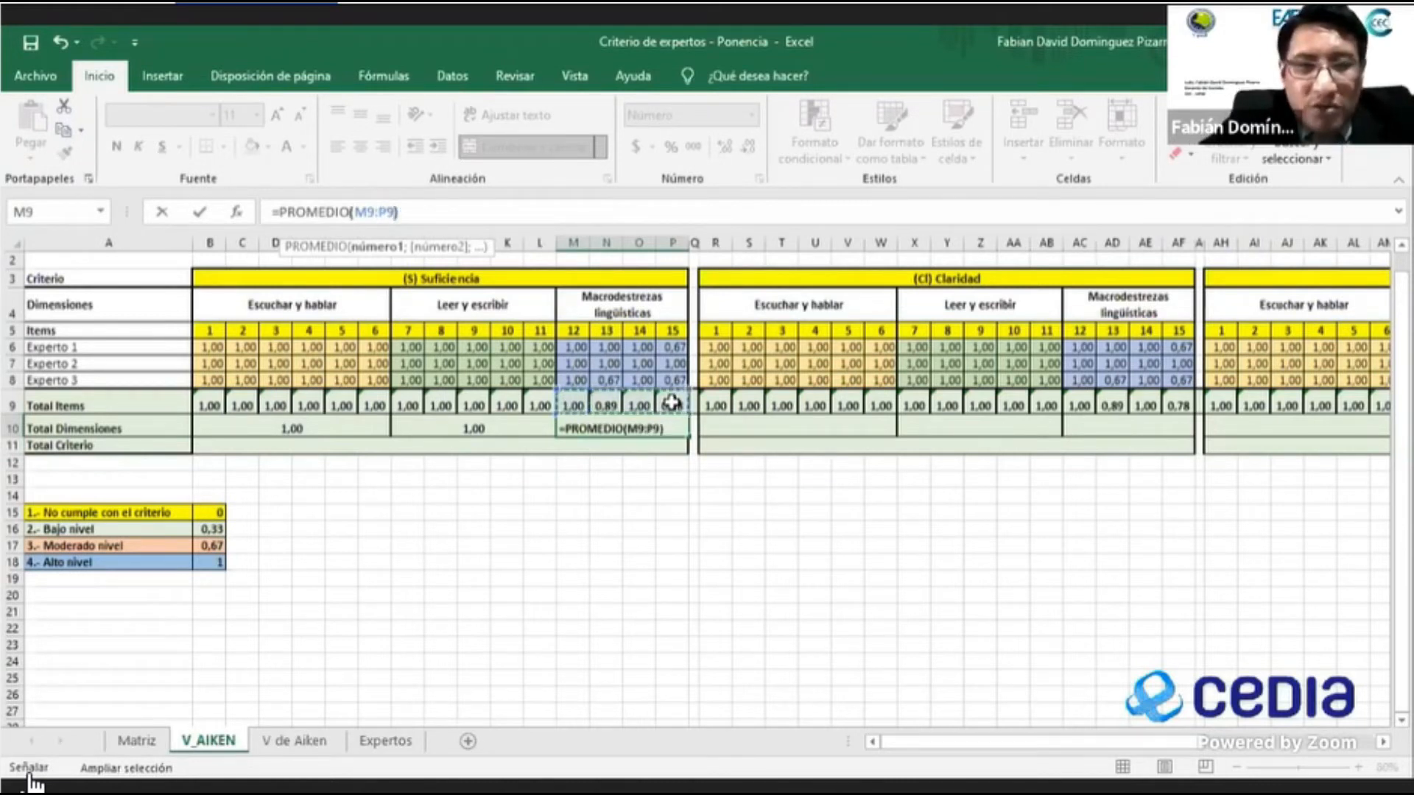
type(")")
key("Return")
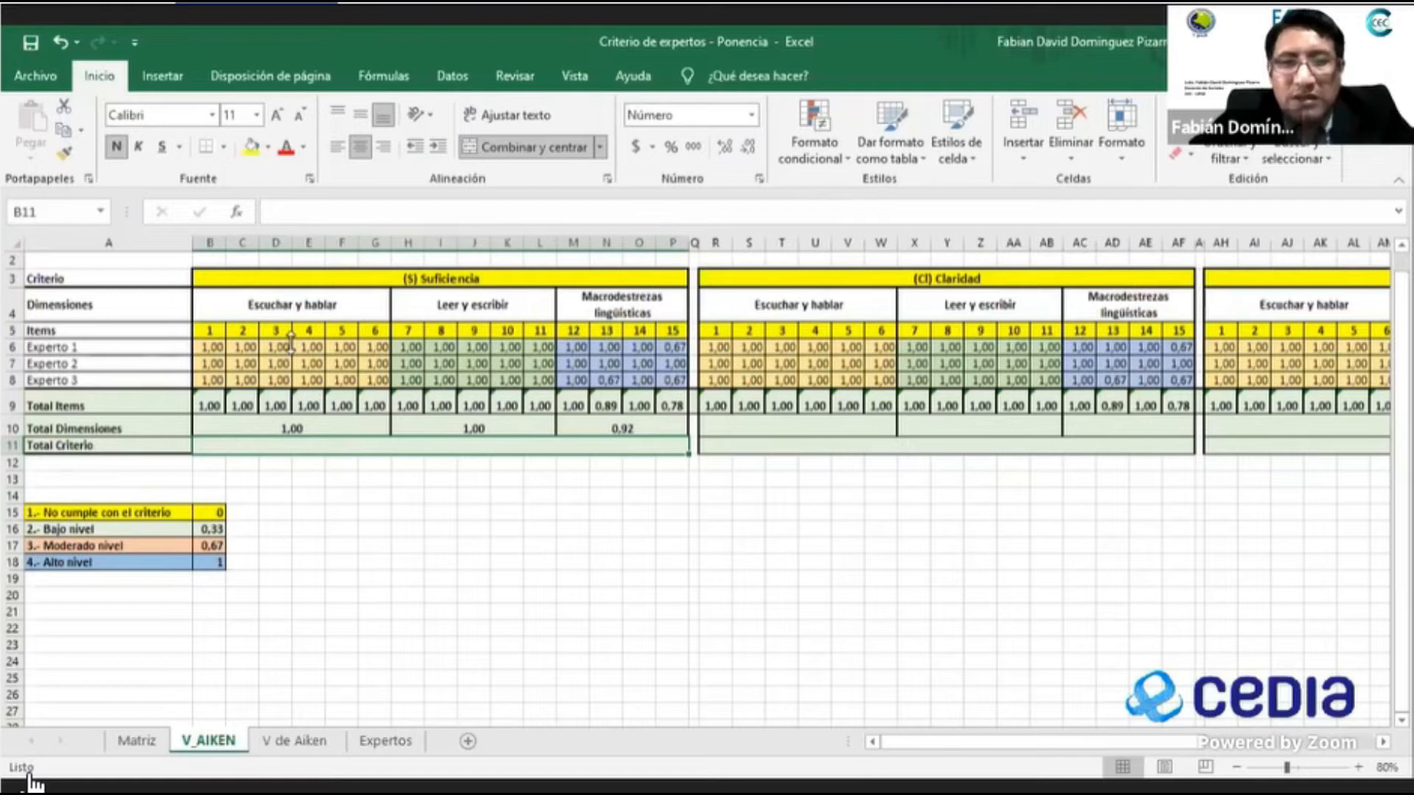
In the Total Criterio row, average the three Suficiencia dimension scores in B11 with =PROMEDIO(B10:P10).
left_click(313, 213)
type("=")
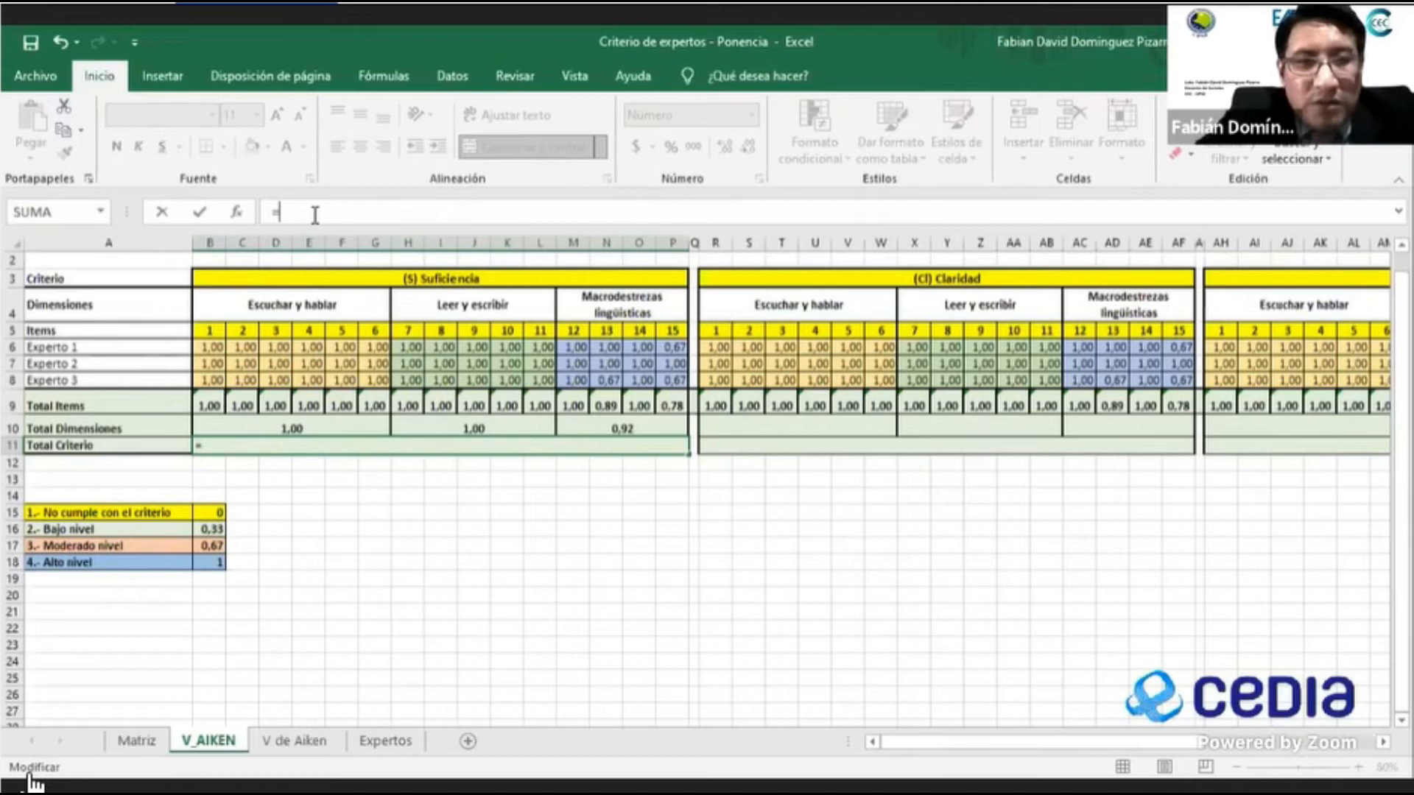
type("P")
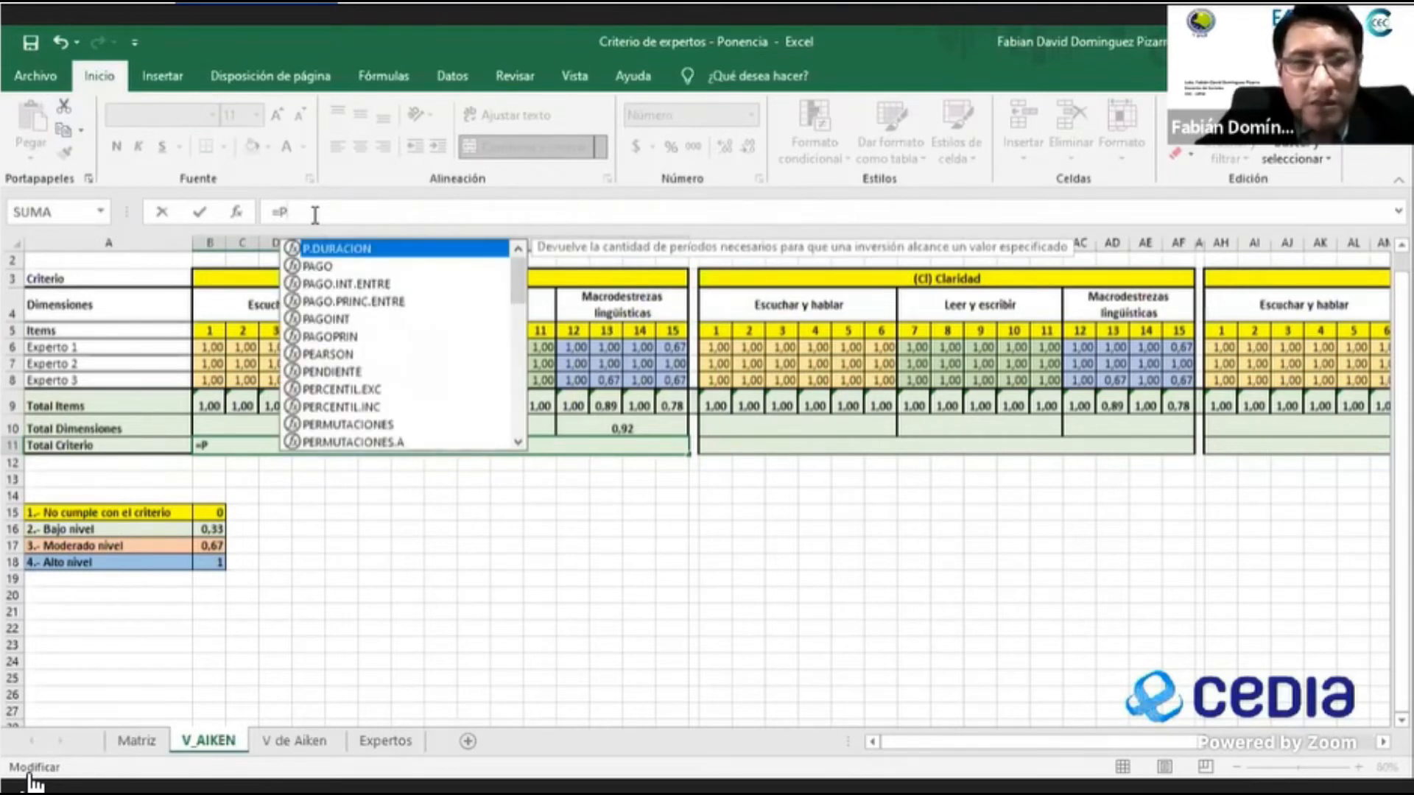
type("ROMEDIO(")
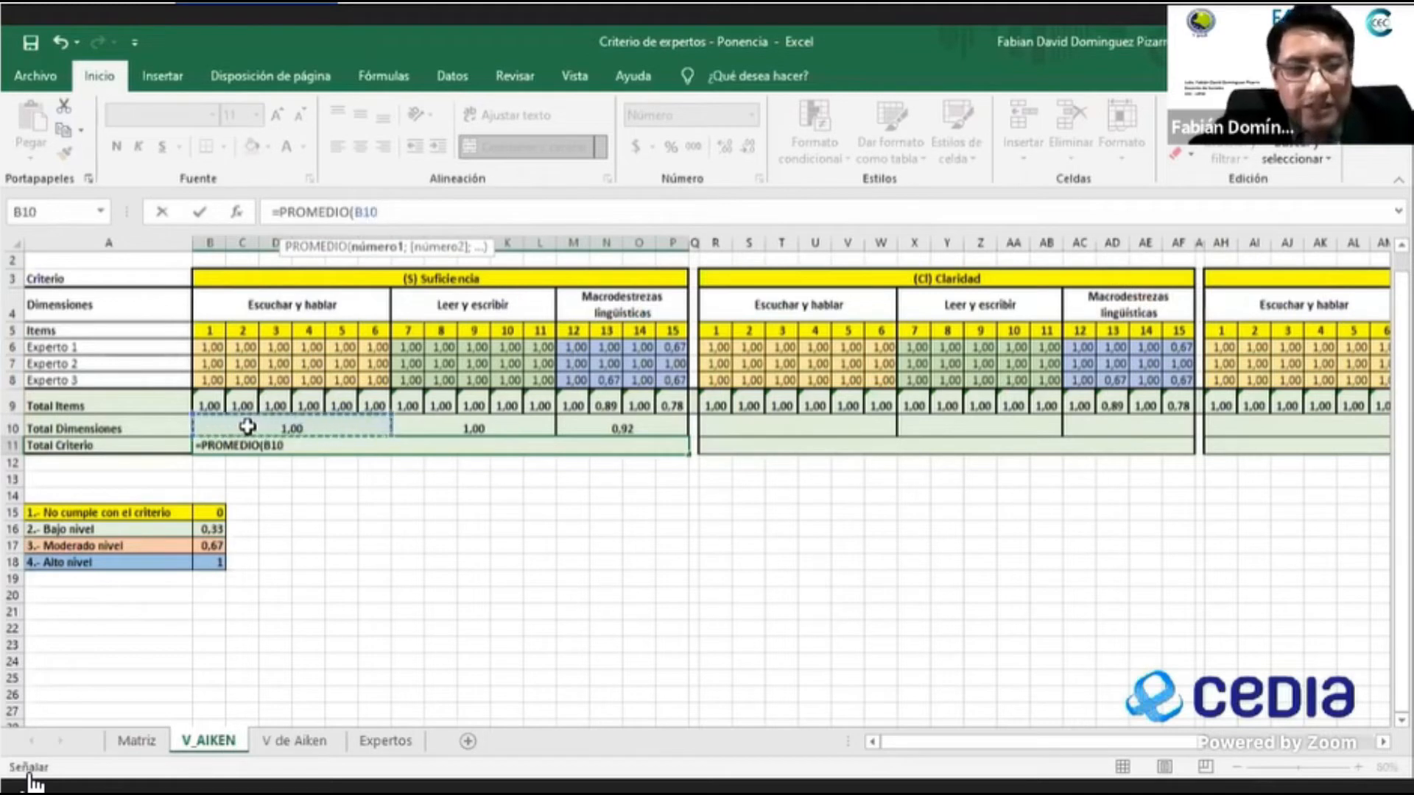
key("F8")
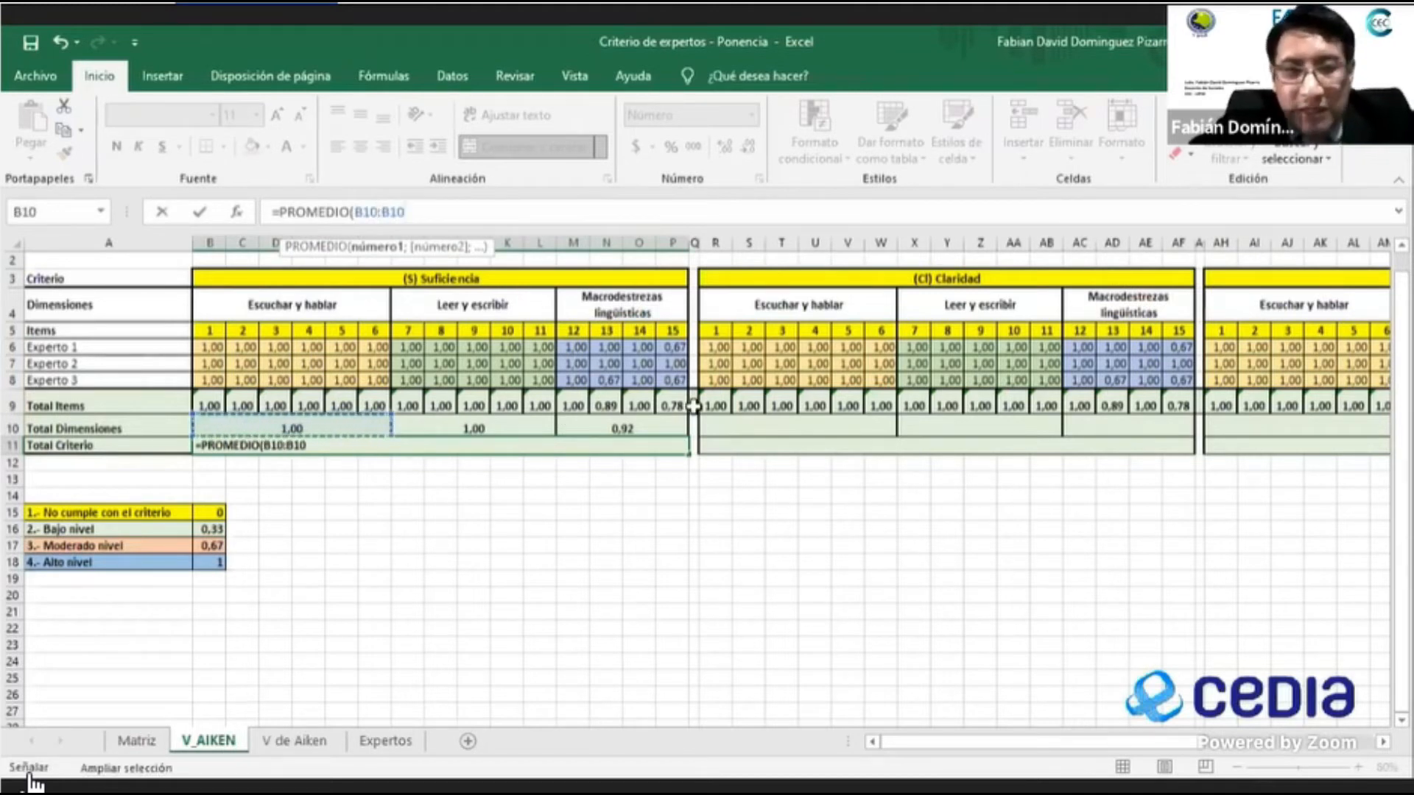
left_click(593, 425)
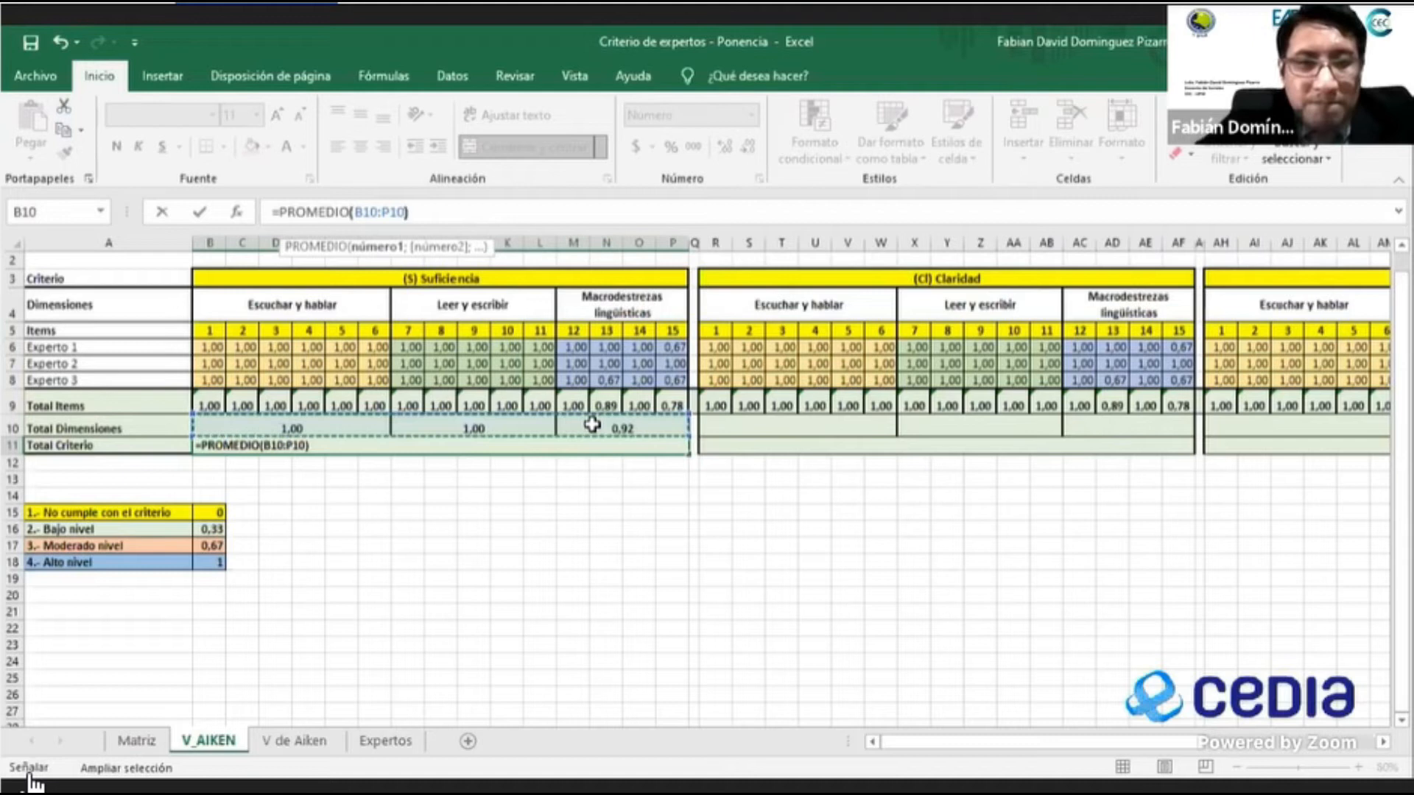
type(")")
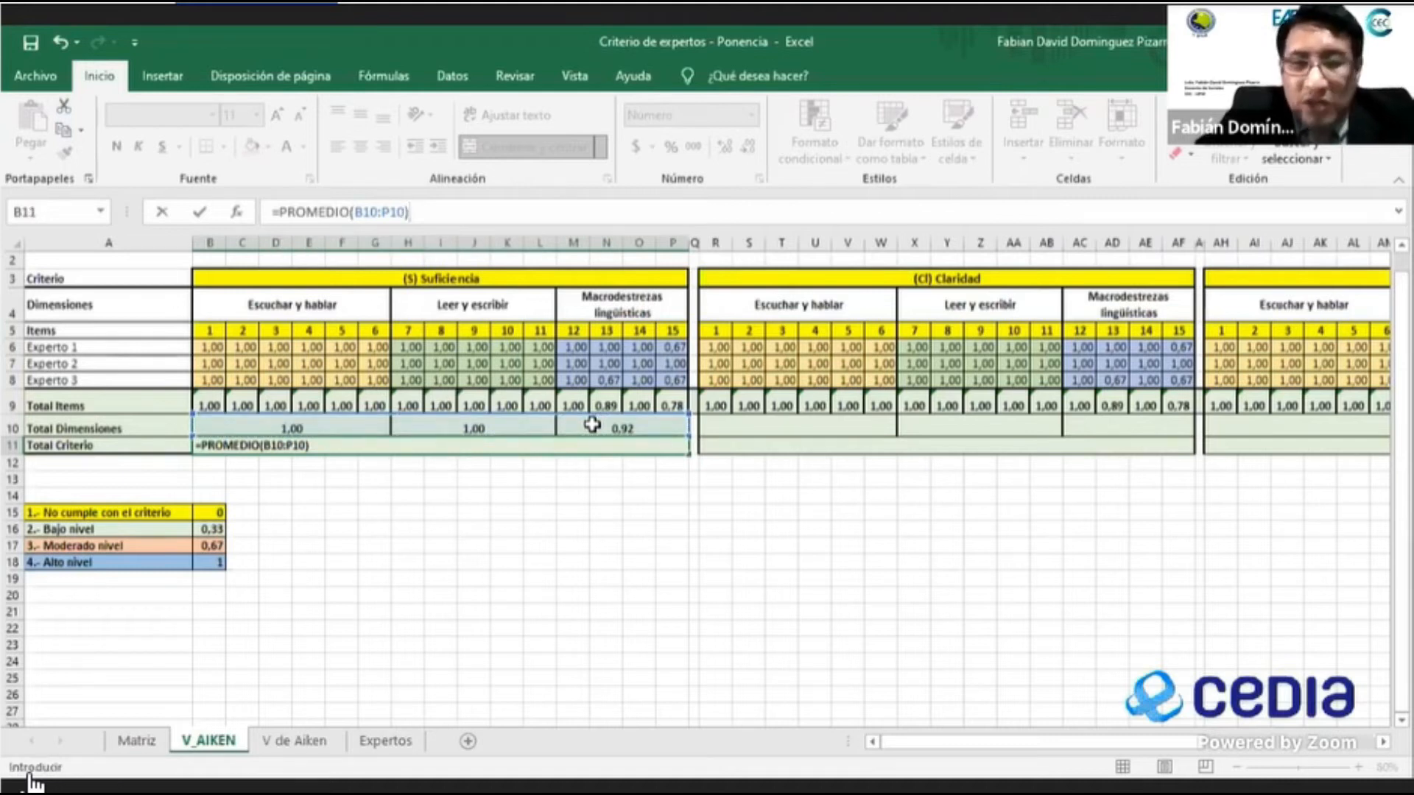
key("Return")
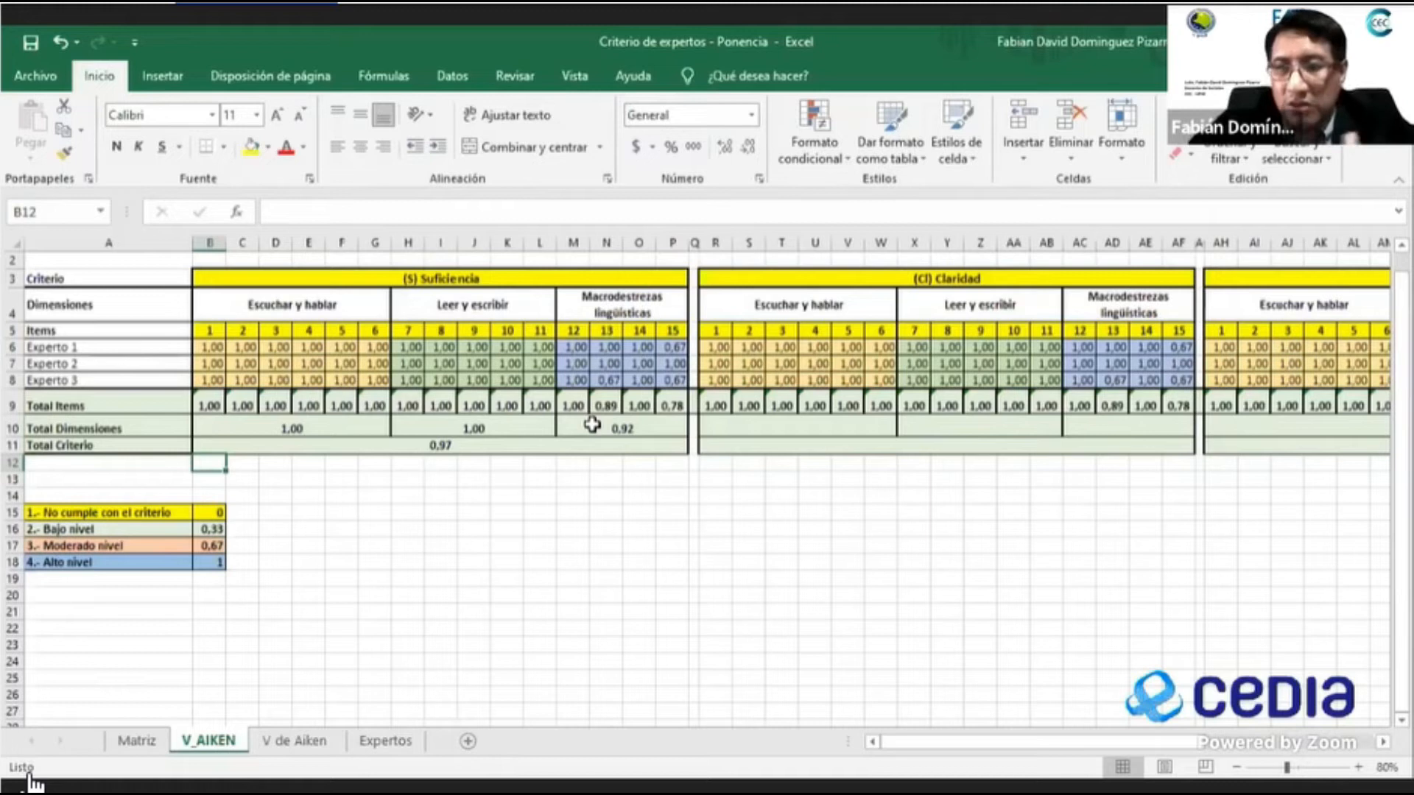
Open the V de Aiken sheet and examine the completed item, dimension and criterion totals across the criteria.
left_click(308, 744)
scroll(1117, 740, "up", 2, "ctrl")
left_click_drag(1132, 741, 891, 753)
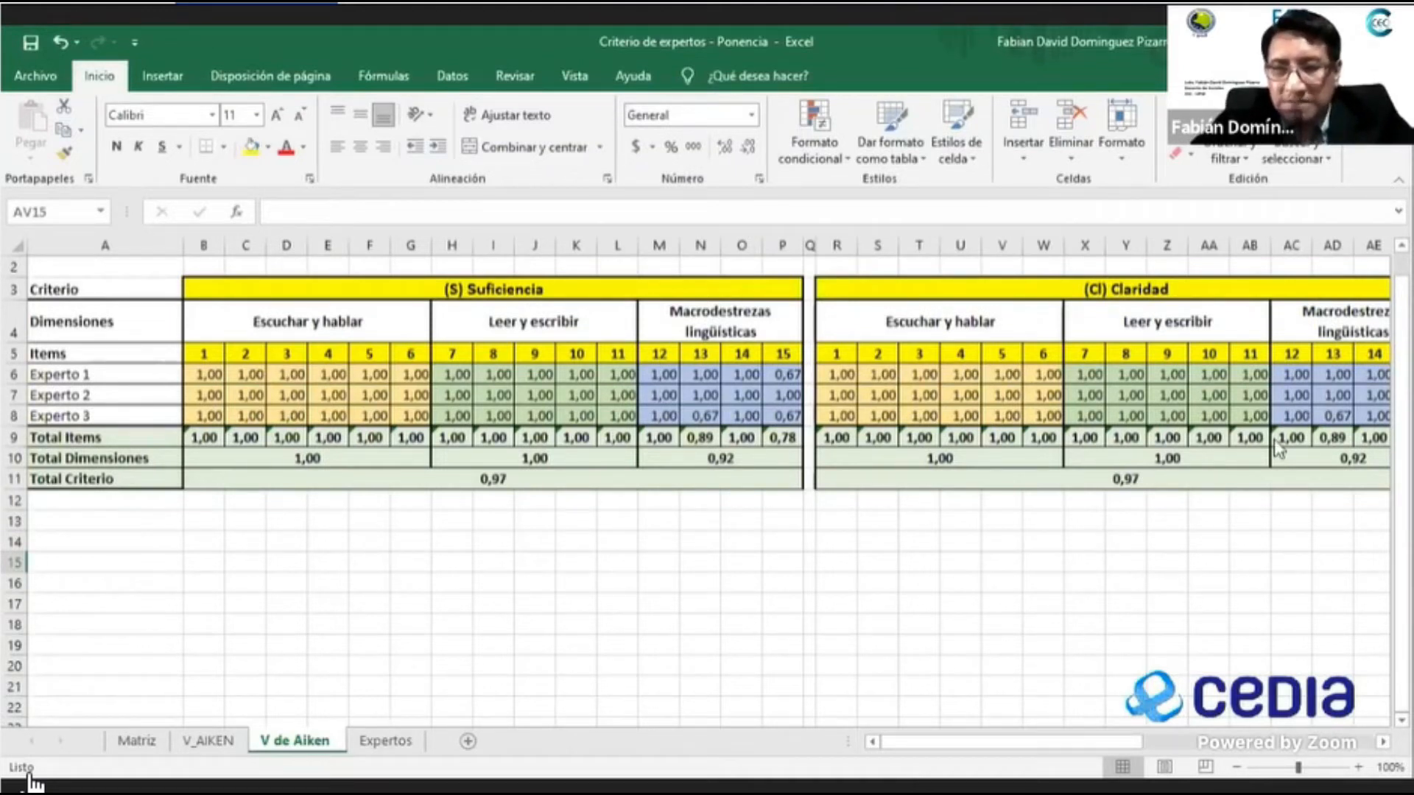
mouse_move(1117, 741)
left_mouse_down()
mouse_move(1274, 734)
mouse_move(1130, 745)
left_mouse_up()
left_click_drag(841, 719, 841, 719)
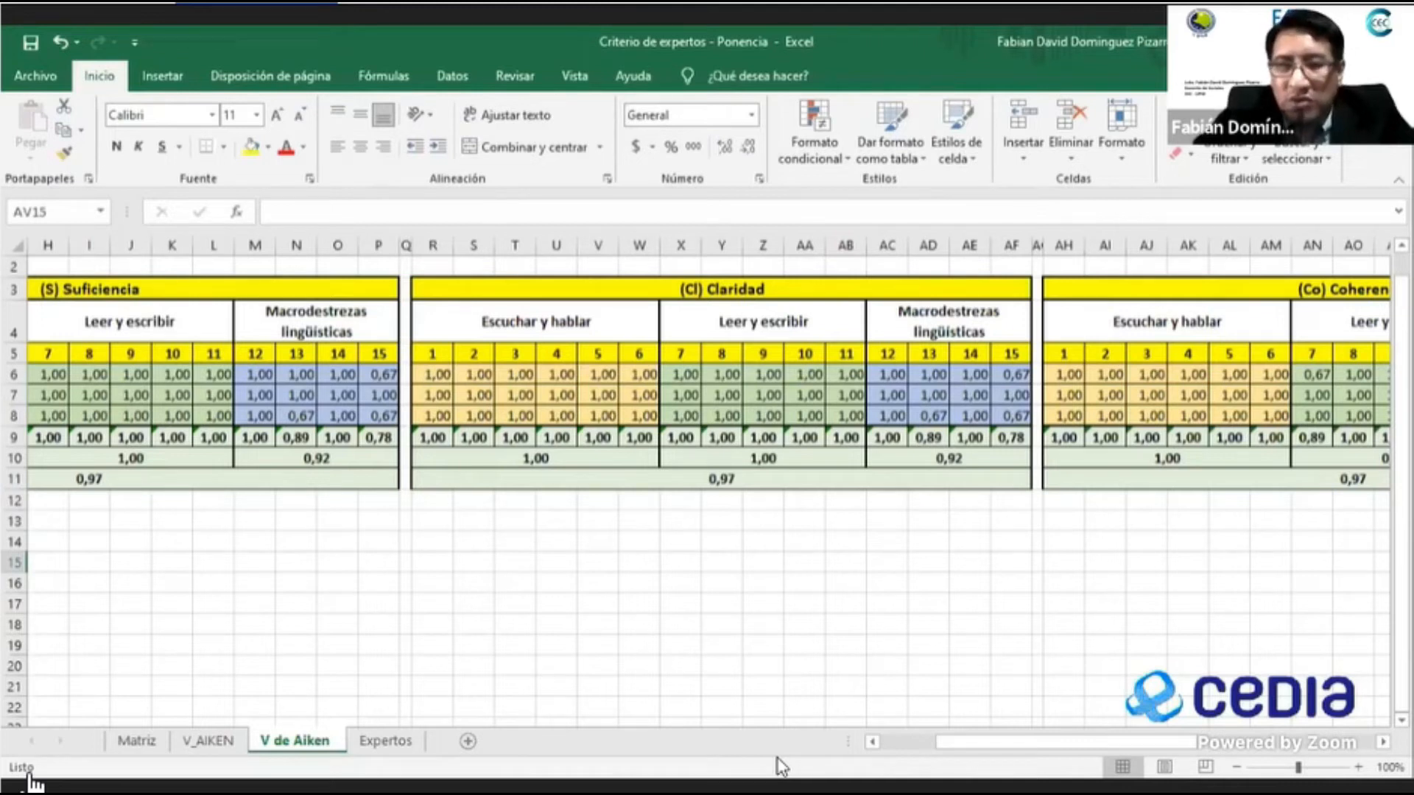
Open the Expertos sheet, look over the entries for Experto 1 to Experto 3, and leave the workbook for the presentation.
left_click(385, 740)
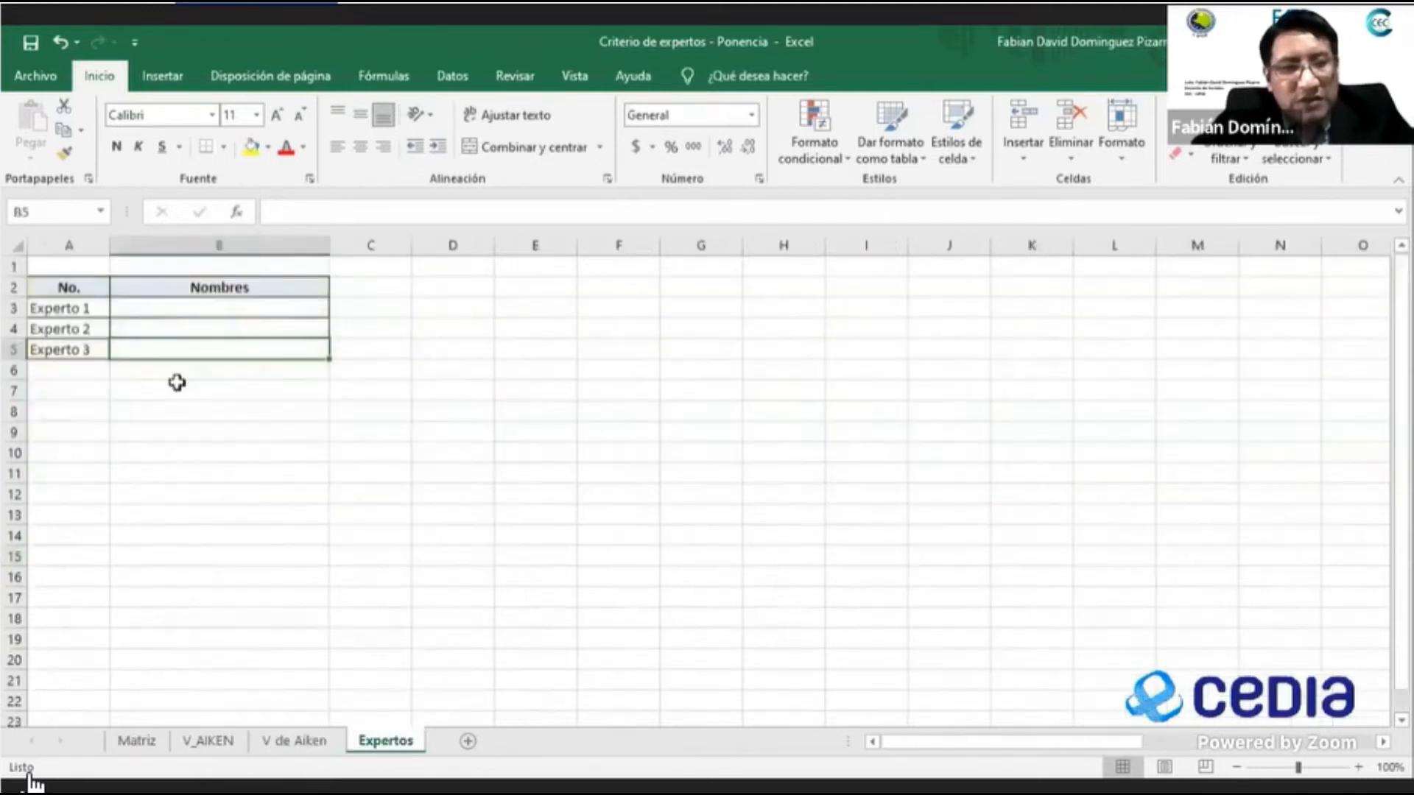
left_click(93, 311)
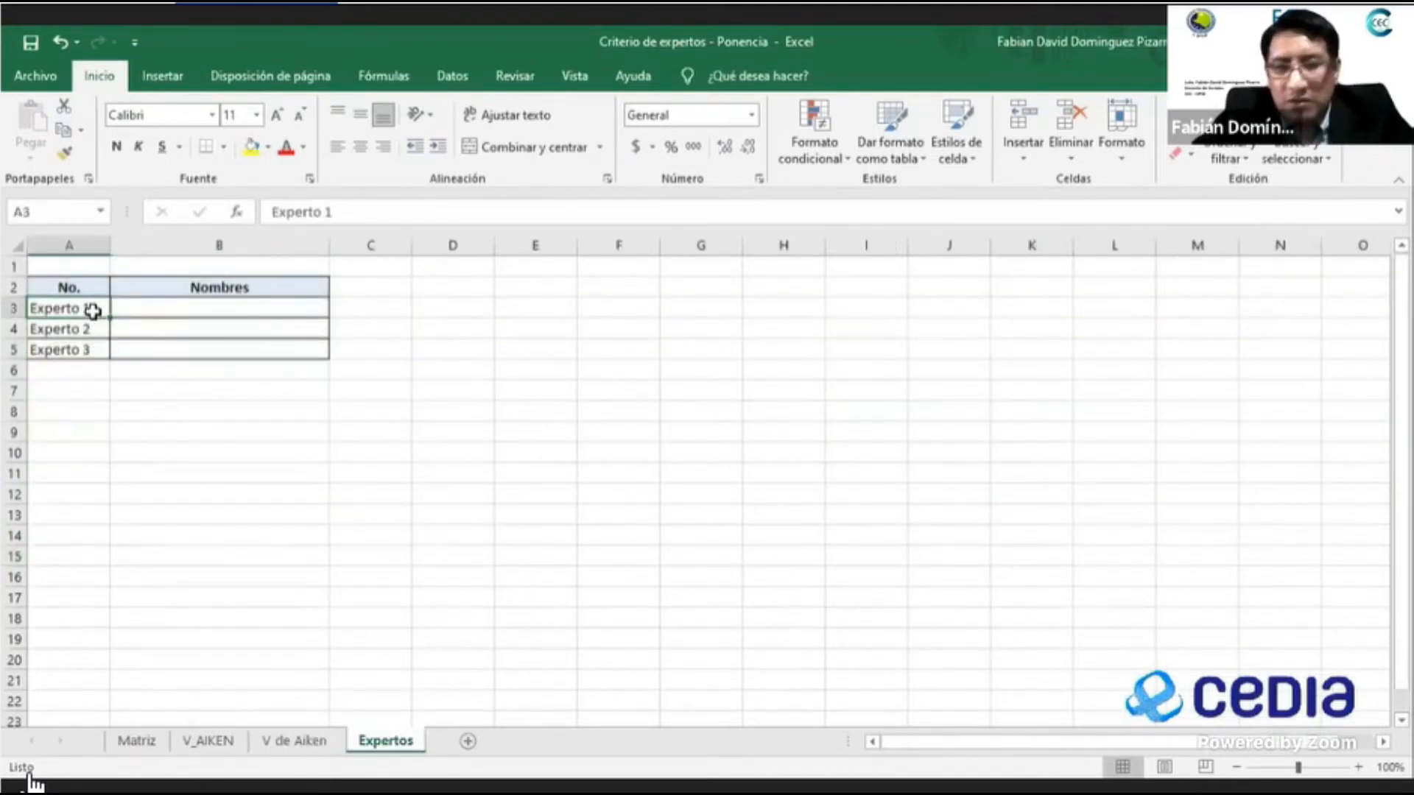
key("Down")
key("Down")
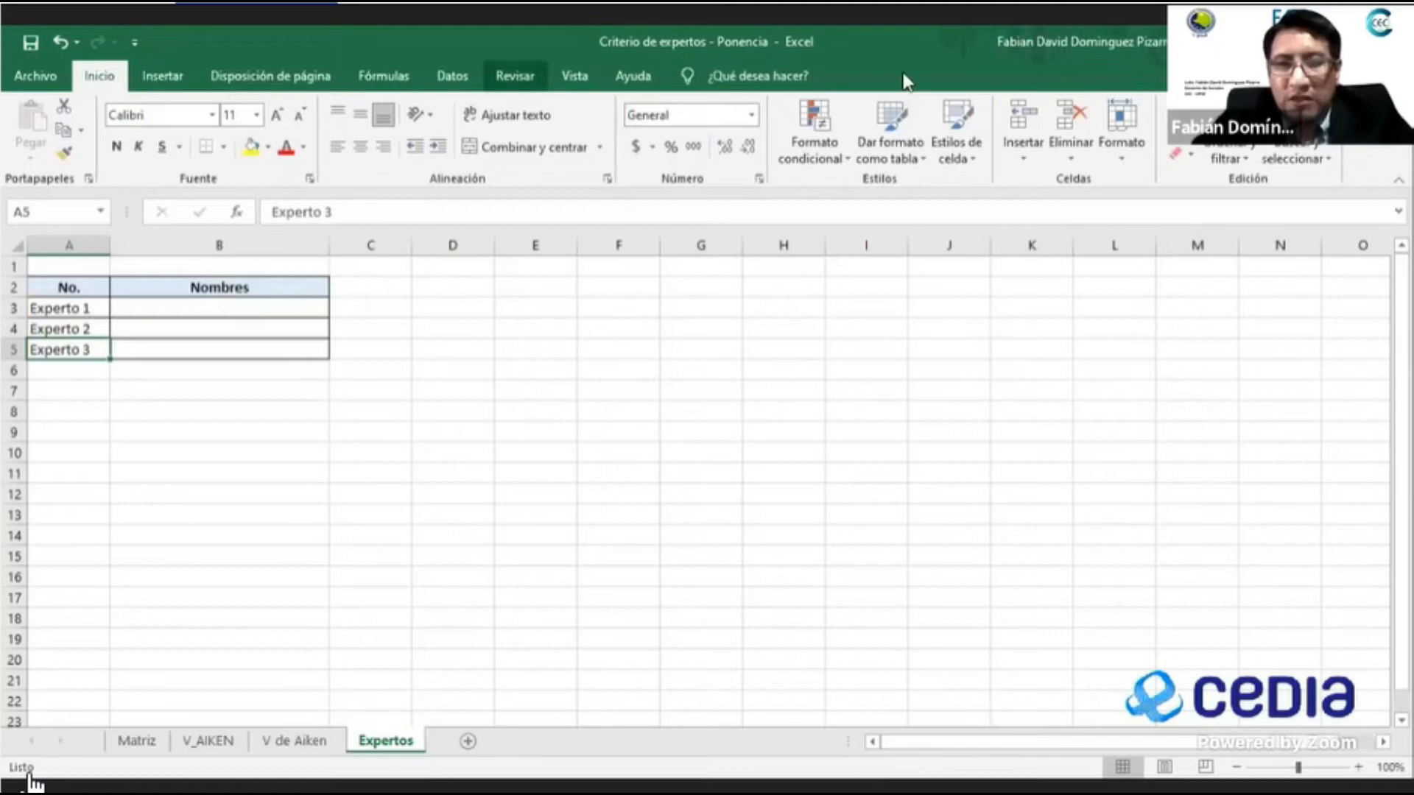
left_click(1295, 42)
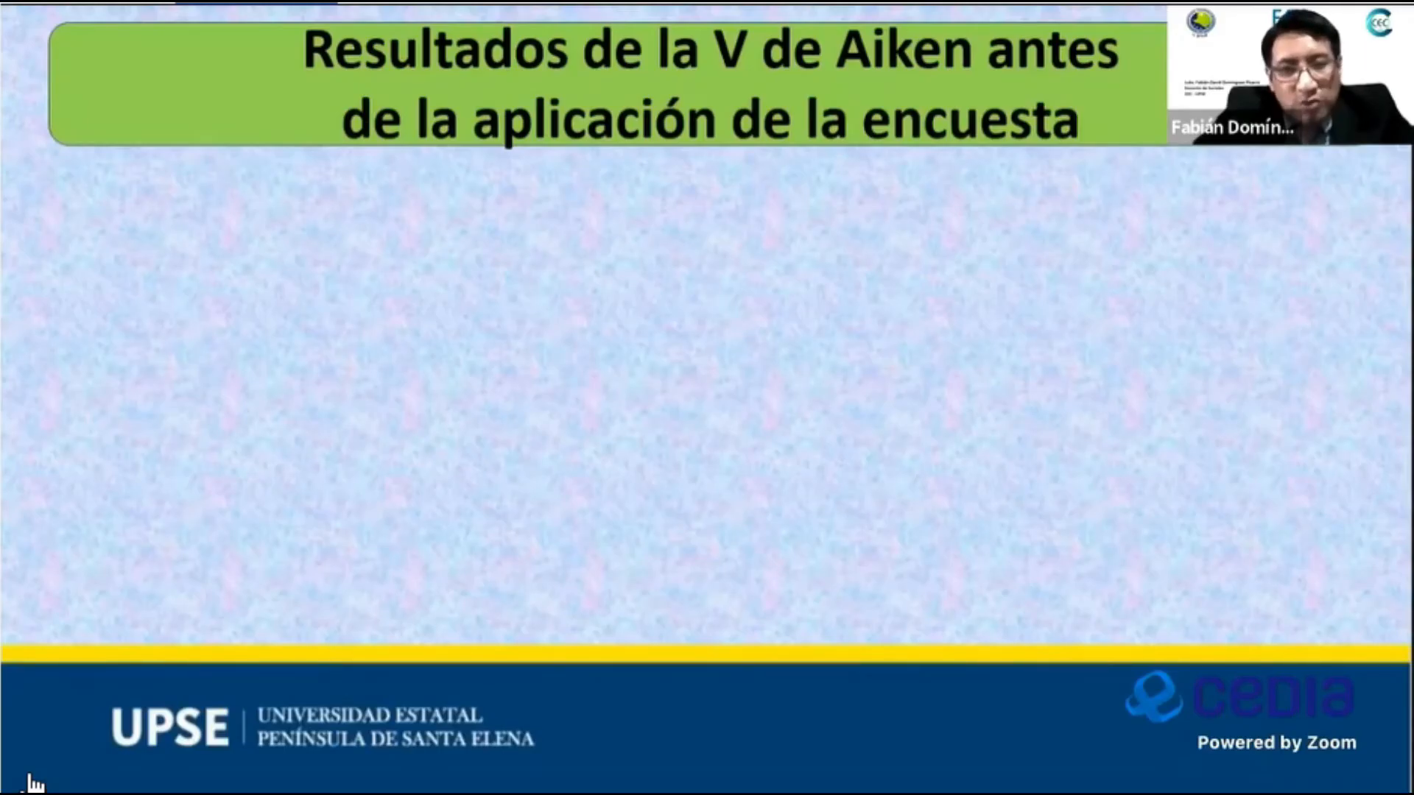
key("Right")
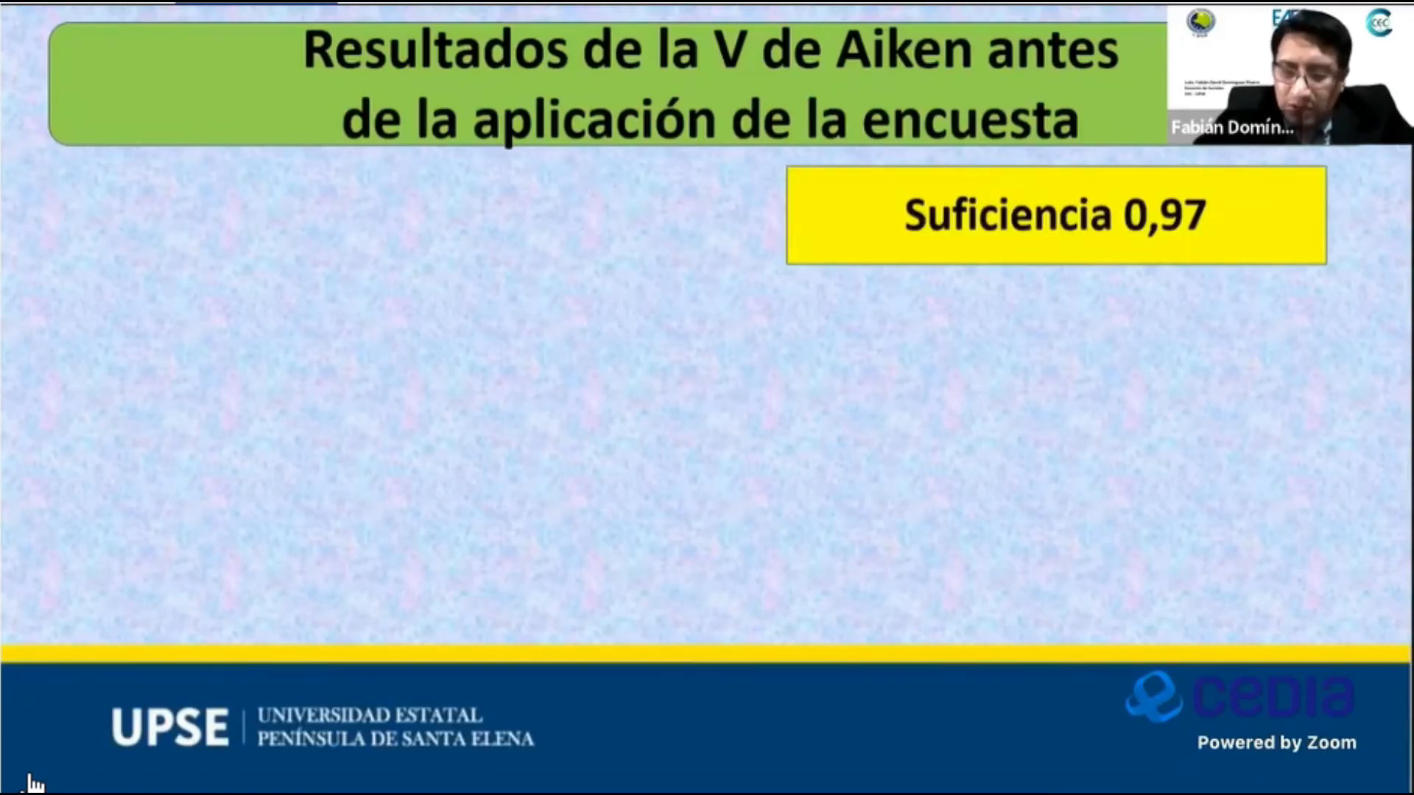
key("Right")
key("Right")
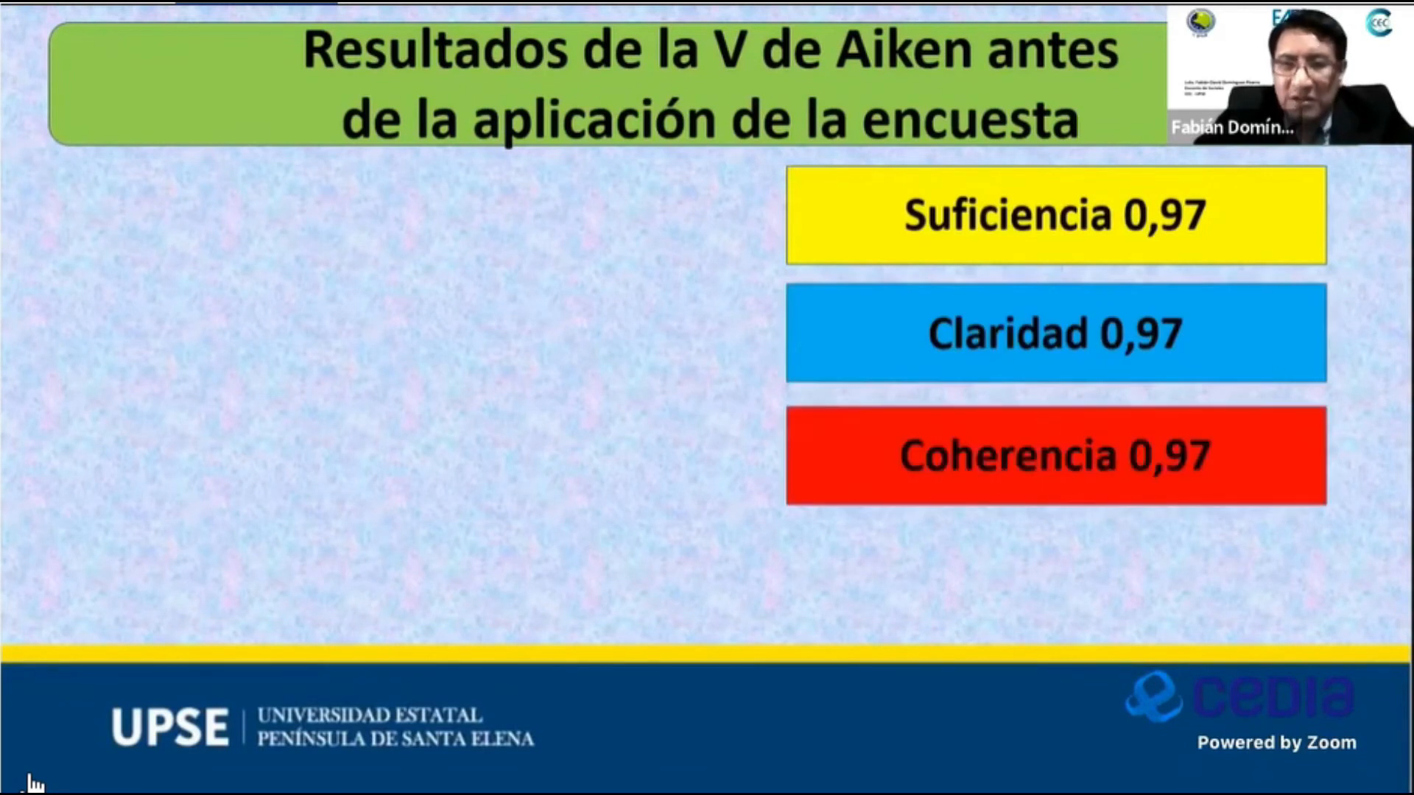
key("Right")
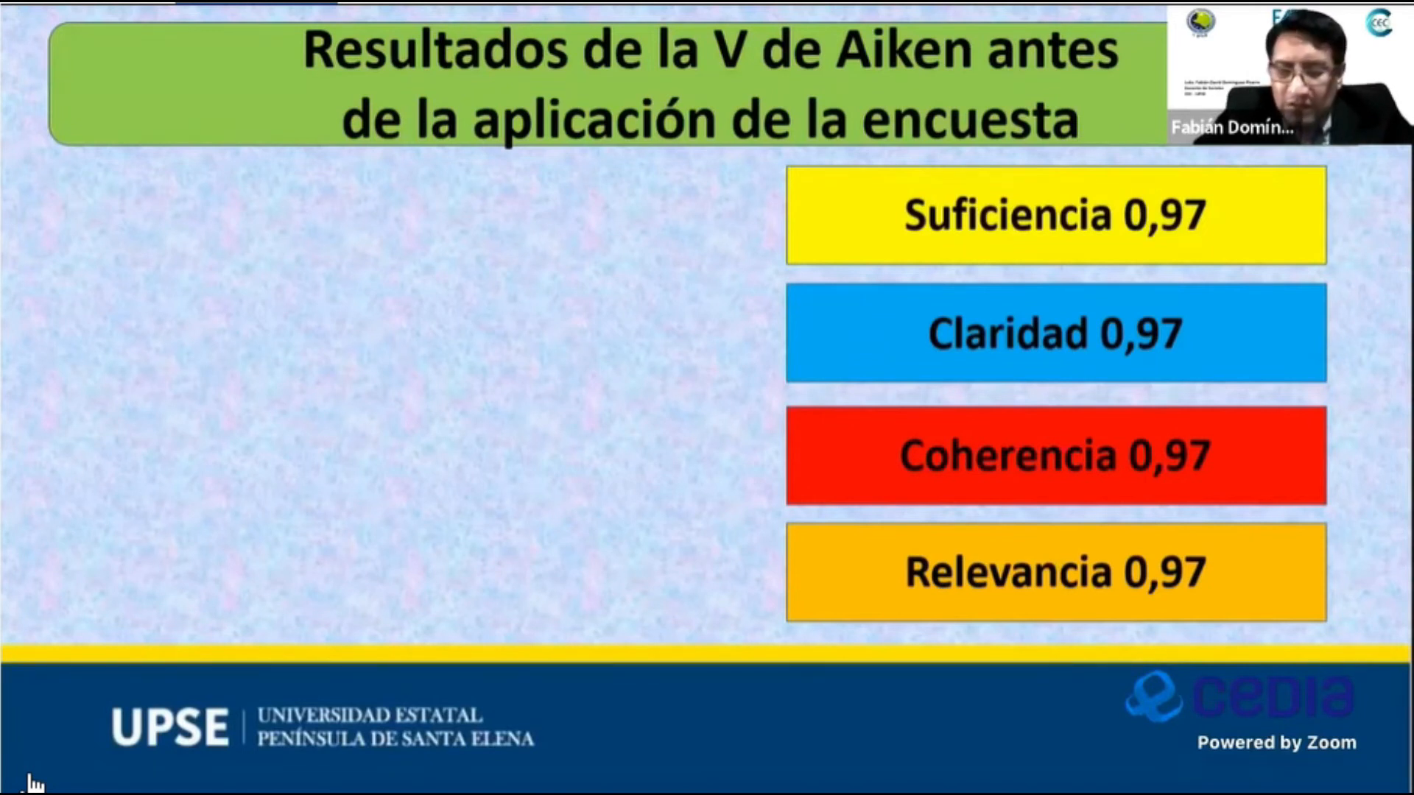
key("Right")
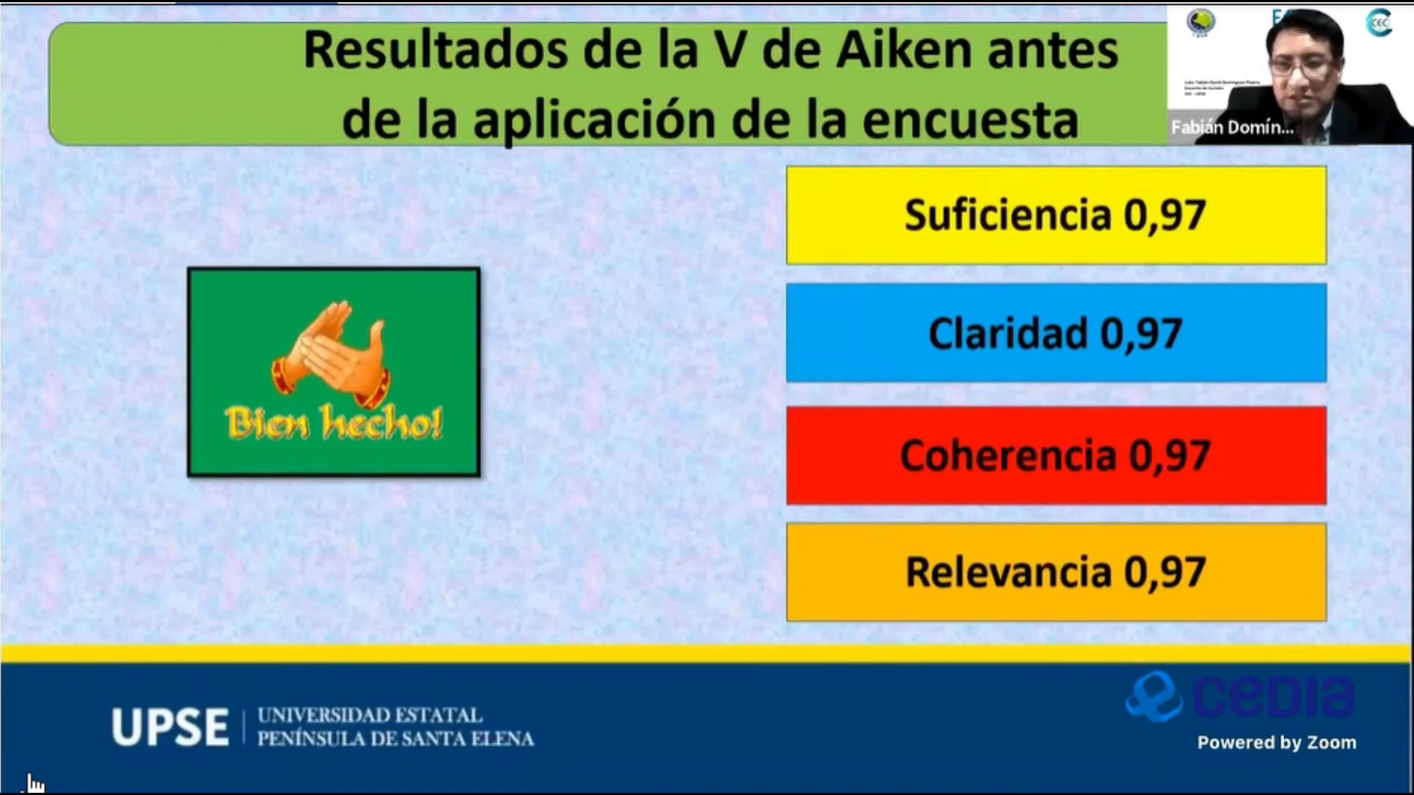
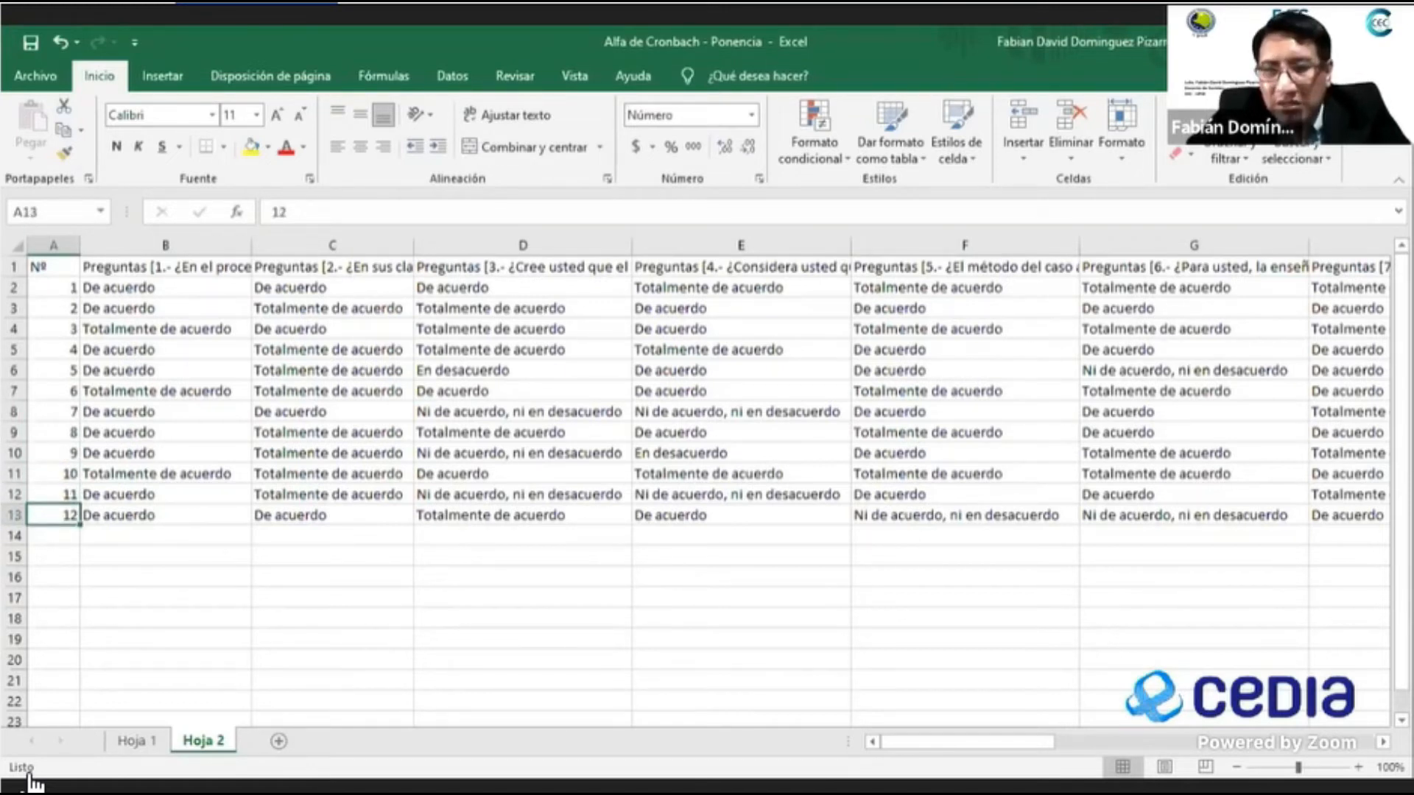
Look over the survey responses on Hoja 2, and examine the Escala de Likert options in B32:B36 on Hoja 1.
left_click_drag(1009, 741, 1296, 738)
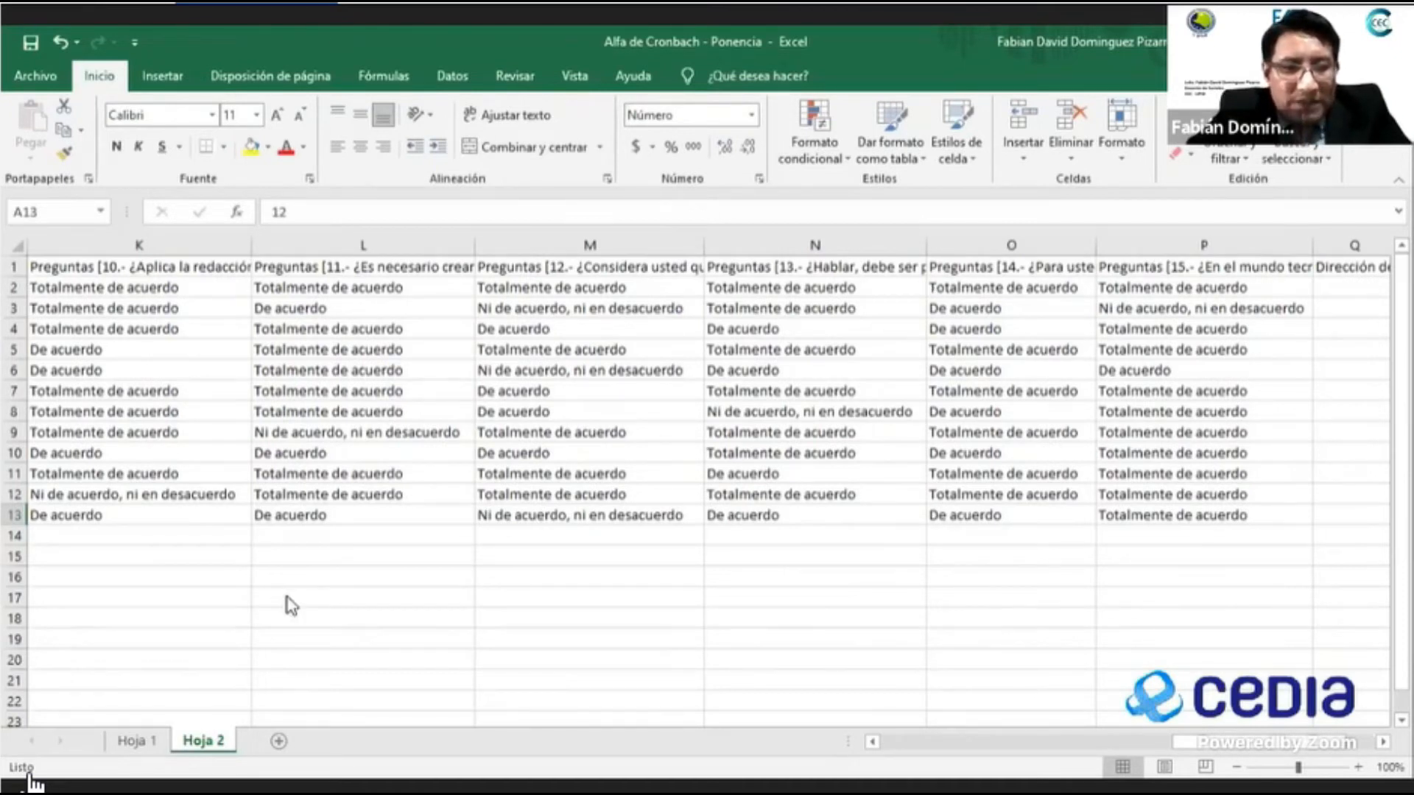
left_click(139, 742)
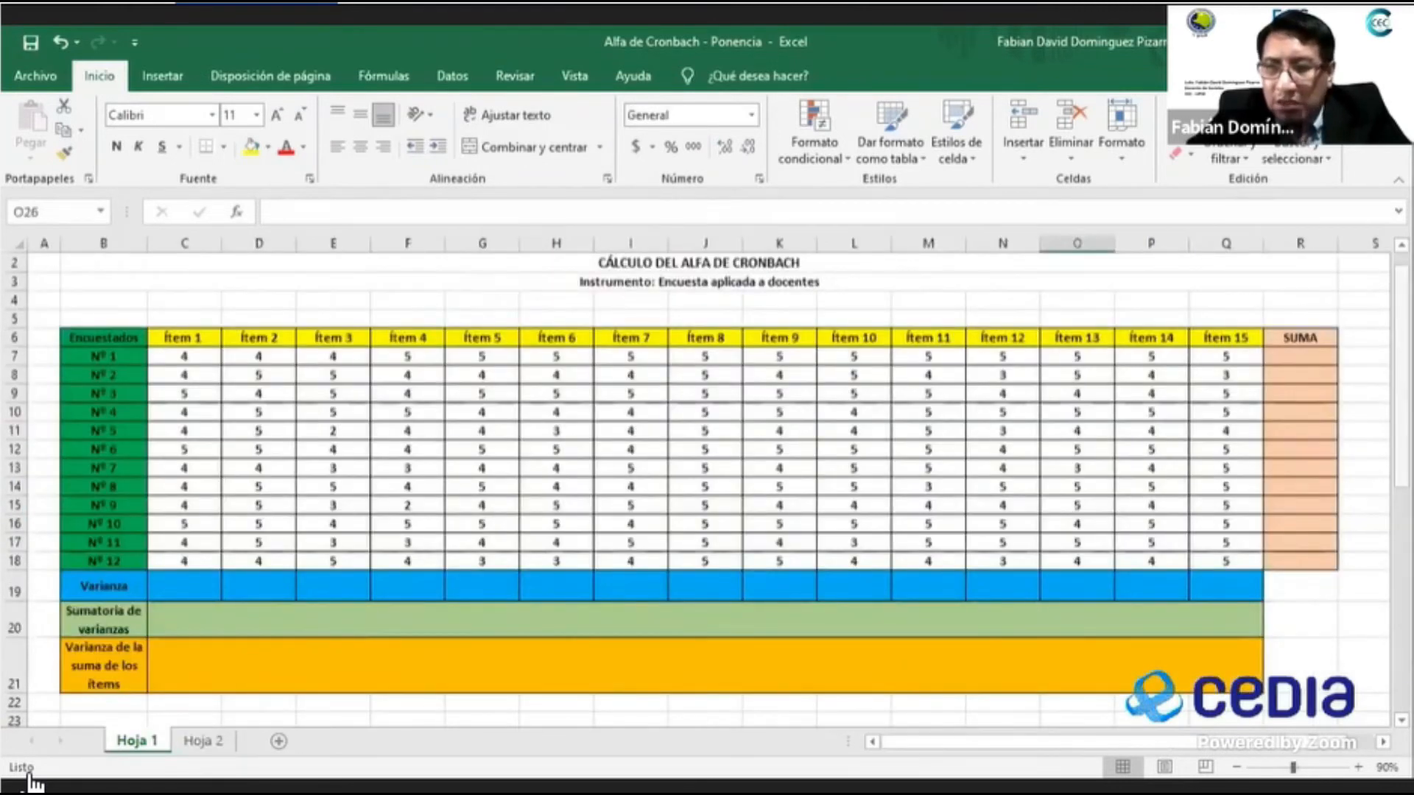
left_click_drag(1401, 366, 1401, 579)
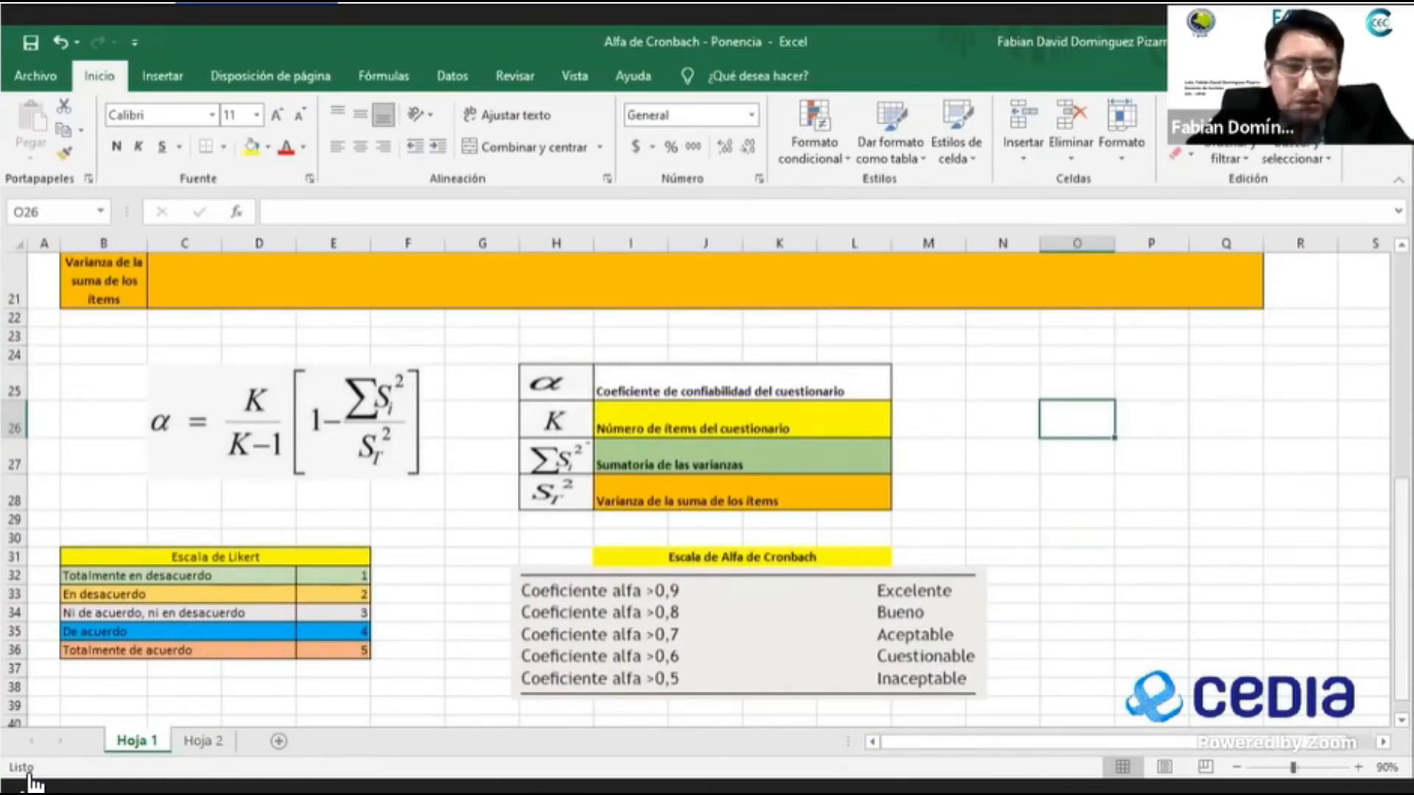
left_click(265, 576)
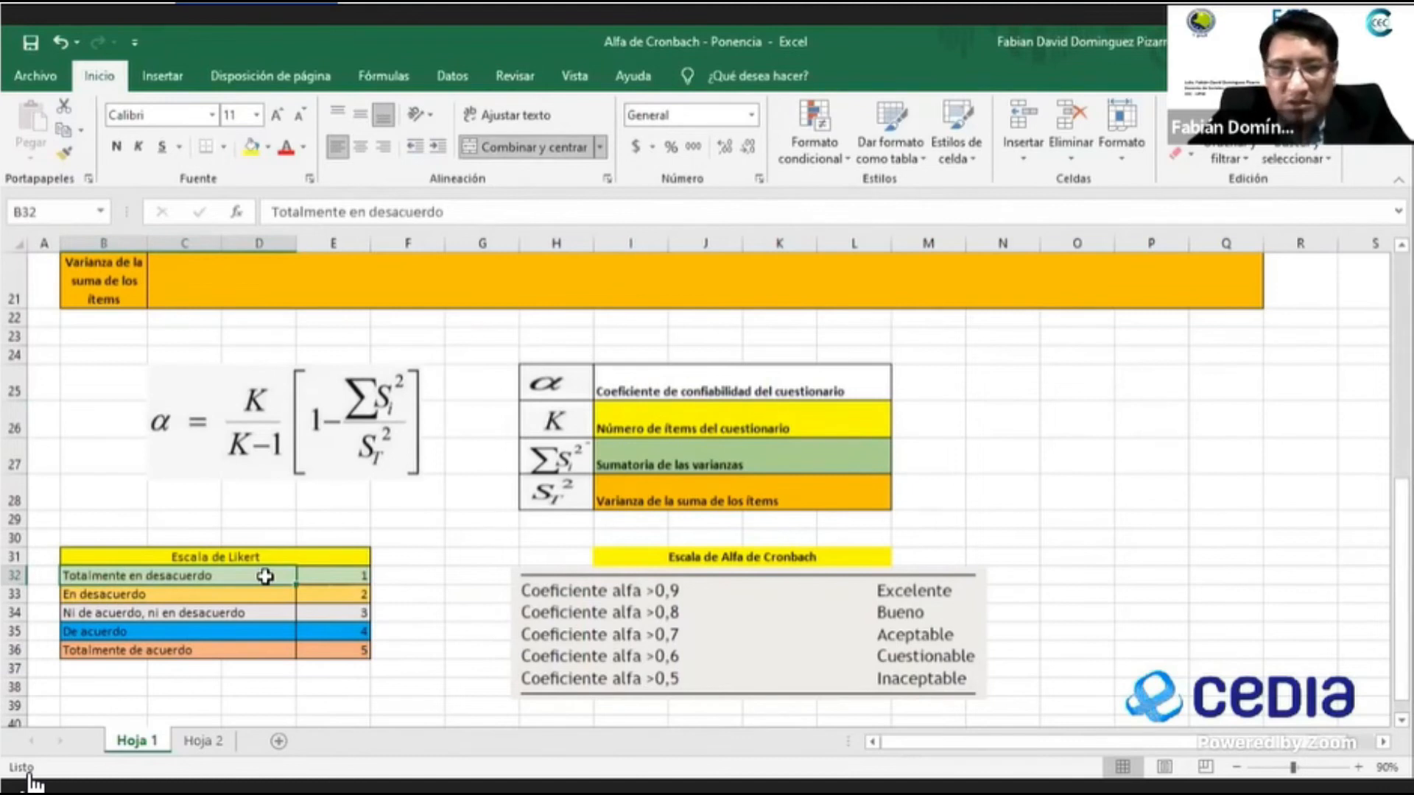
key("Down")
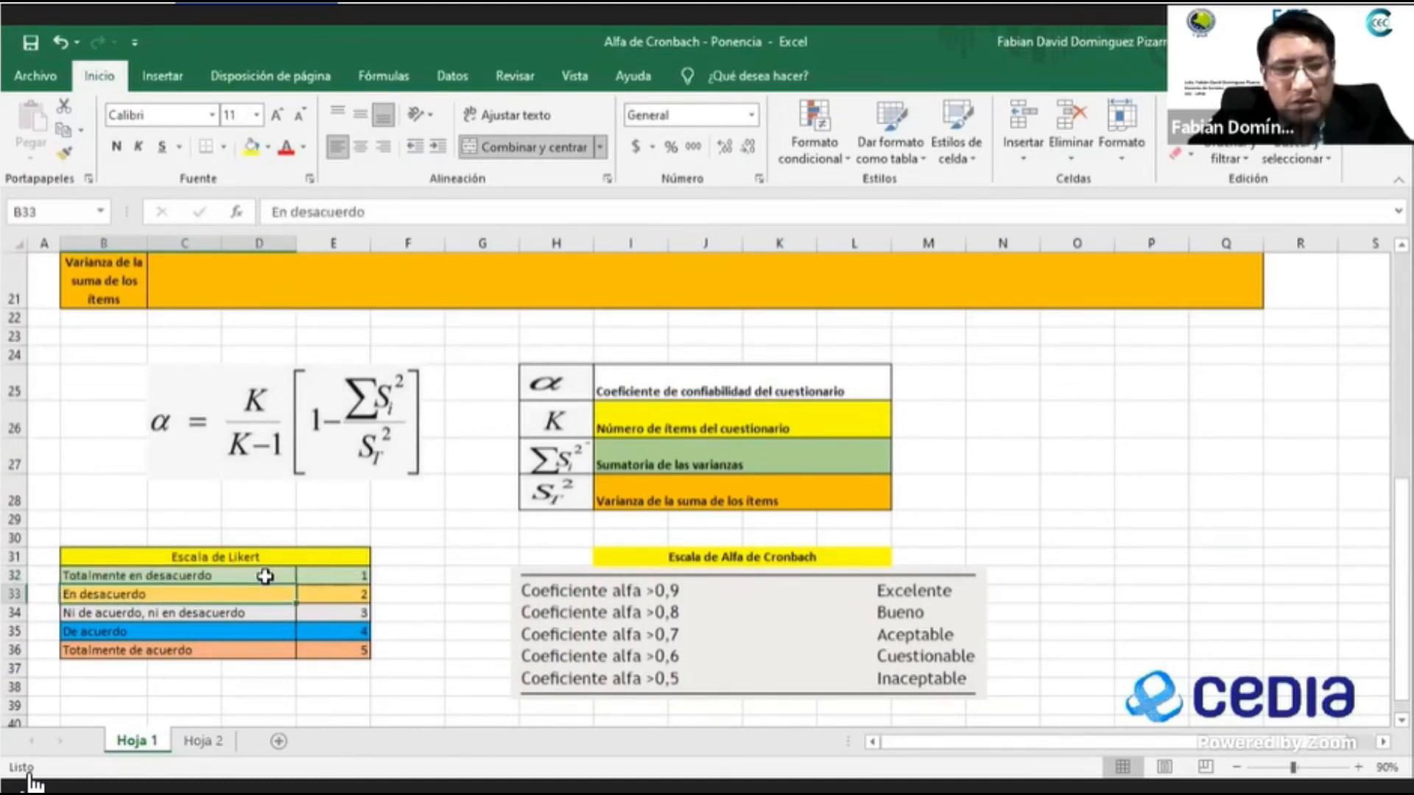
key("Down")
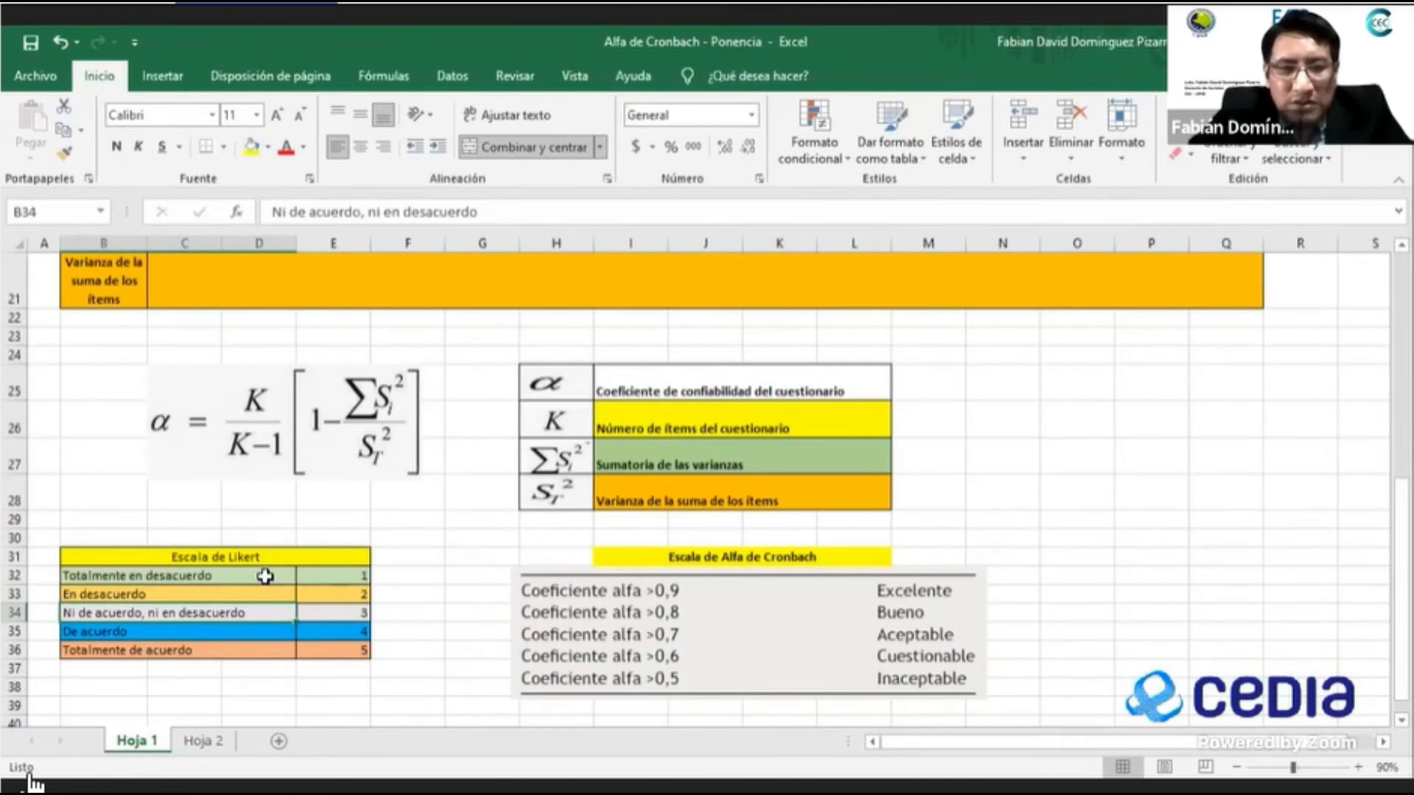
key("Down")
key("Down")
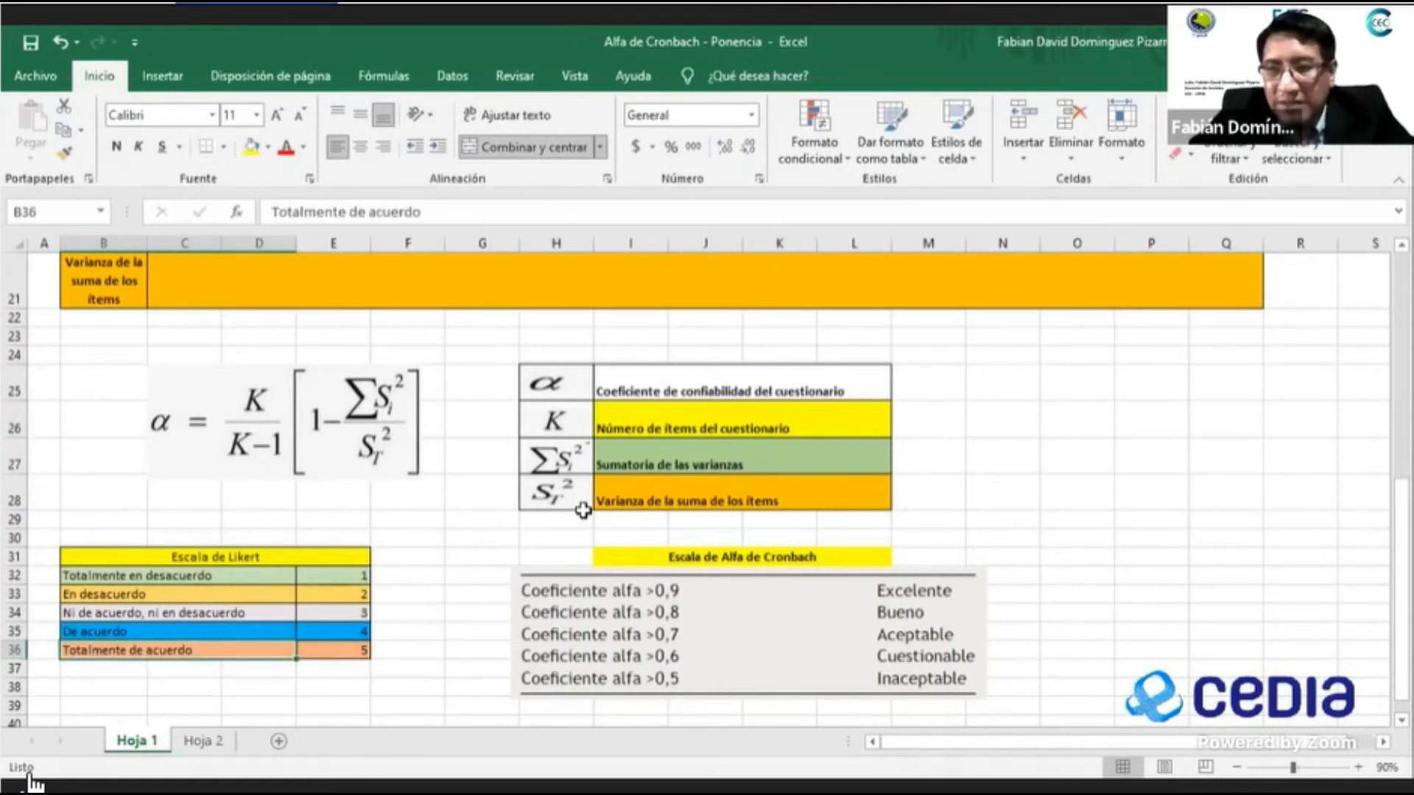
left_click_drag(1402, 627, 1401, 559)
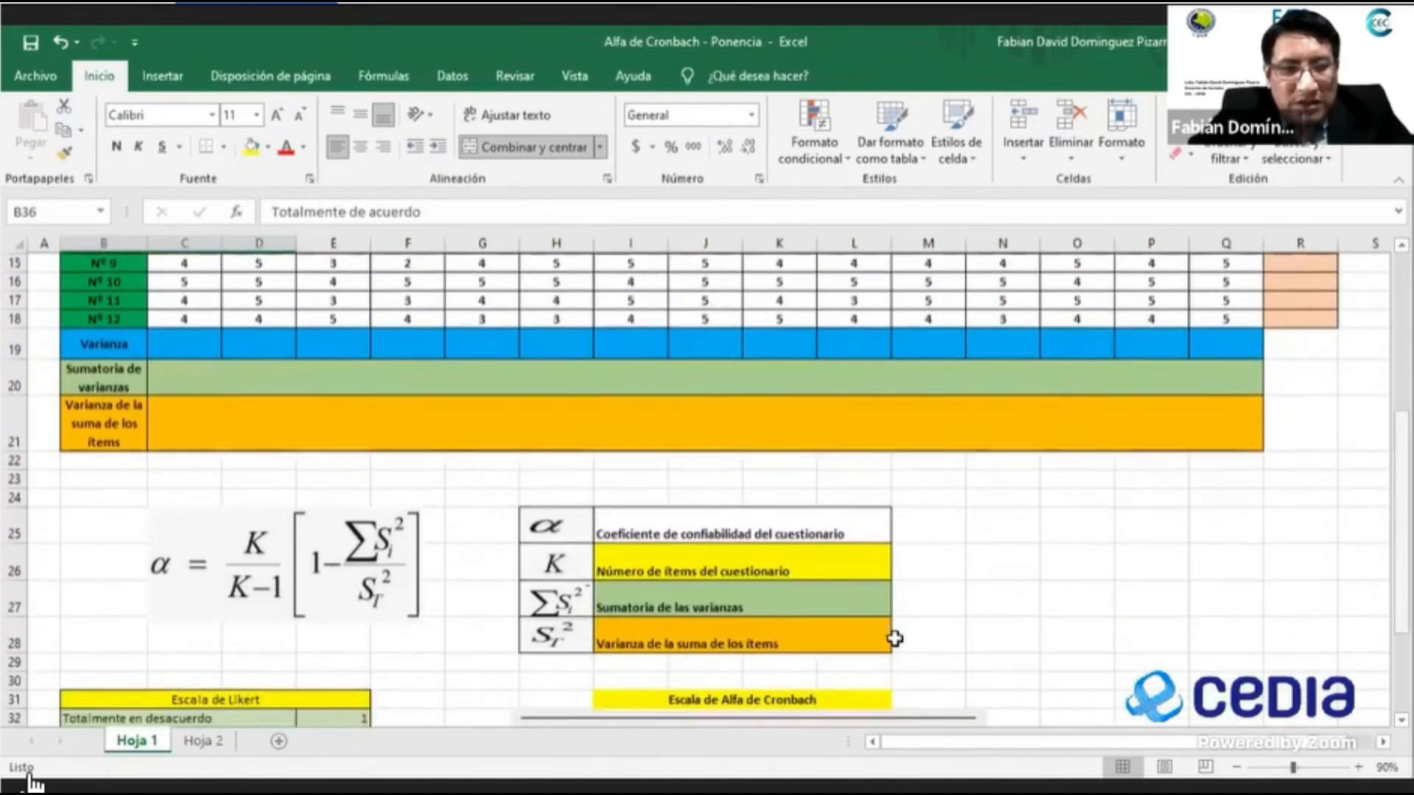
Open Hoja 2 and inspect sample text responses to questions 1, 6 and 3 in cells B2, G2 and D8.
left_click(199, 741)
left_click_drag(1254, 750, 941, 759)
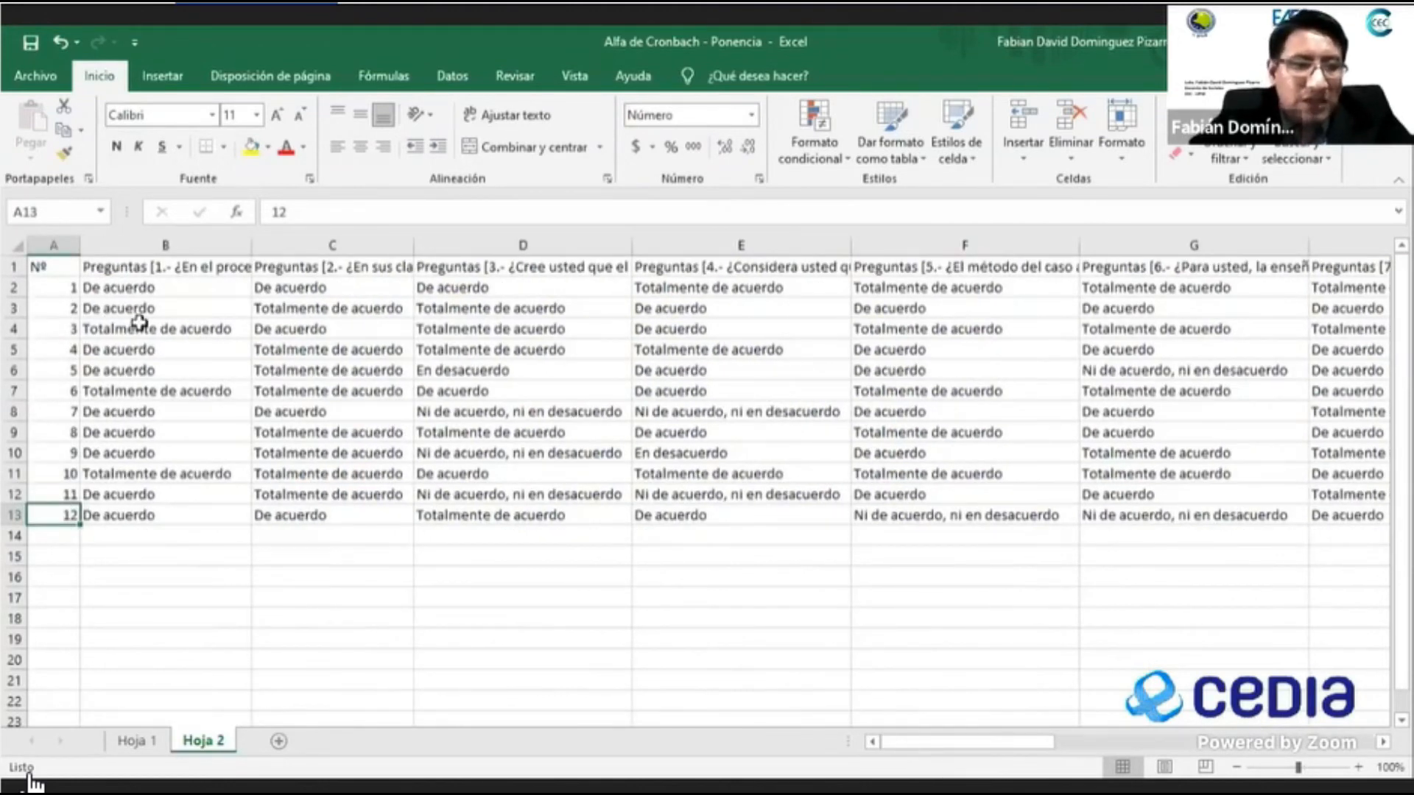
left_click(145, 288)
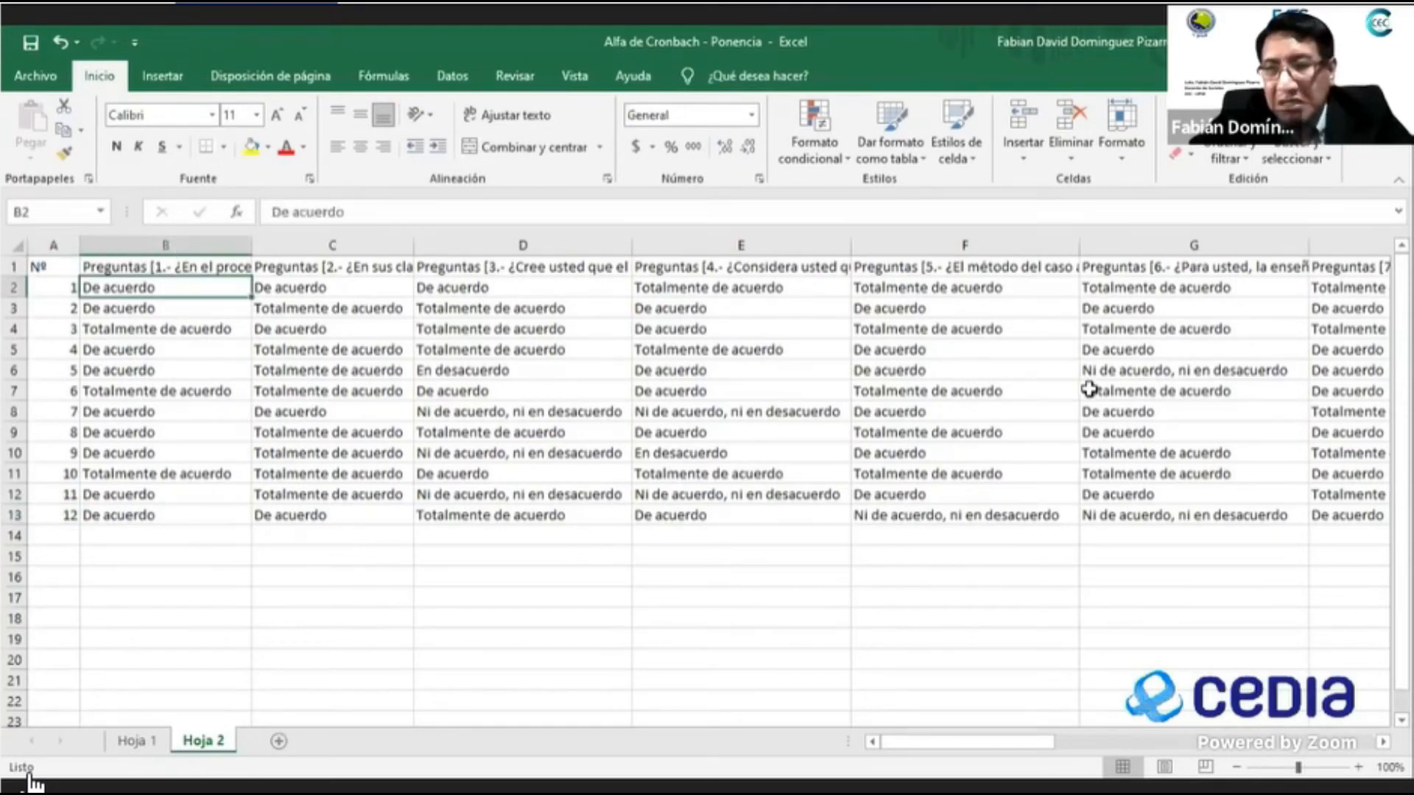
left_click(1166, 289)
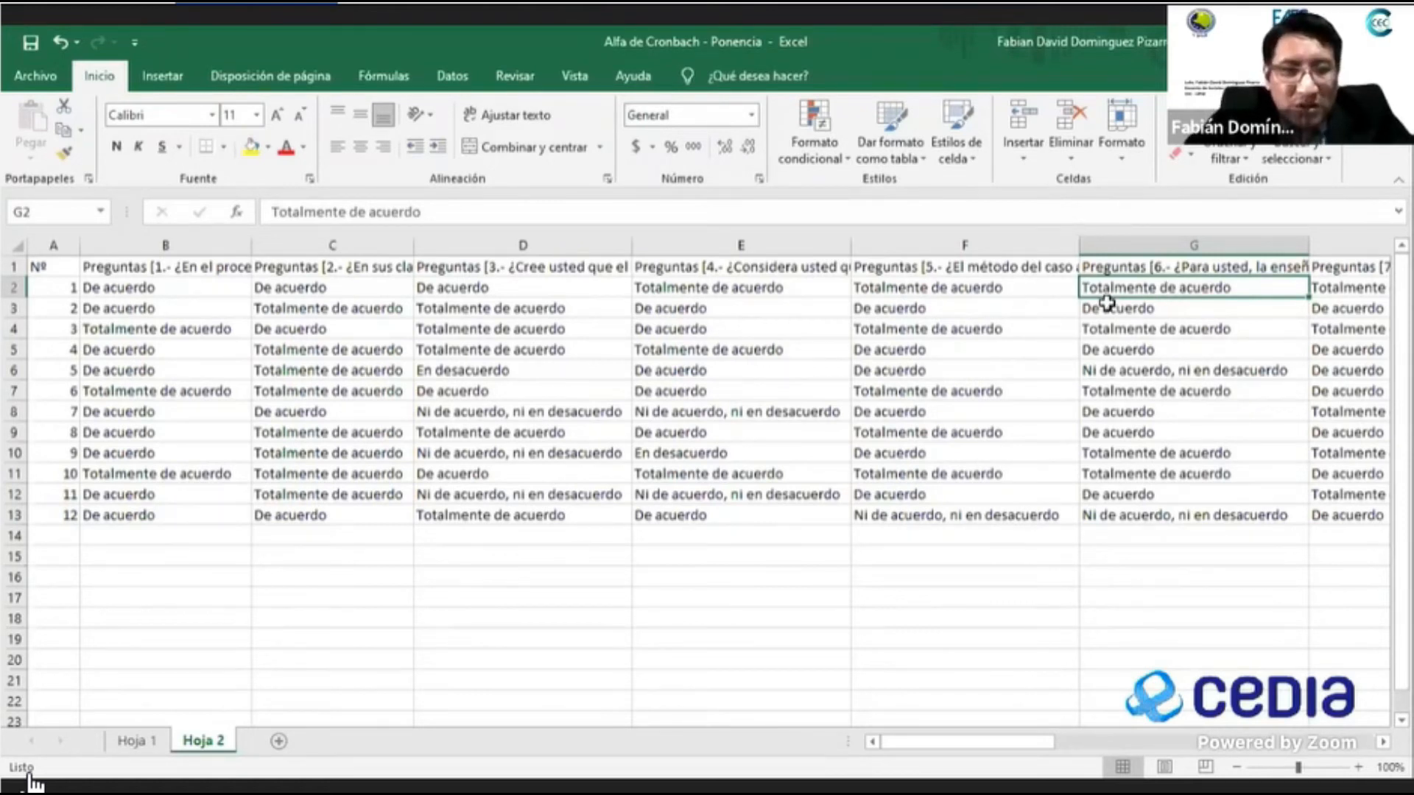
left_click(524, 415)
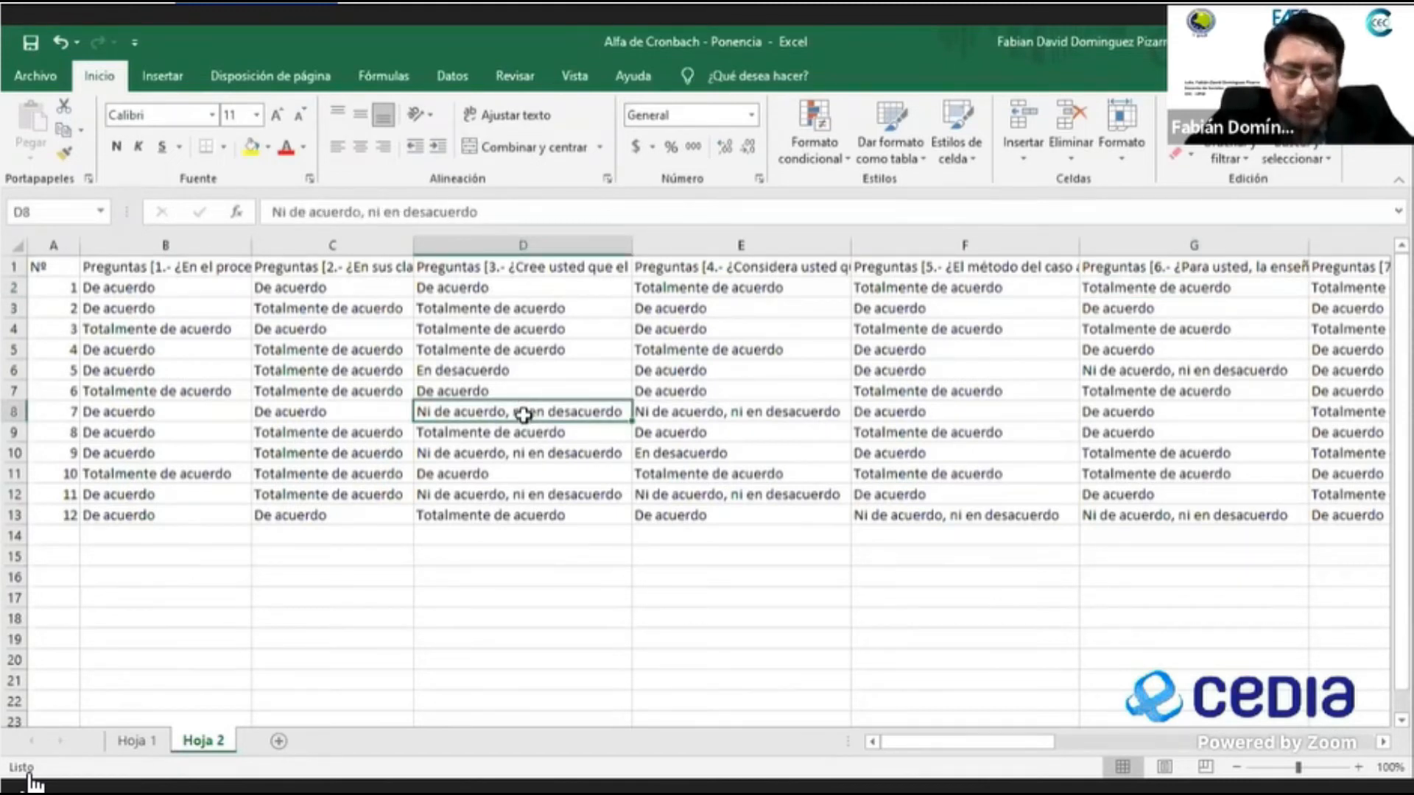
Return to Hoja 1 and check the numeric code assigned to each Likert option in E32:E36.
left_click(122, 735)
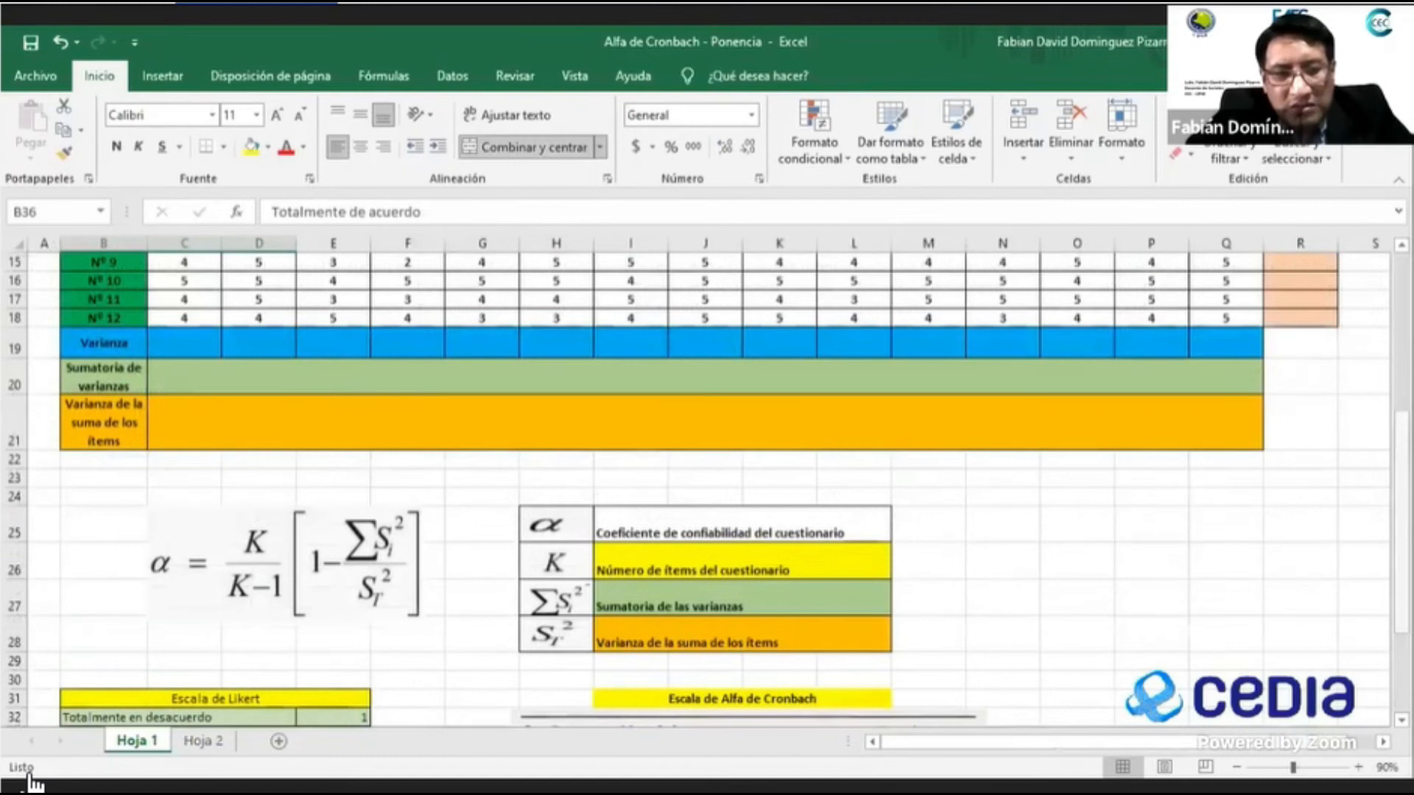
scroll(916, 511, "down", 2)
left_click(347, 579)
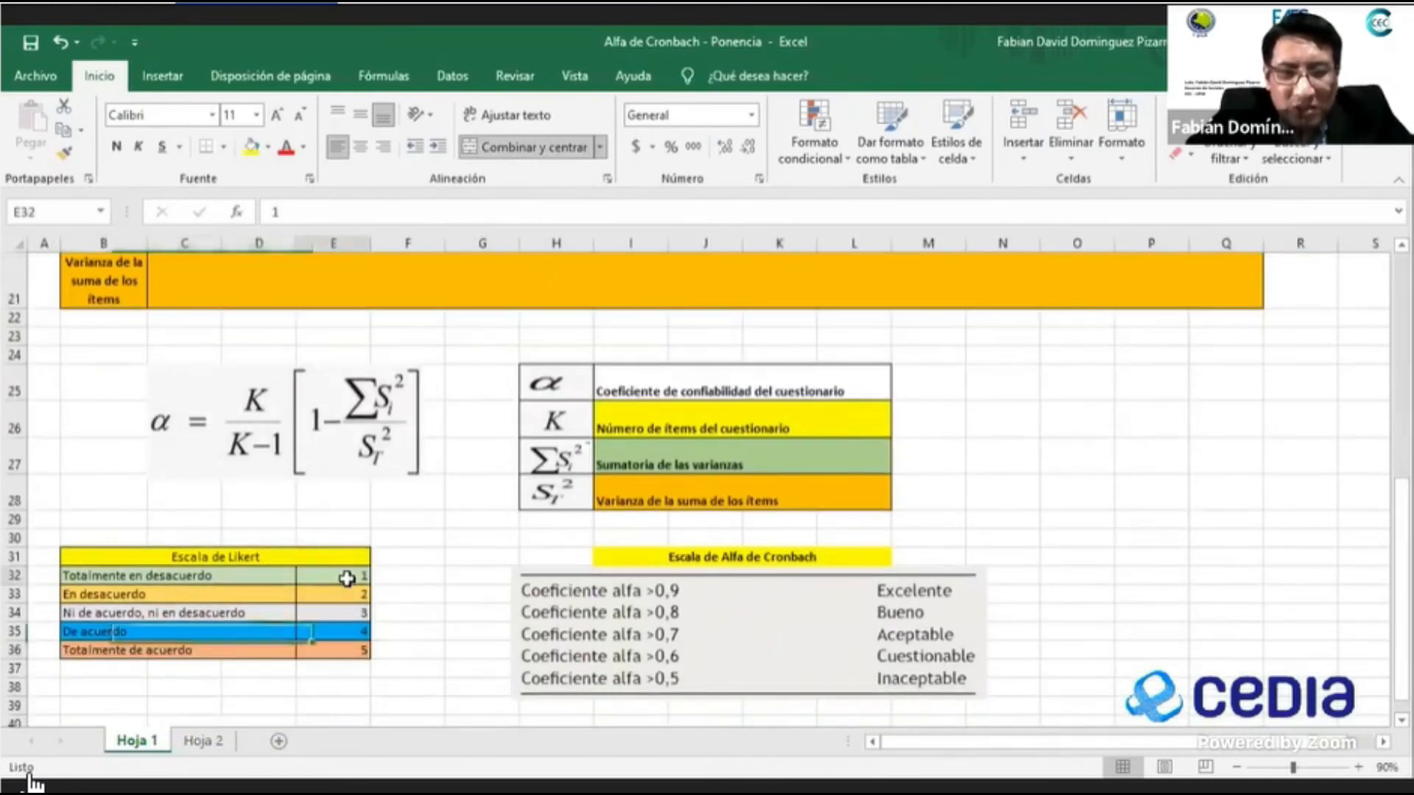
key("Down")
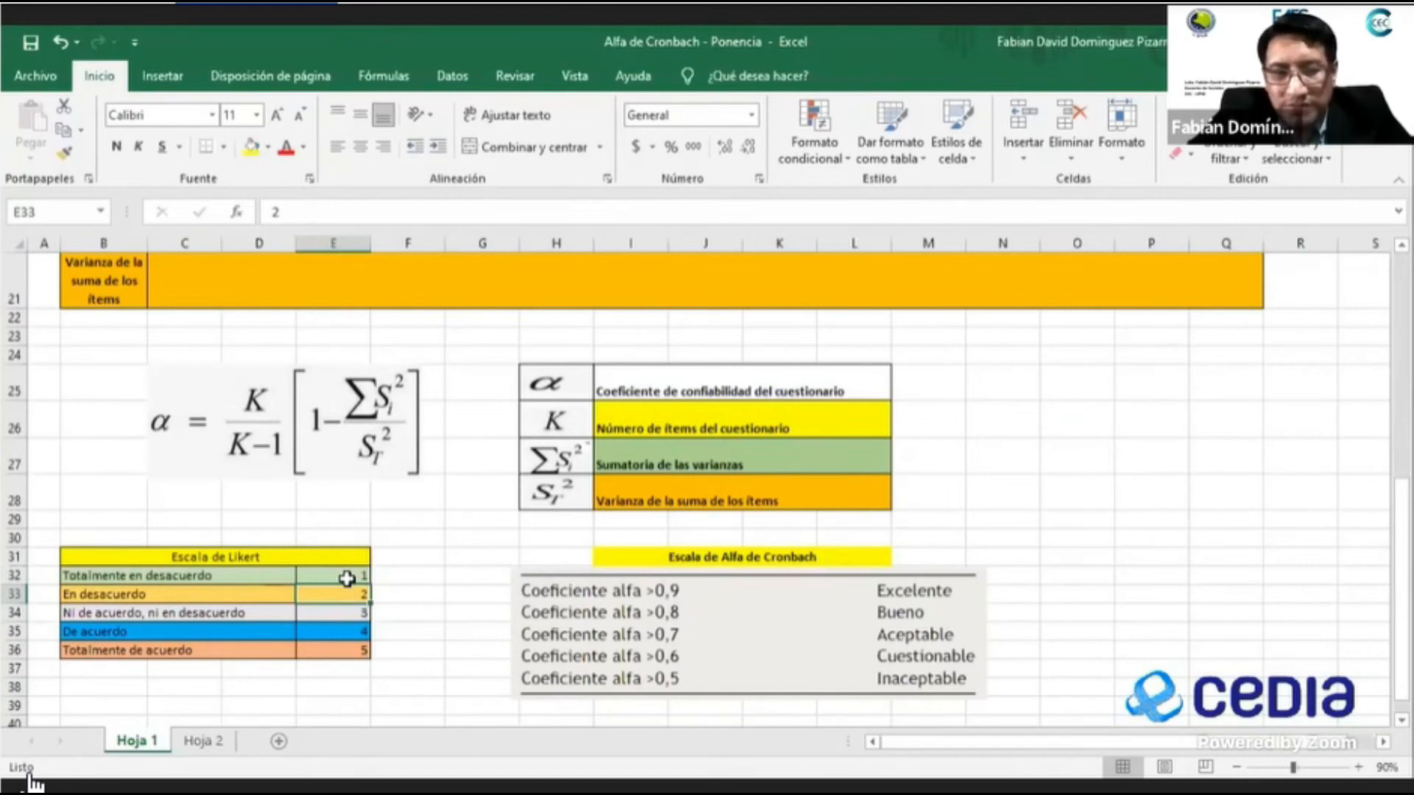
key("Down")
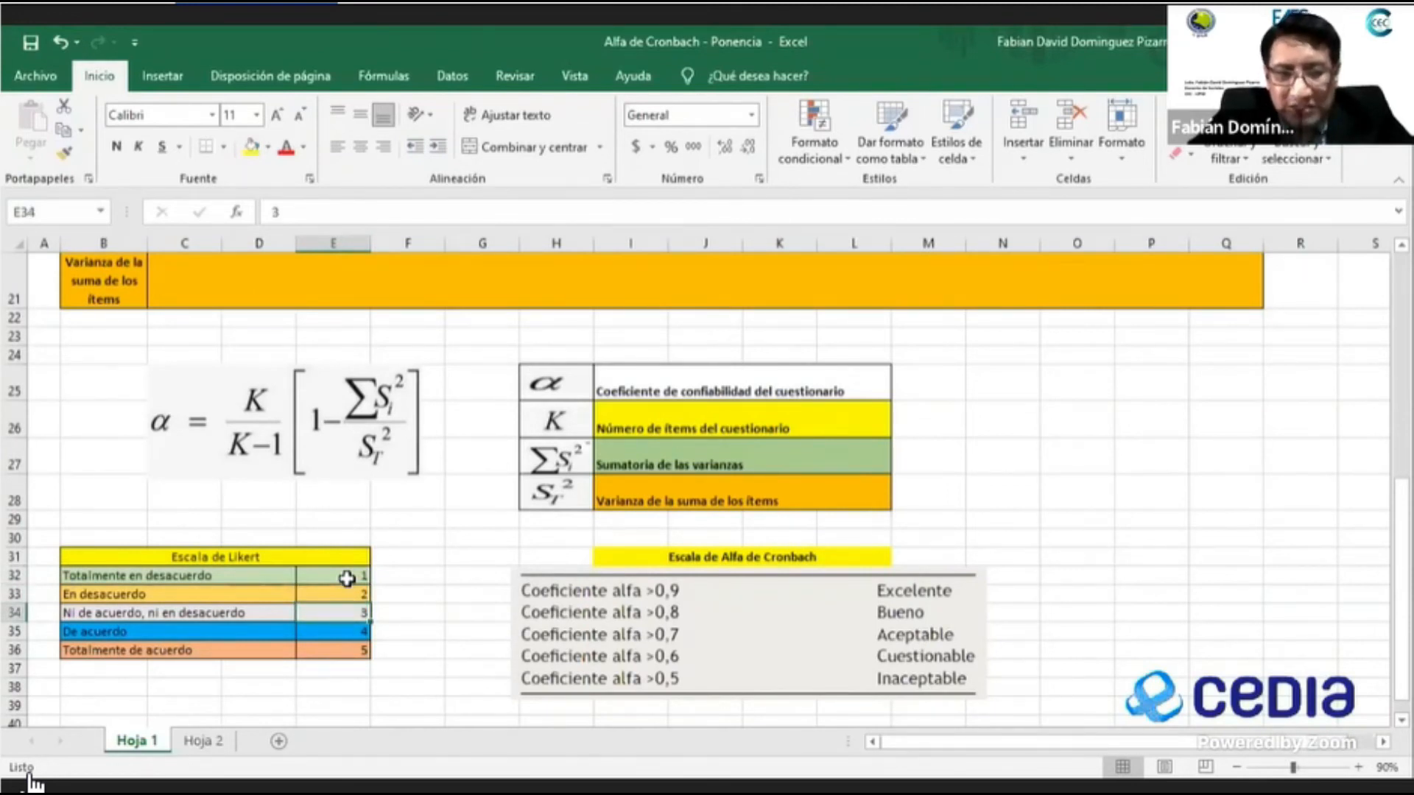
key("Down")
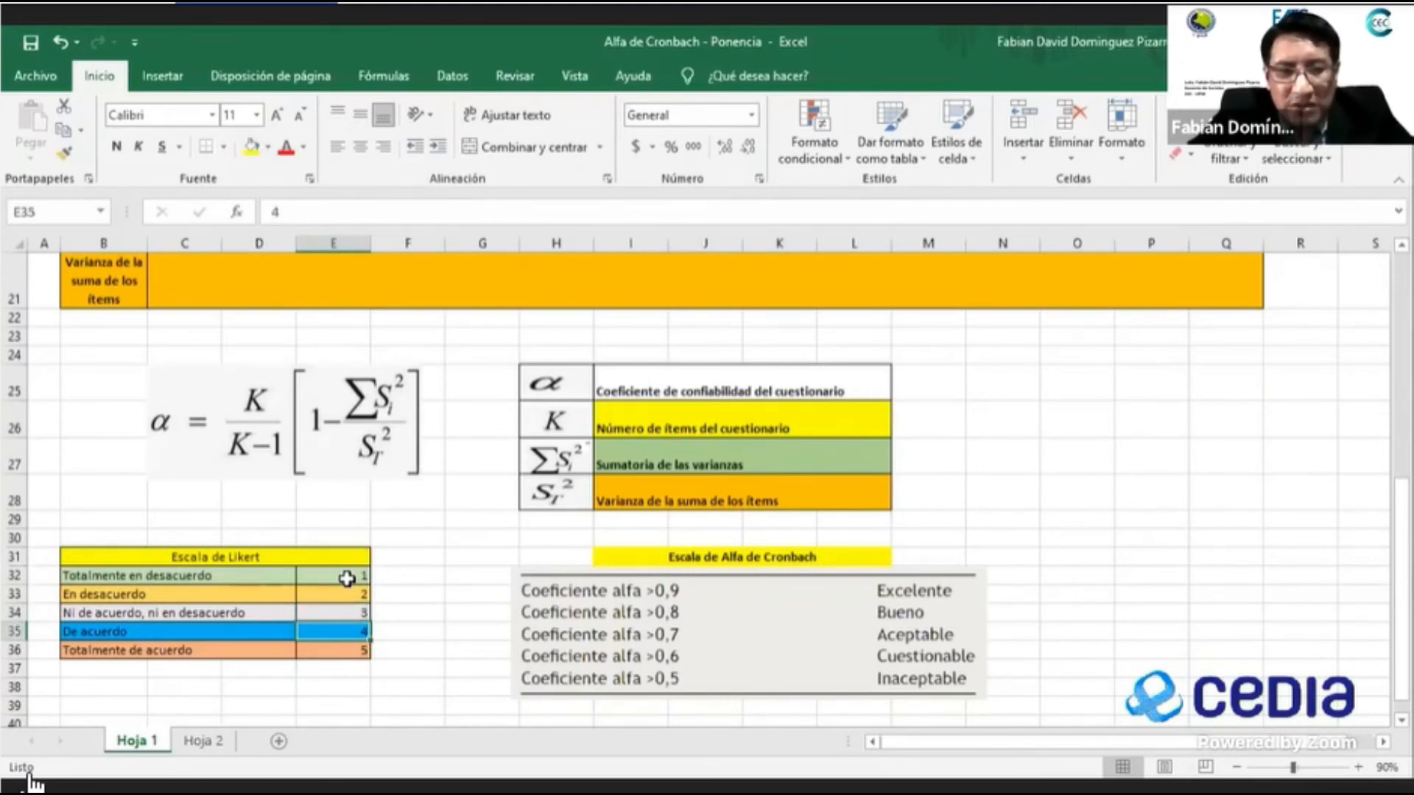
key("Down")
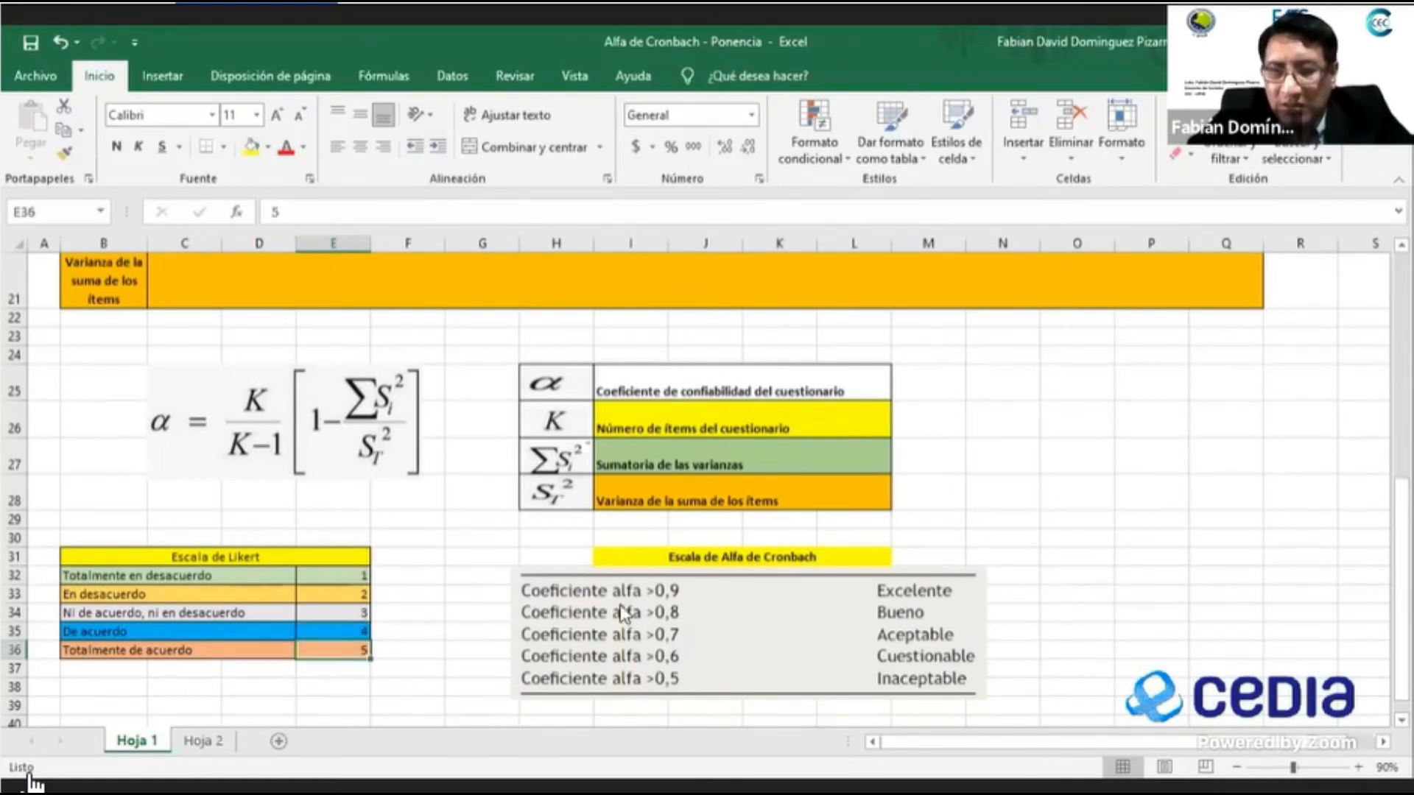
Examine the coded responses for Ítem 1 to Ítem 15 in C7:Q18, including the low scores in the Ítem 4 column.
left_click_drag(1402, 637, 1401, 448)
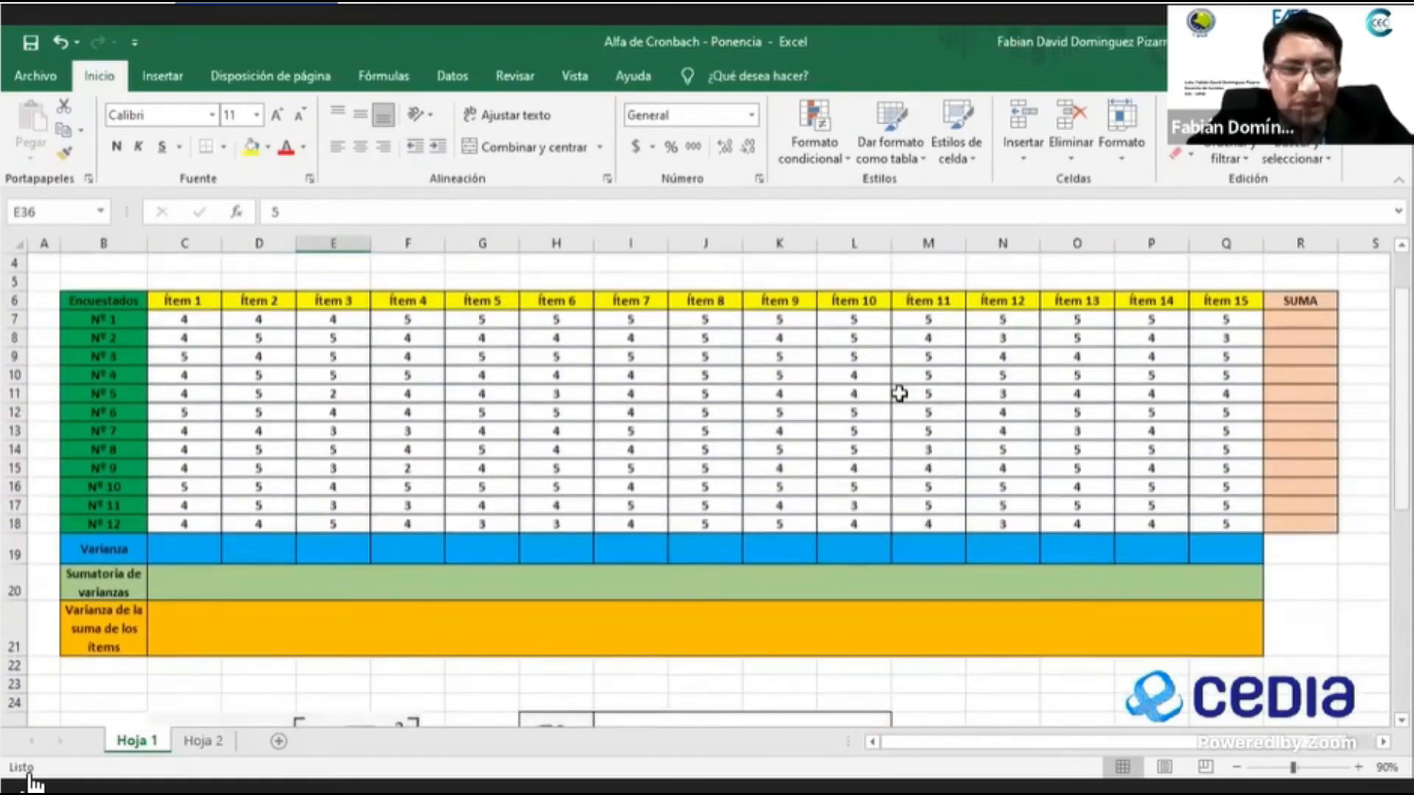
left_click_drag(191, 320, 854, 486)
left_click_drag(1191, 521, 1202, 522)
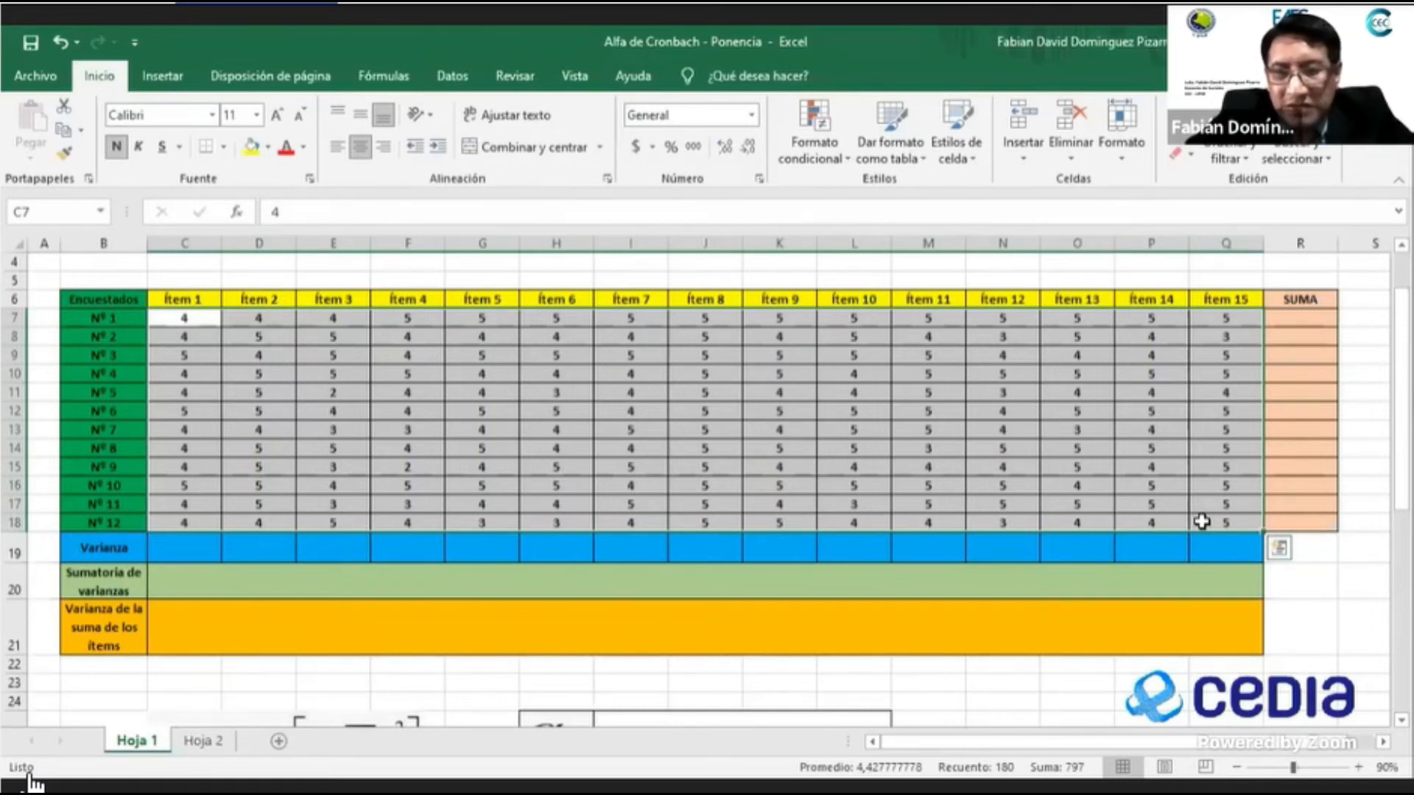
left_click(1082, 424)
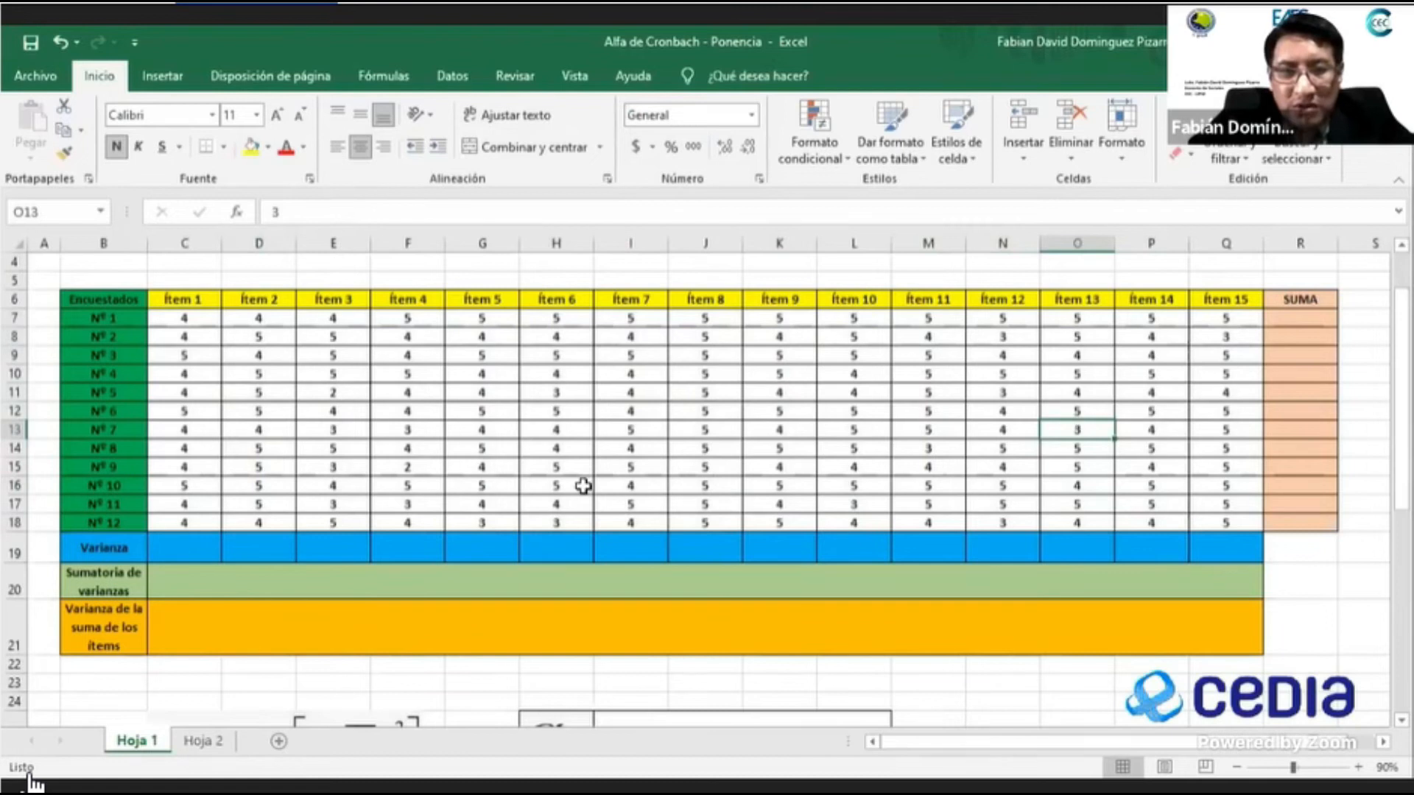
left_click(412, 470)
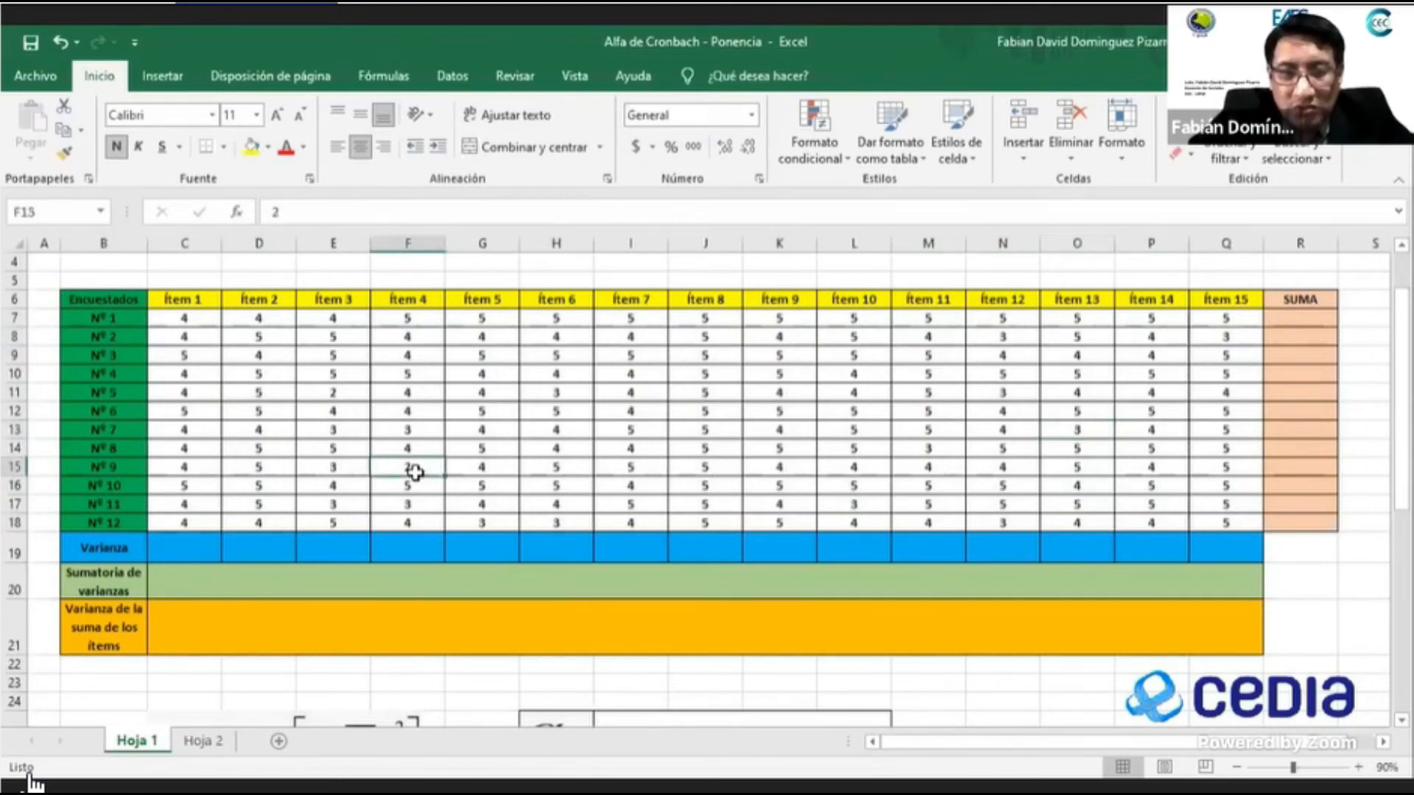
left_click(416, 508)
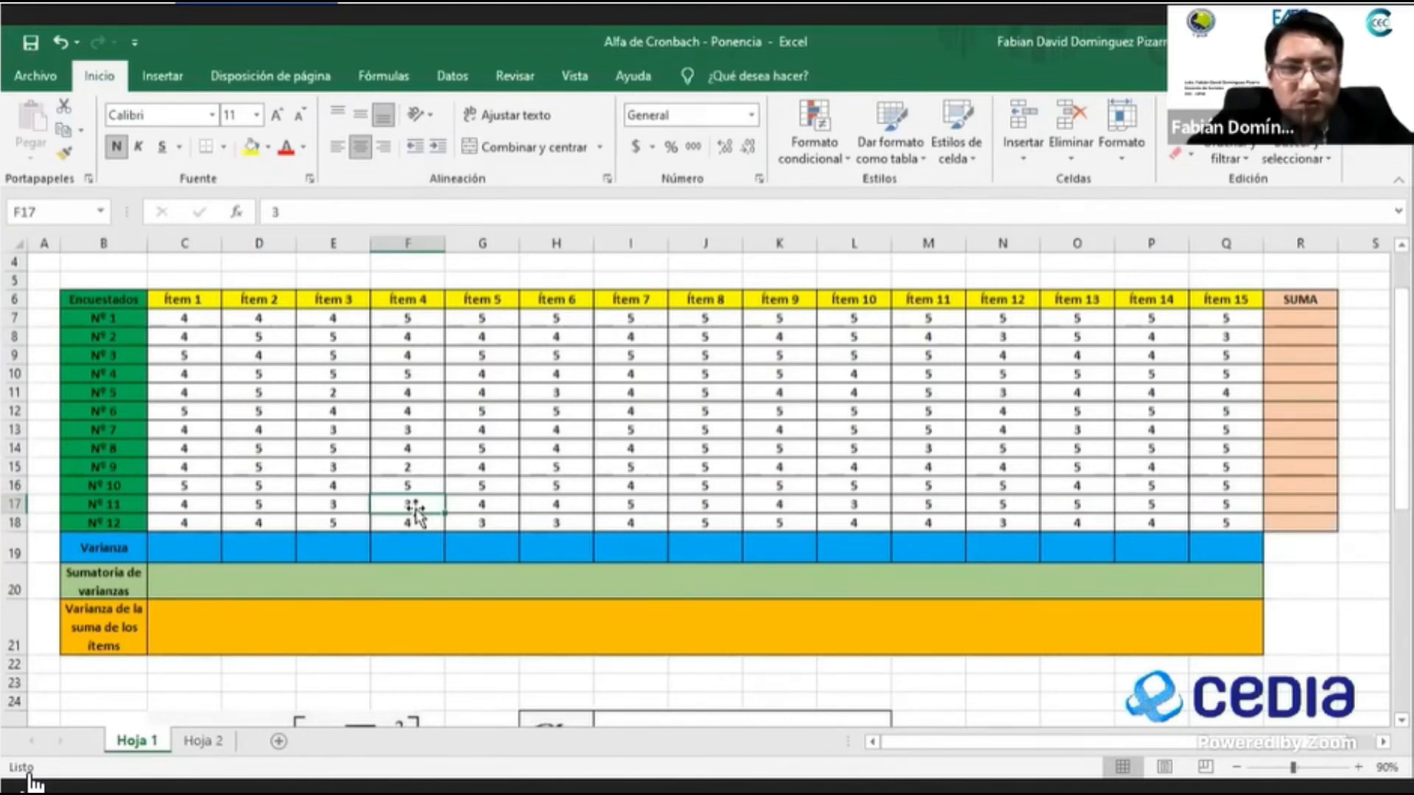
Go through the Encuestados list from Nº 1 in B7 down to Nº 12 in B18.
left_click(107, 315)
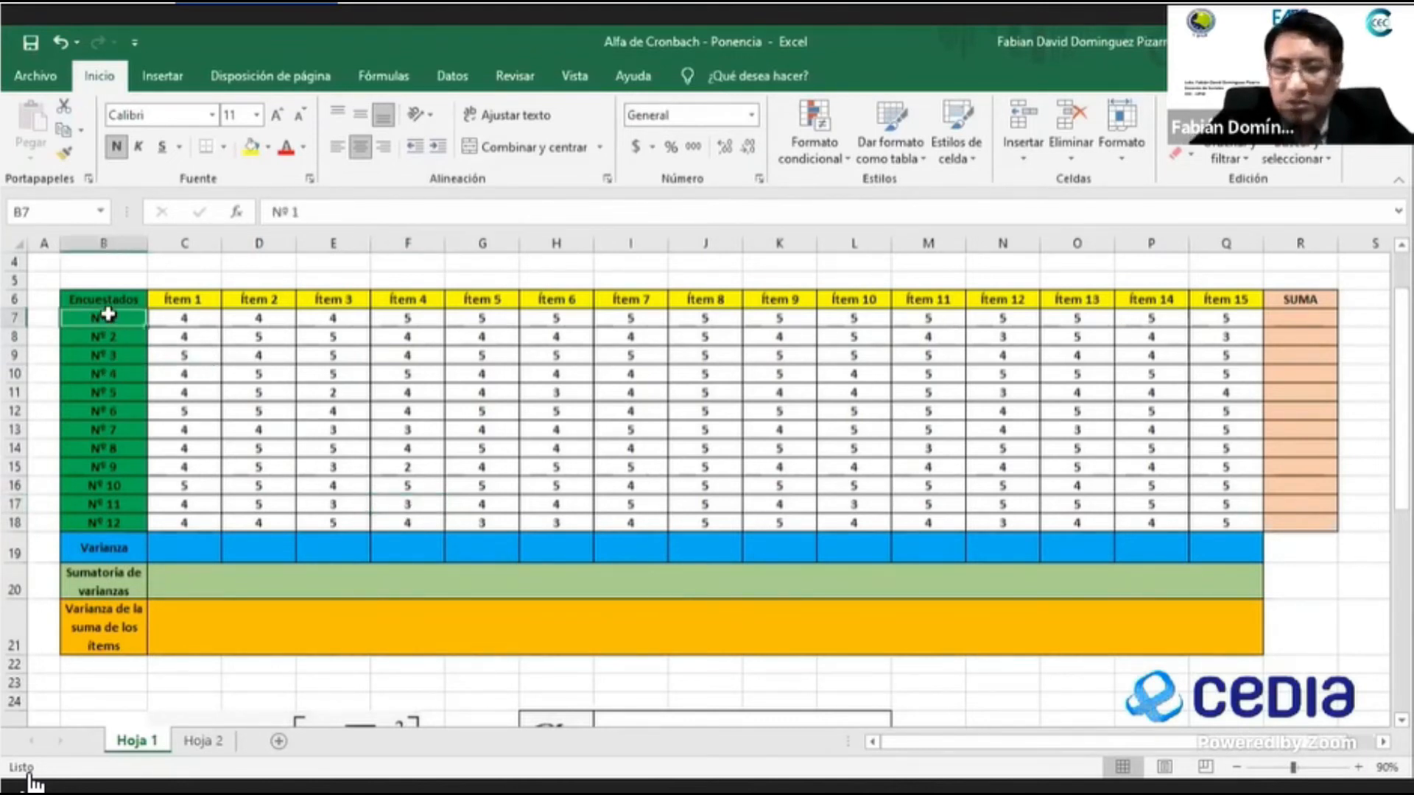
key("Down")
key("Down")
key("Down")
key("Down")
key("Down")
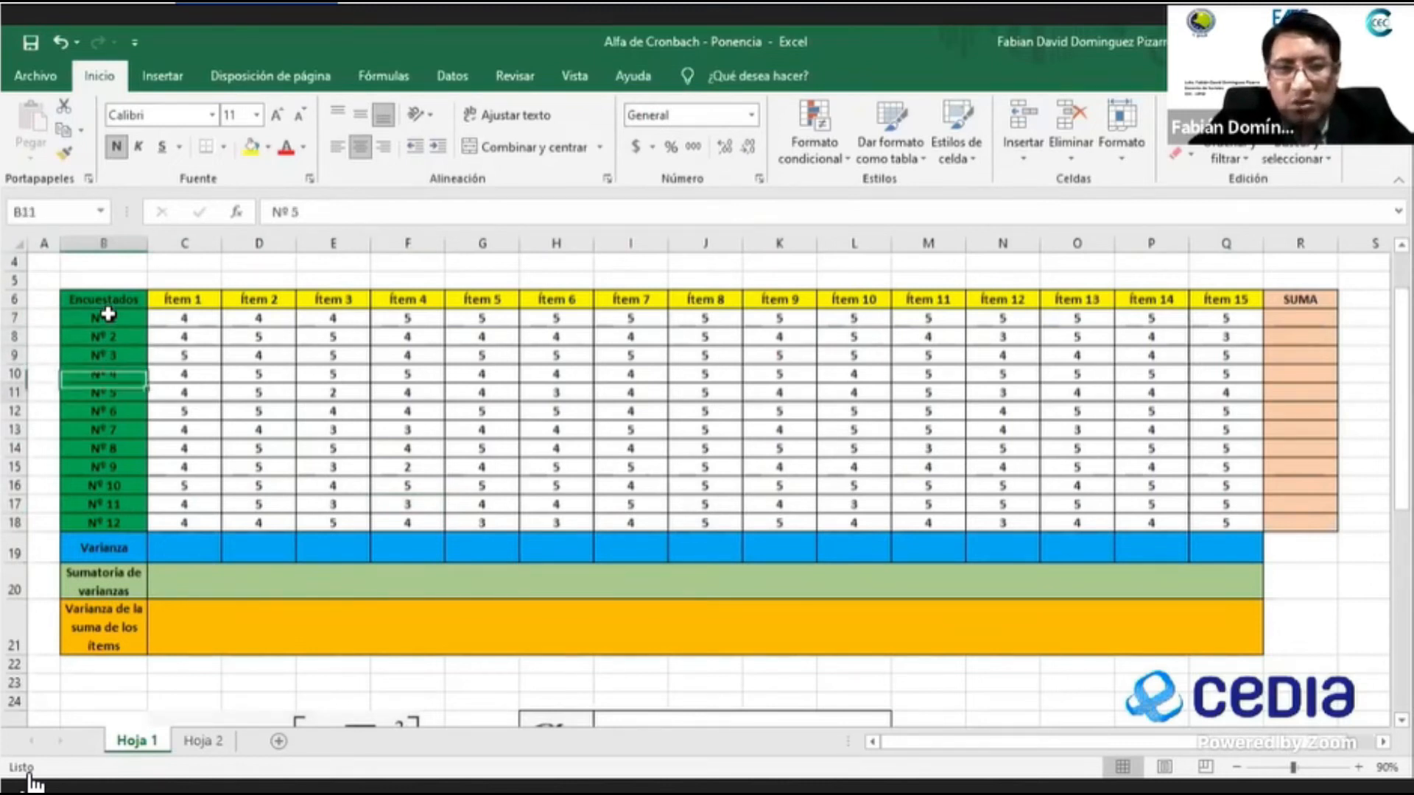
key("Down")
key("Down")
key("Down")
key("Down")
key("Down")
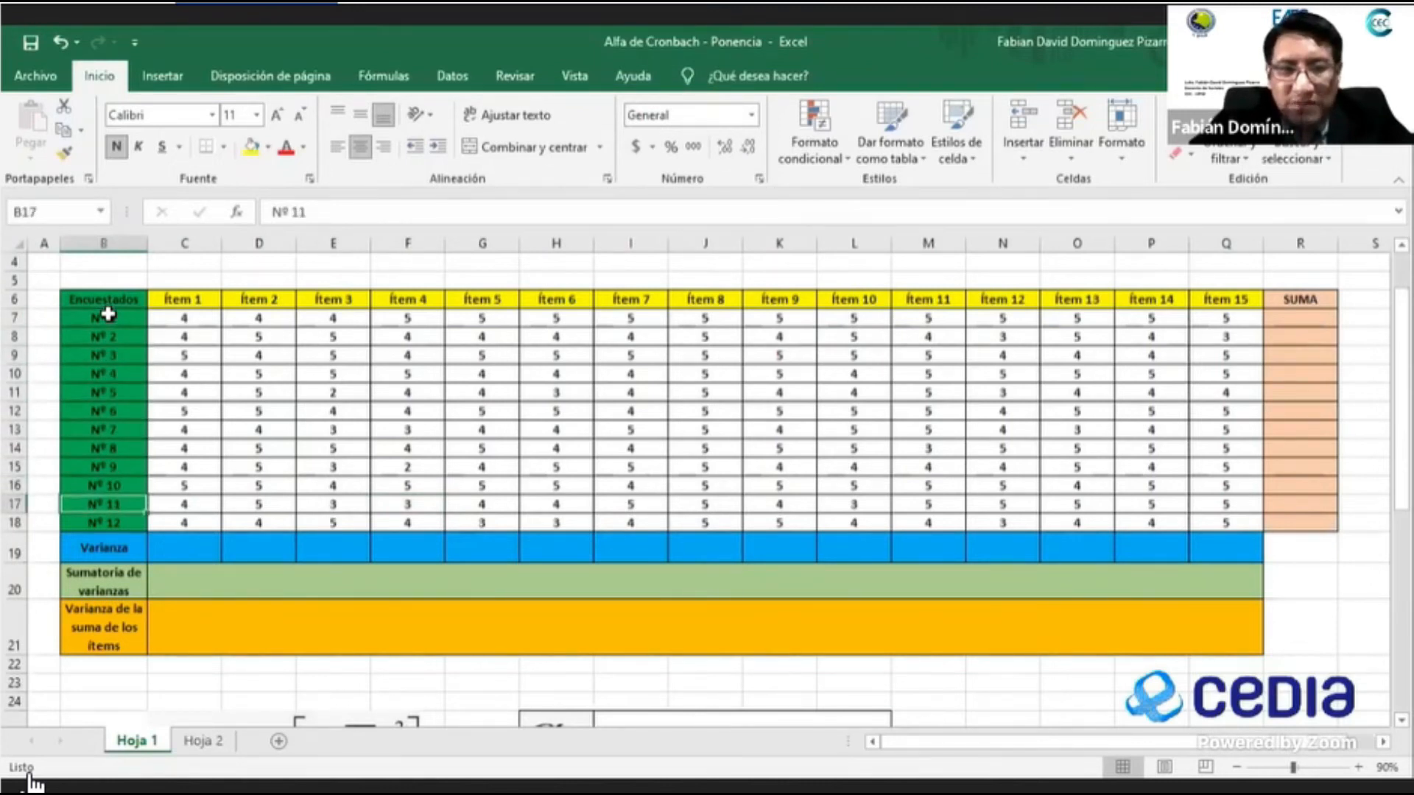
key("Down")
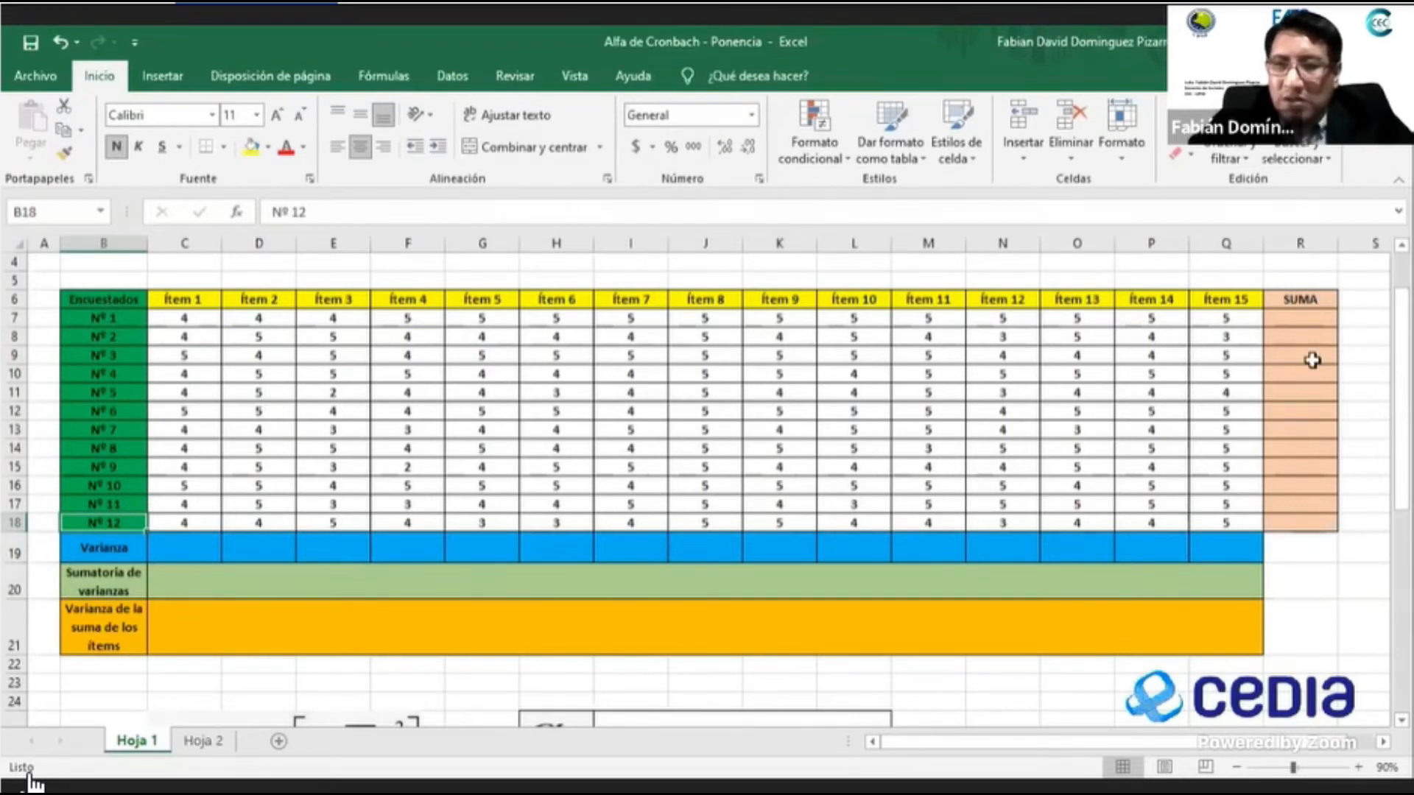
Examine the Cronbach's alpha formula with its symbol legend, the item table and the Escala de Alfa de Cronbach.
left_click_drag(1402, 354, 1401, 422)
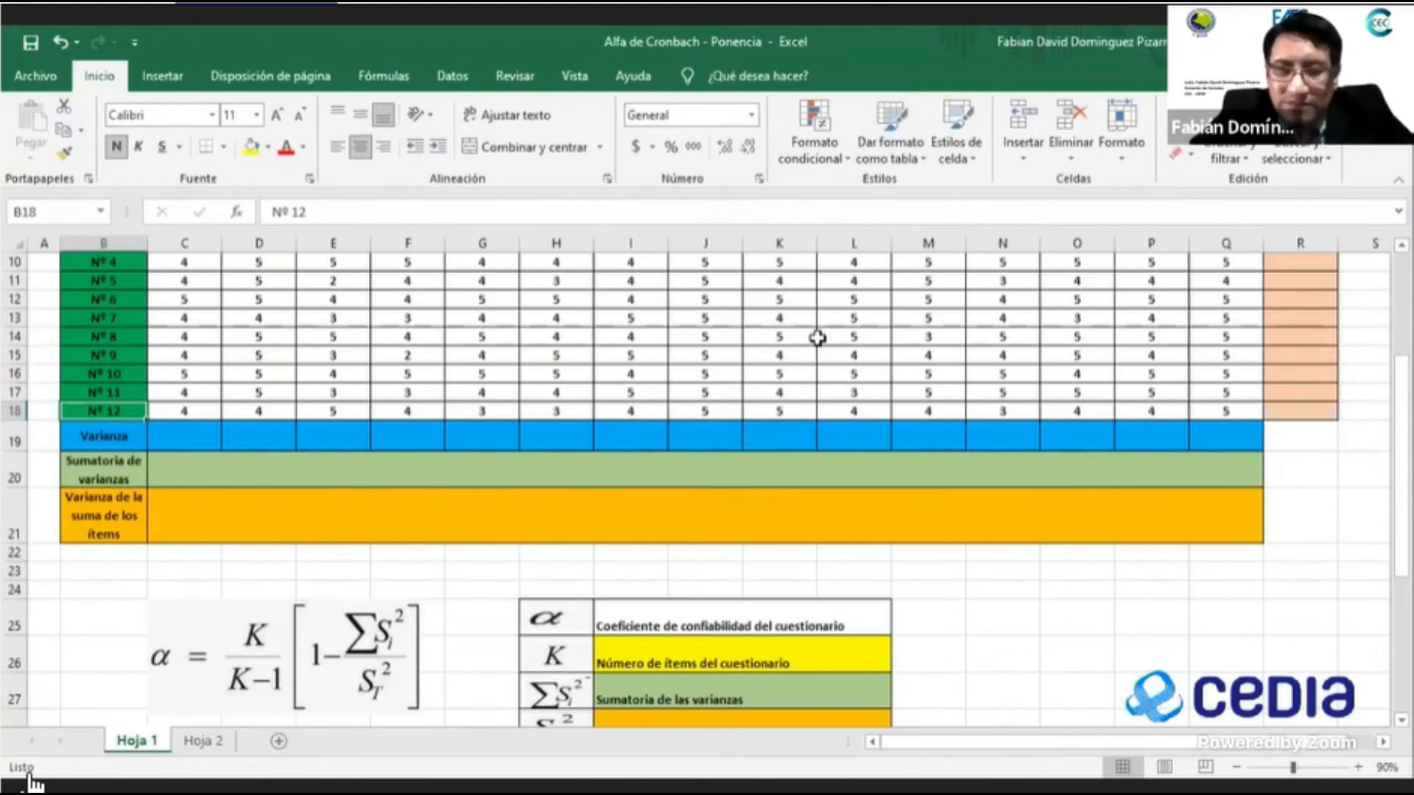
left_click_drag(1401, 428, 1401, 438)
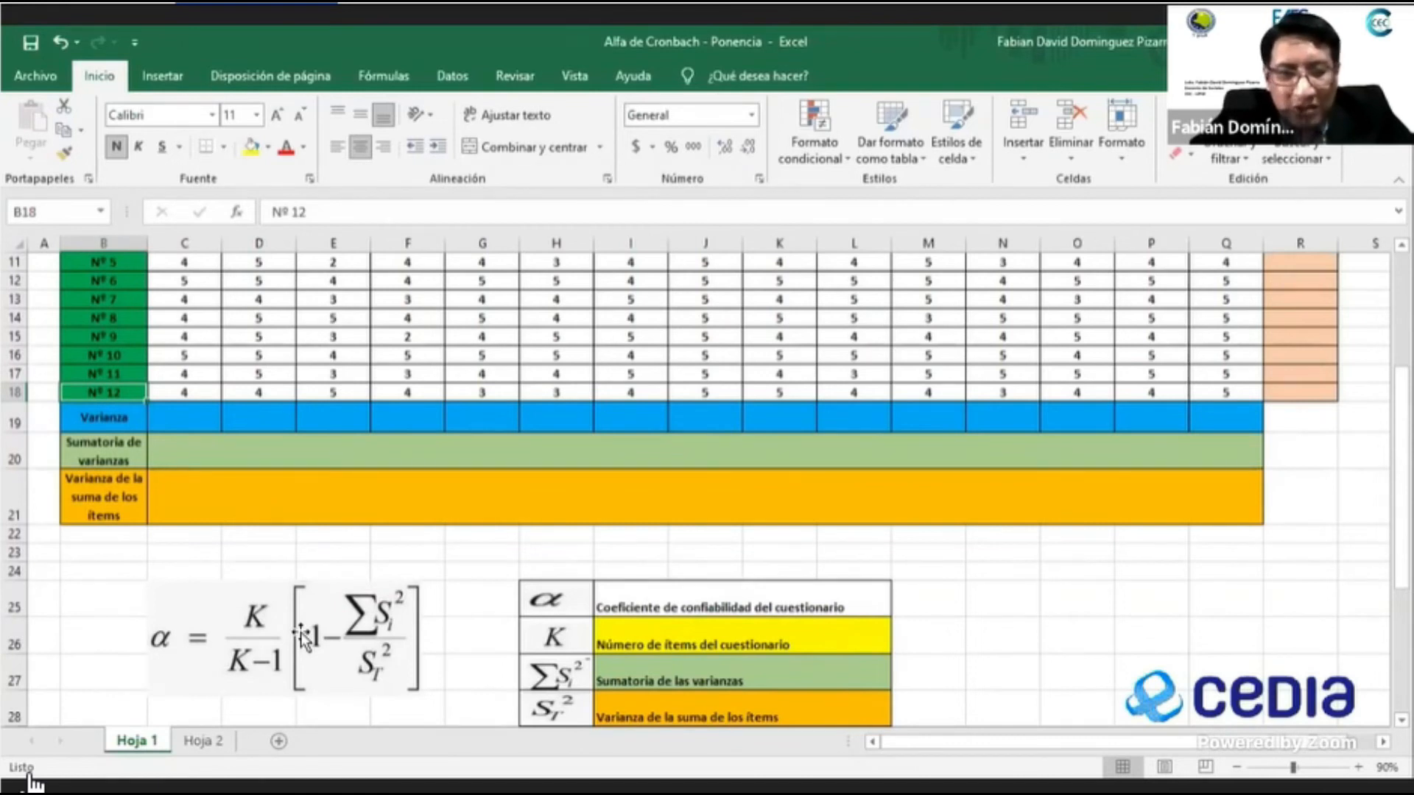
left_click(384, 611)
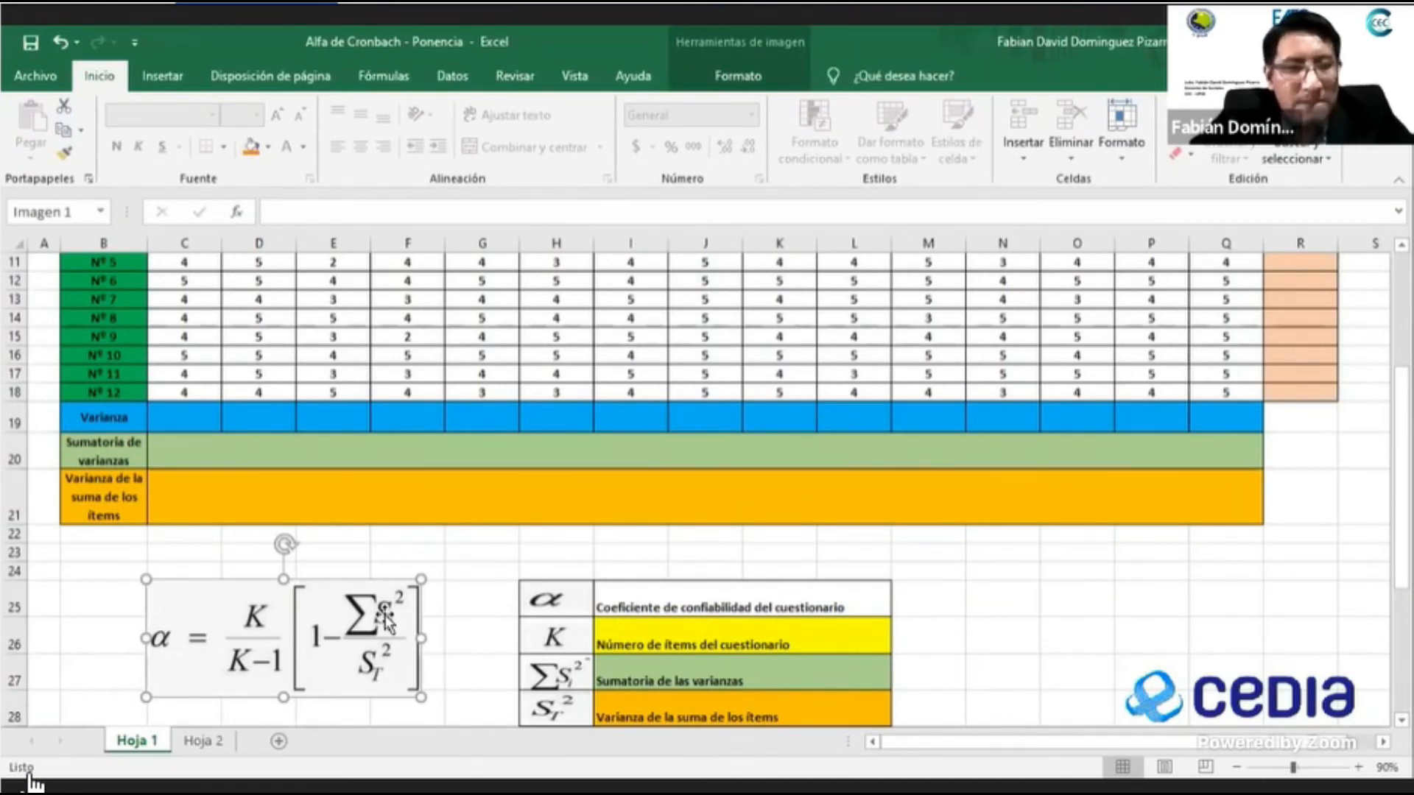
left_click_drag(1401, 564, 1402, 475)
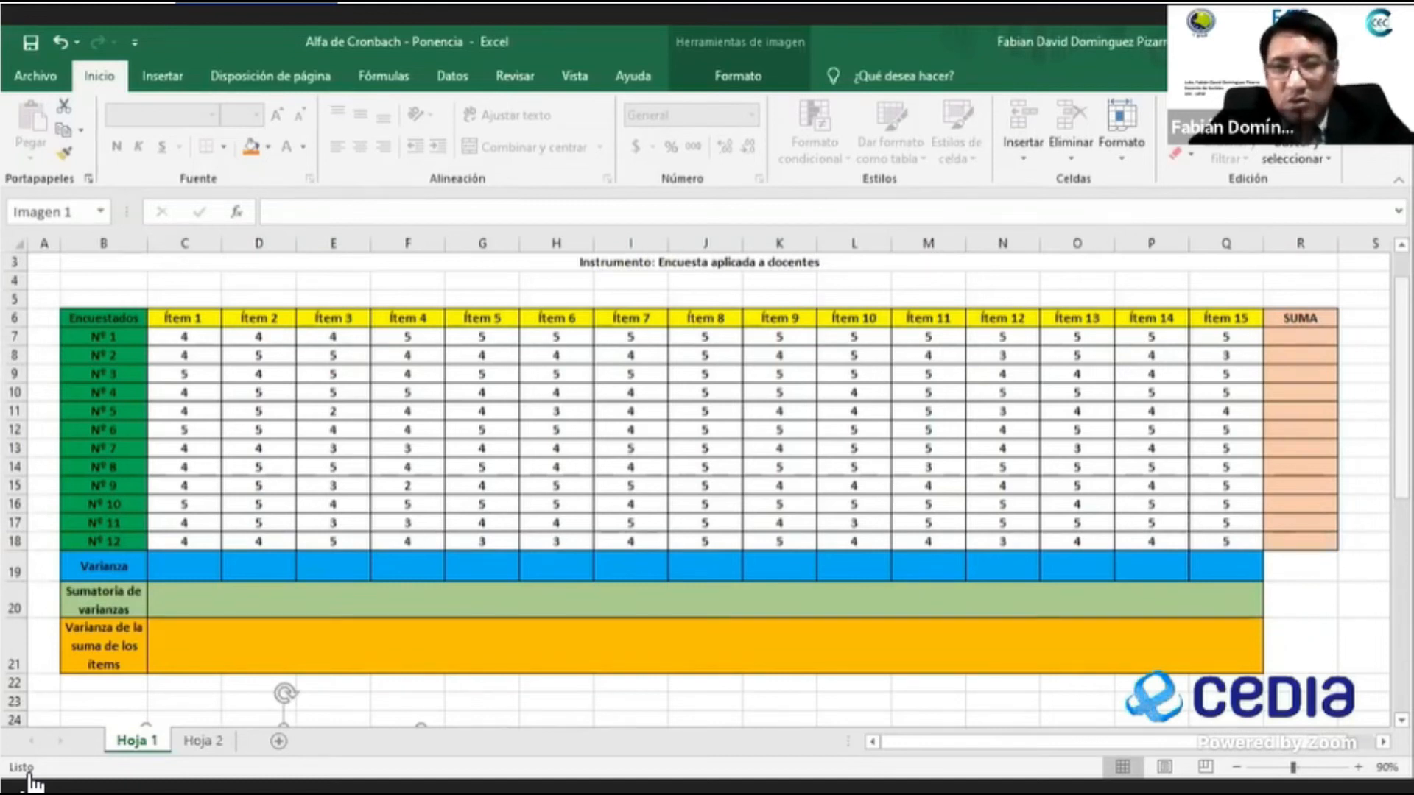
left_click_drag(1401, 492, 1401, 473)
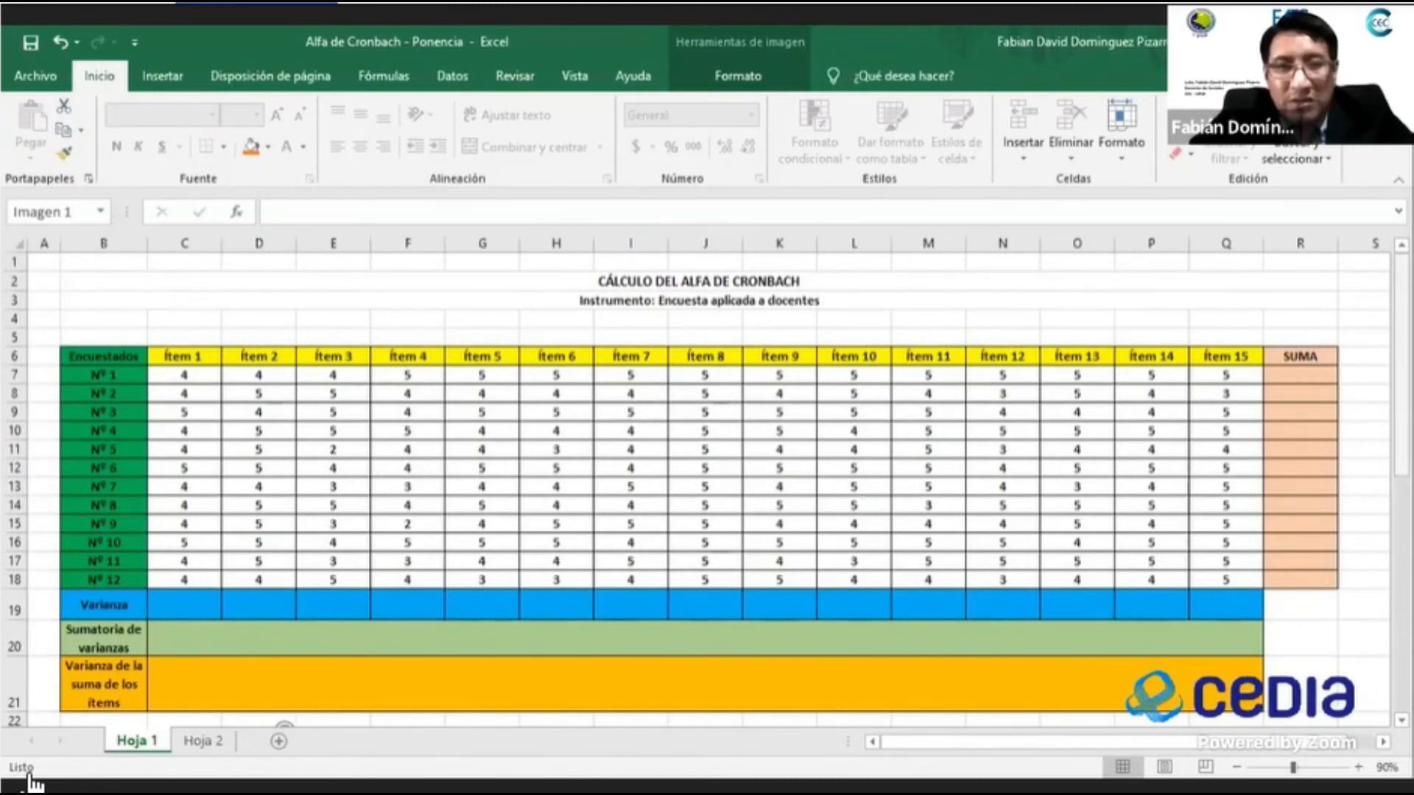
left_click_drag(1402, 353, 1401, 546)
scroll(1061, 581, "down", 2)
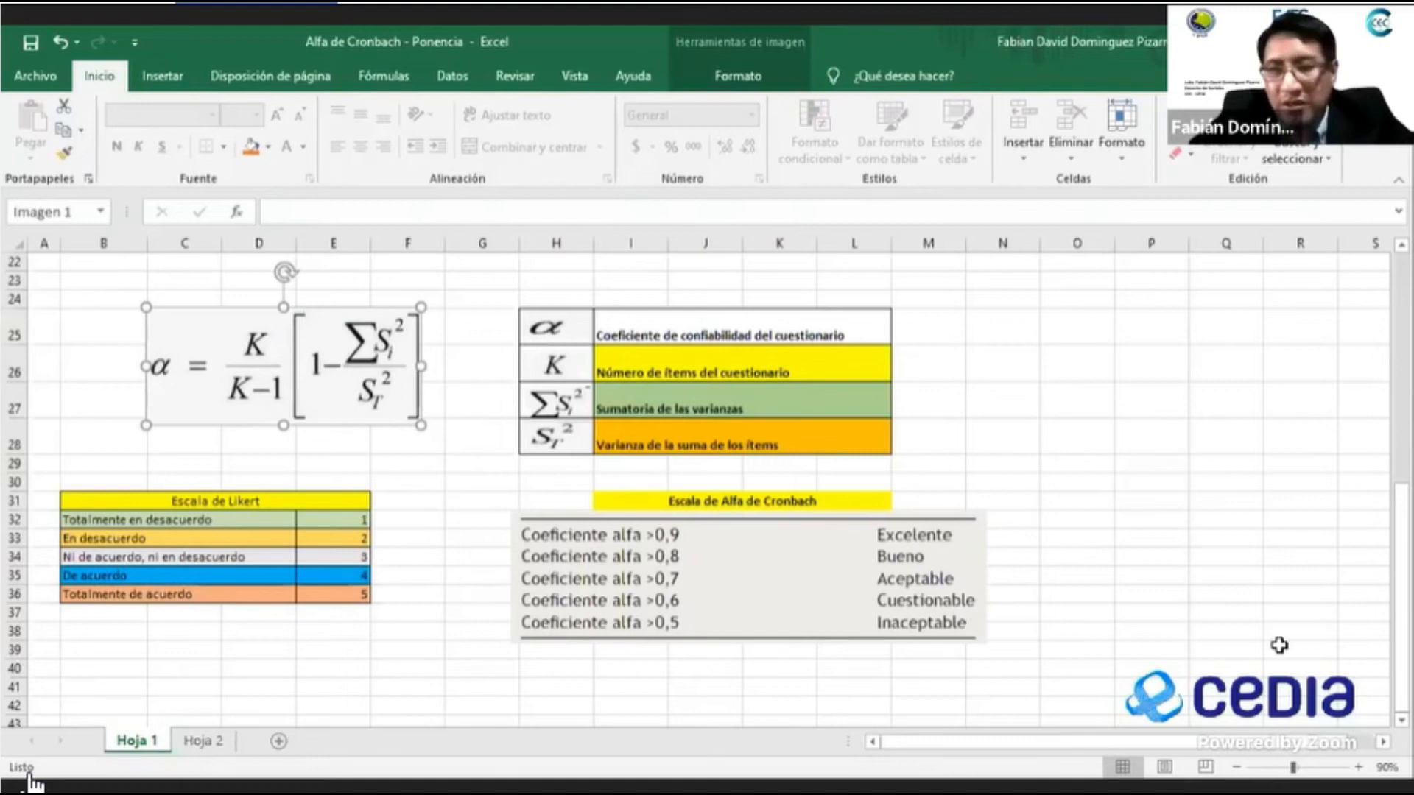
Total the item scores of respondent Nº 1 in R7 of the SUMA column with =SUMA(C7:Q7).
left_click_drag(1401, 653, 1402, 486)
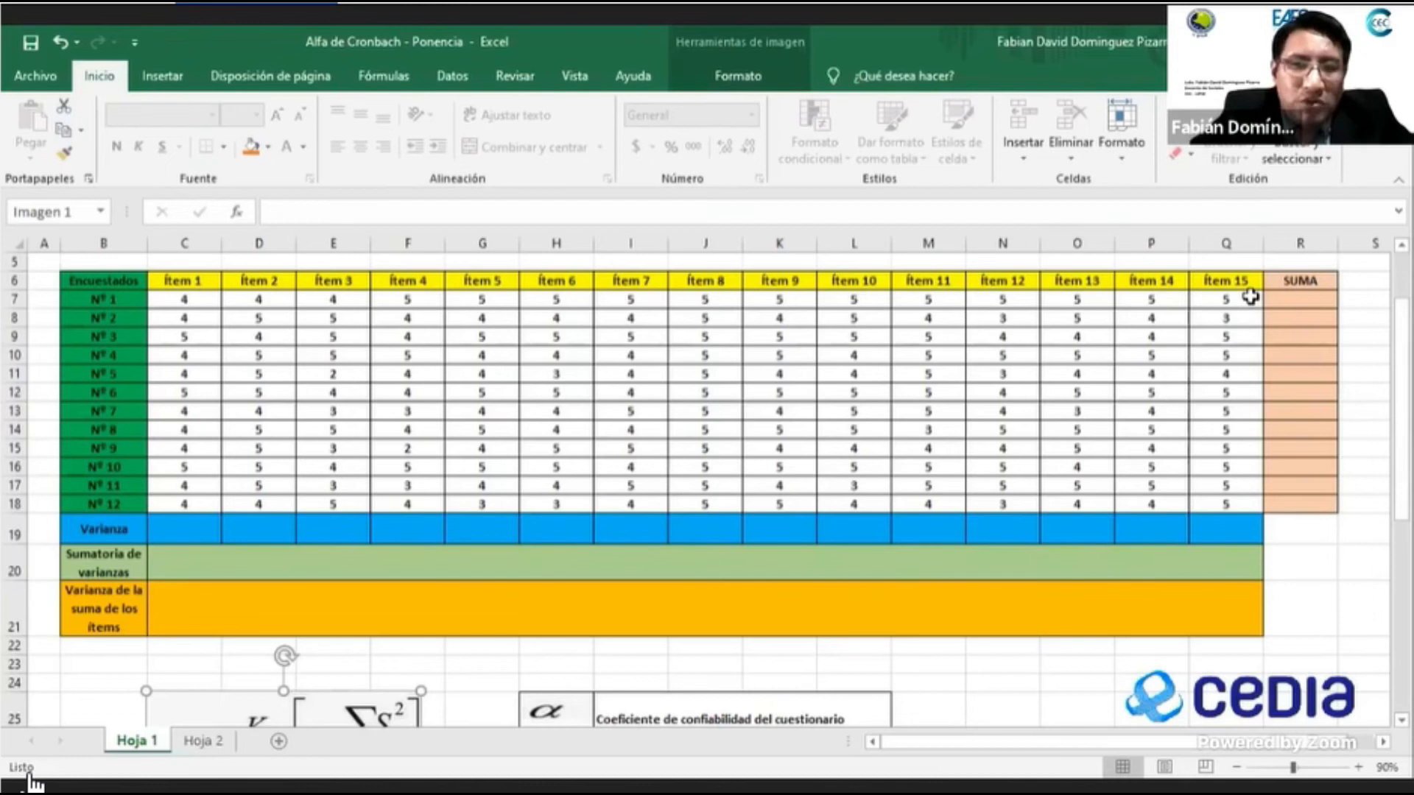
left_click(1293, 299)
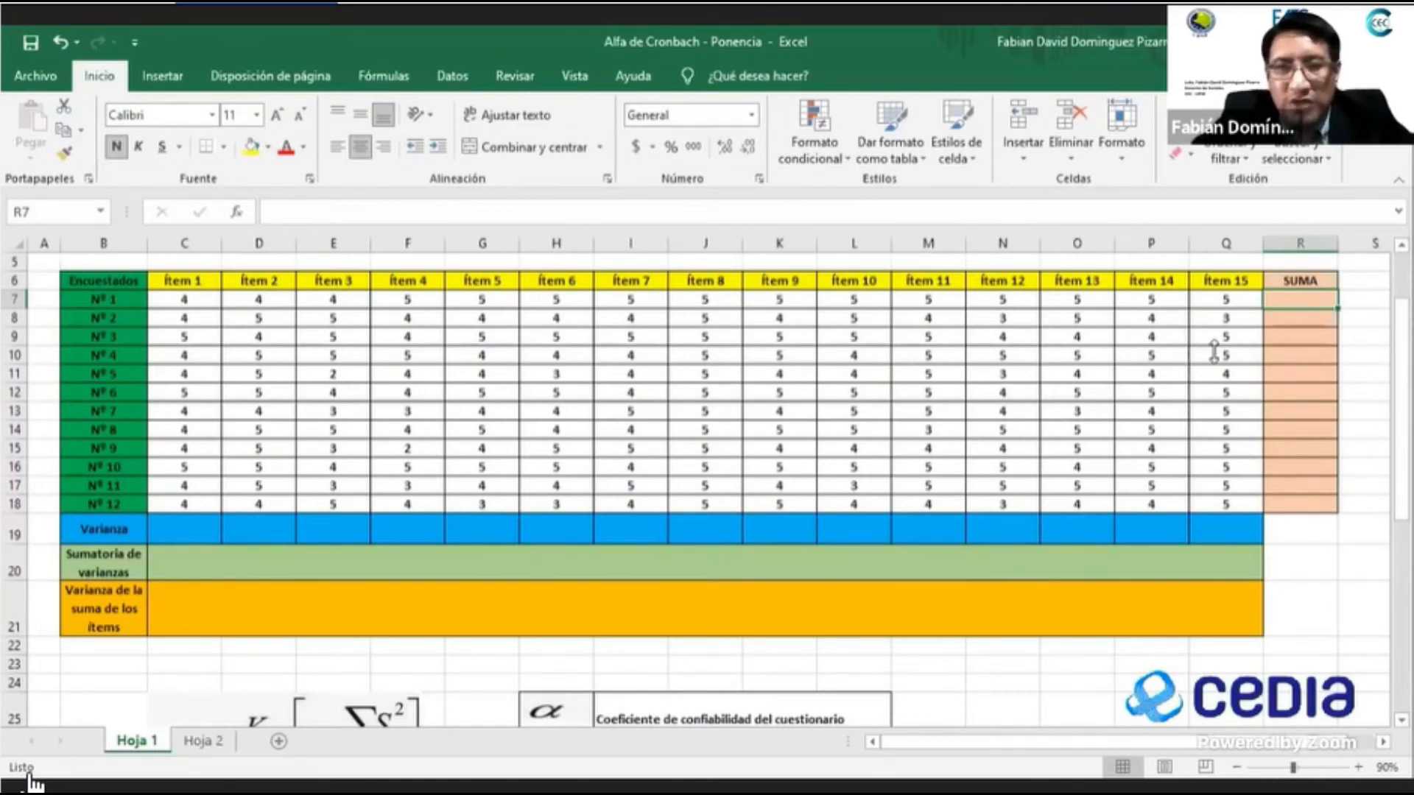
left_click(1079, 213)
type("=")
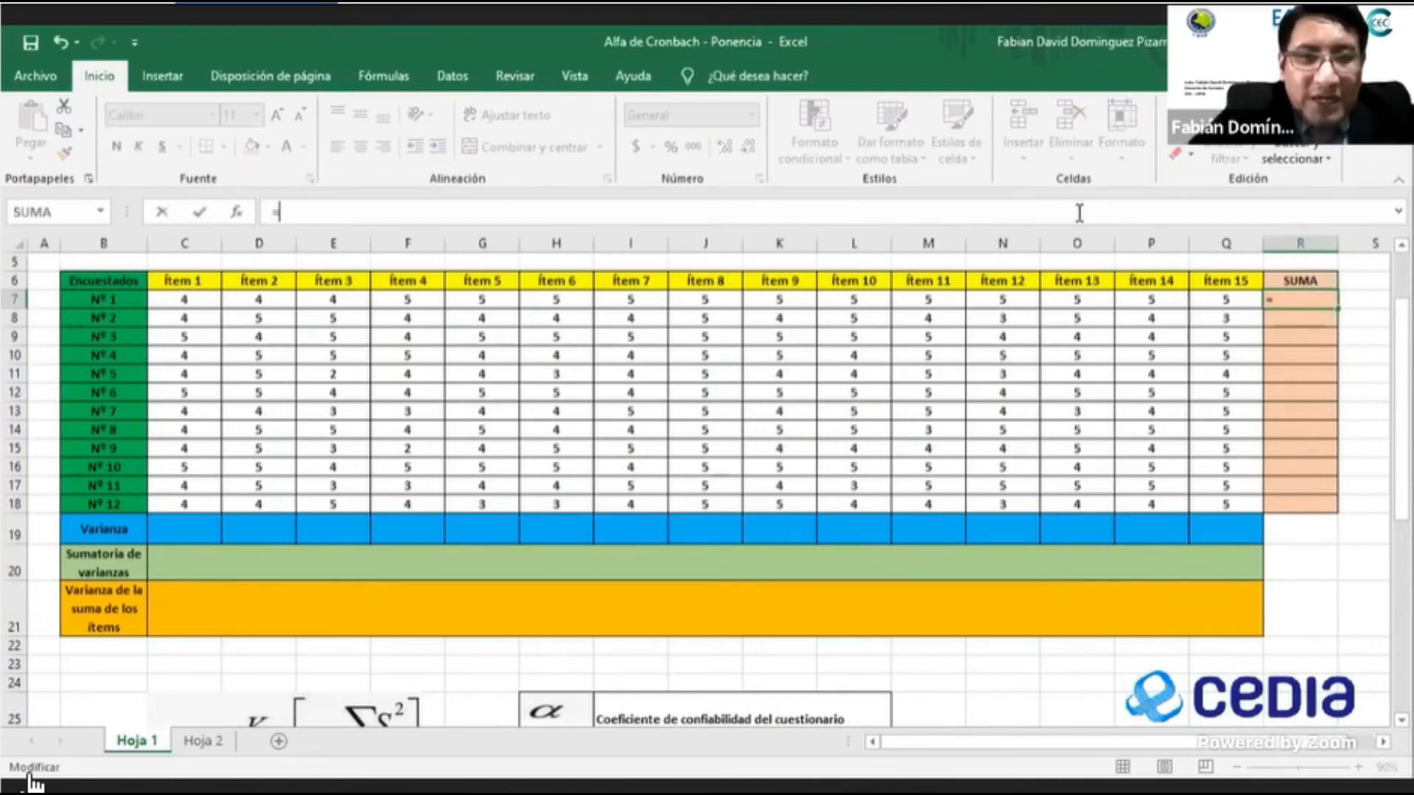
type("S")
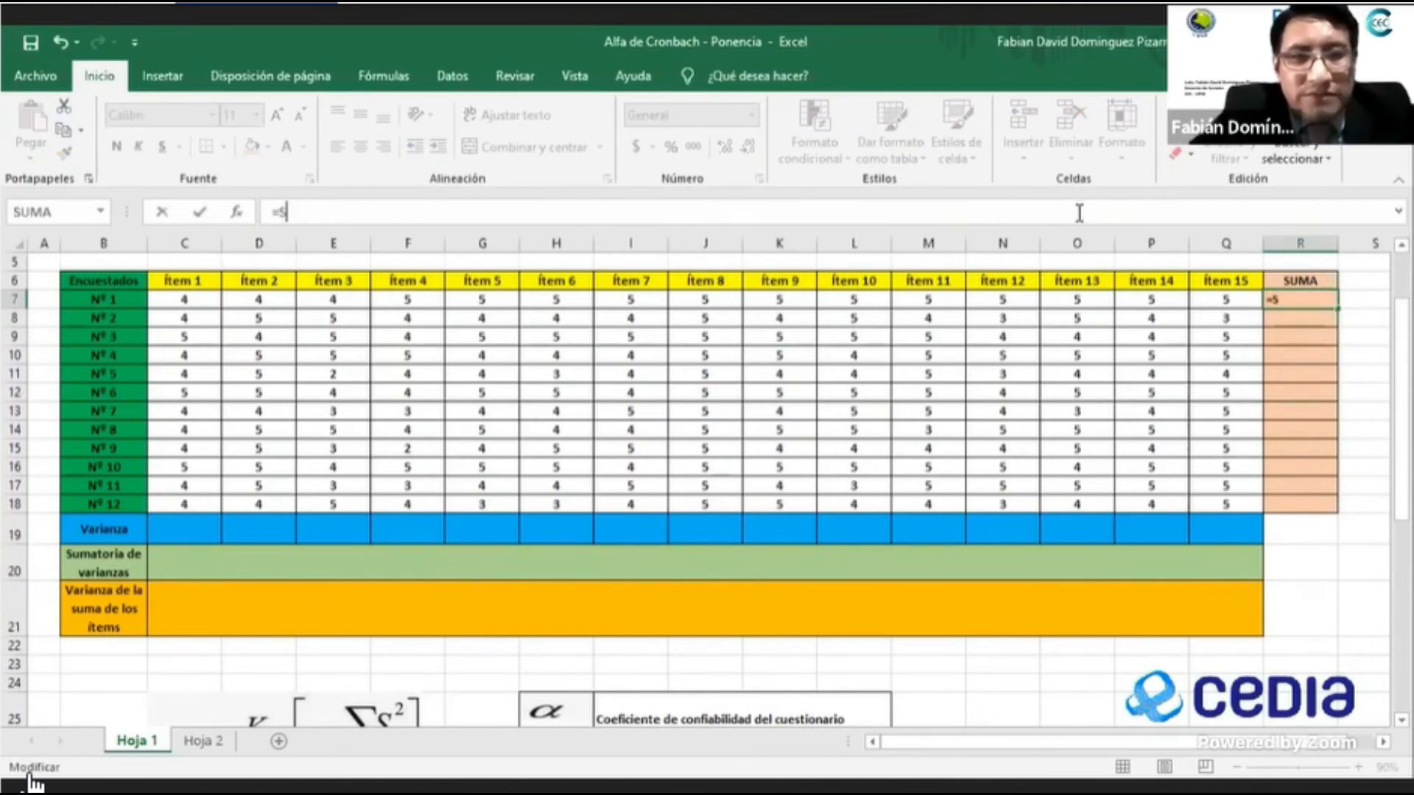
type("UMA(")
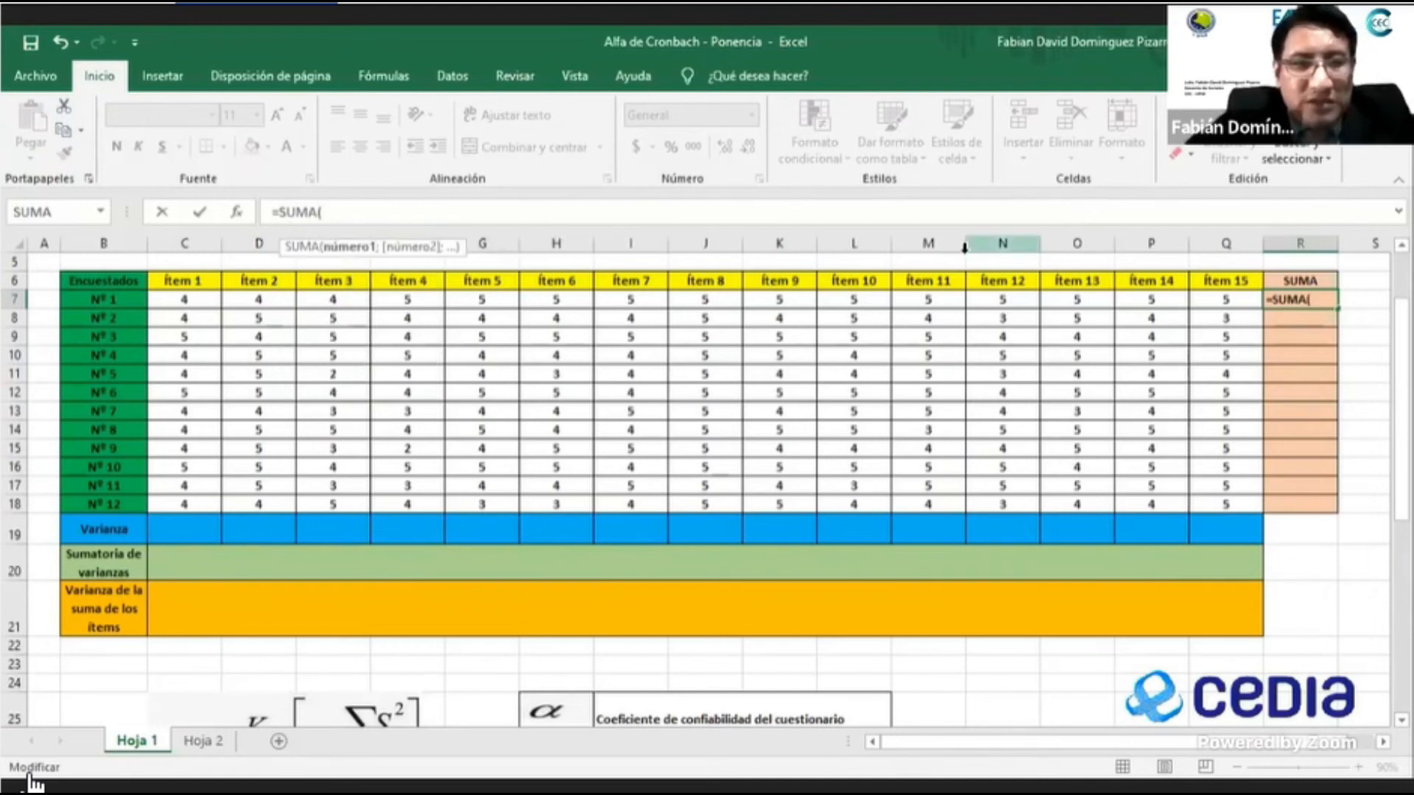
left_click(205, 299)
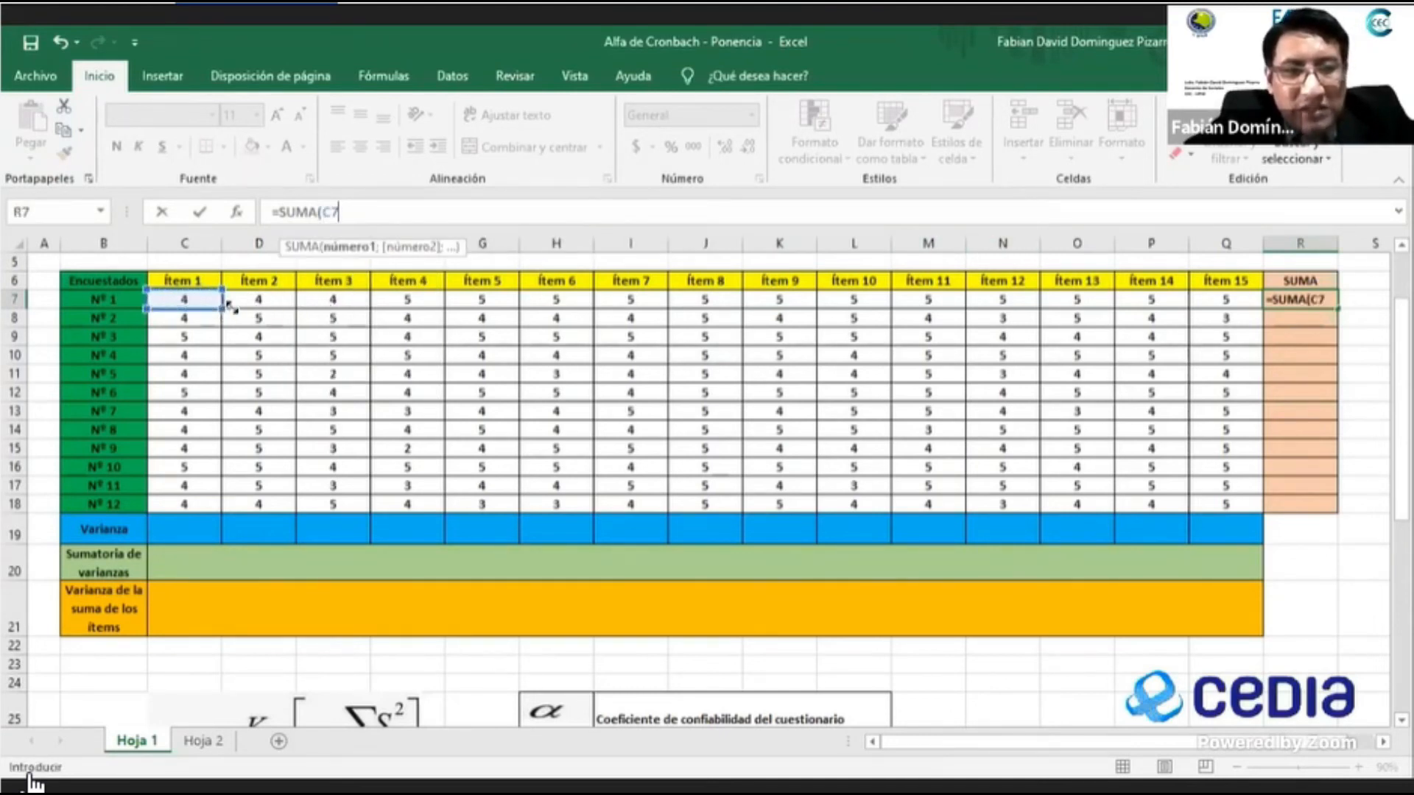
left_click_drag(188, 302, 283, 301)
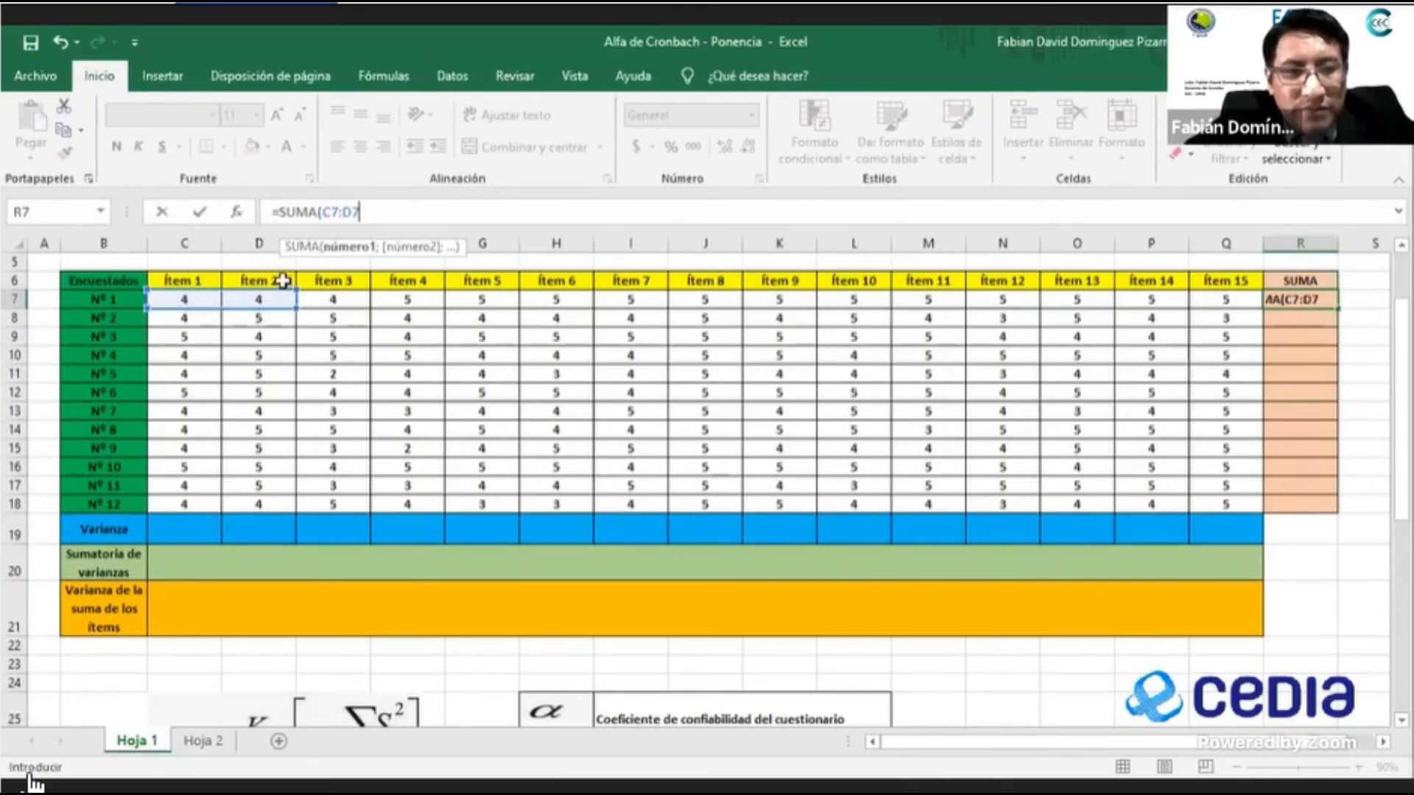
key("BackSpace")
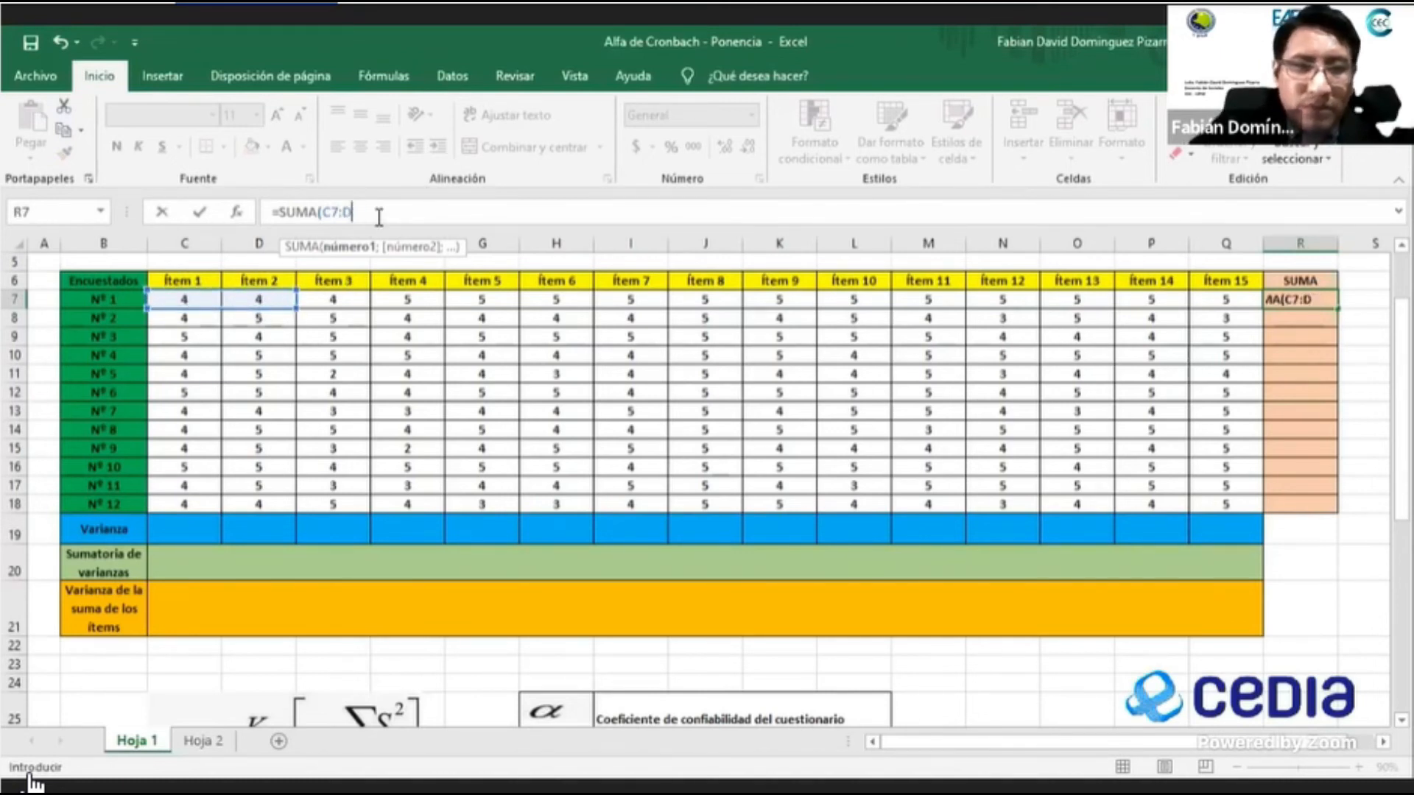
left_click(284, 329)
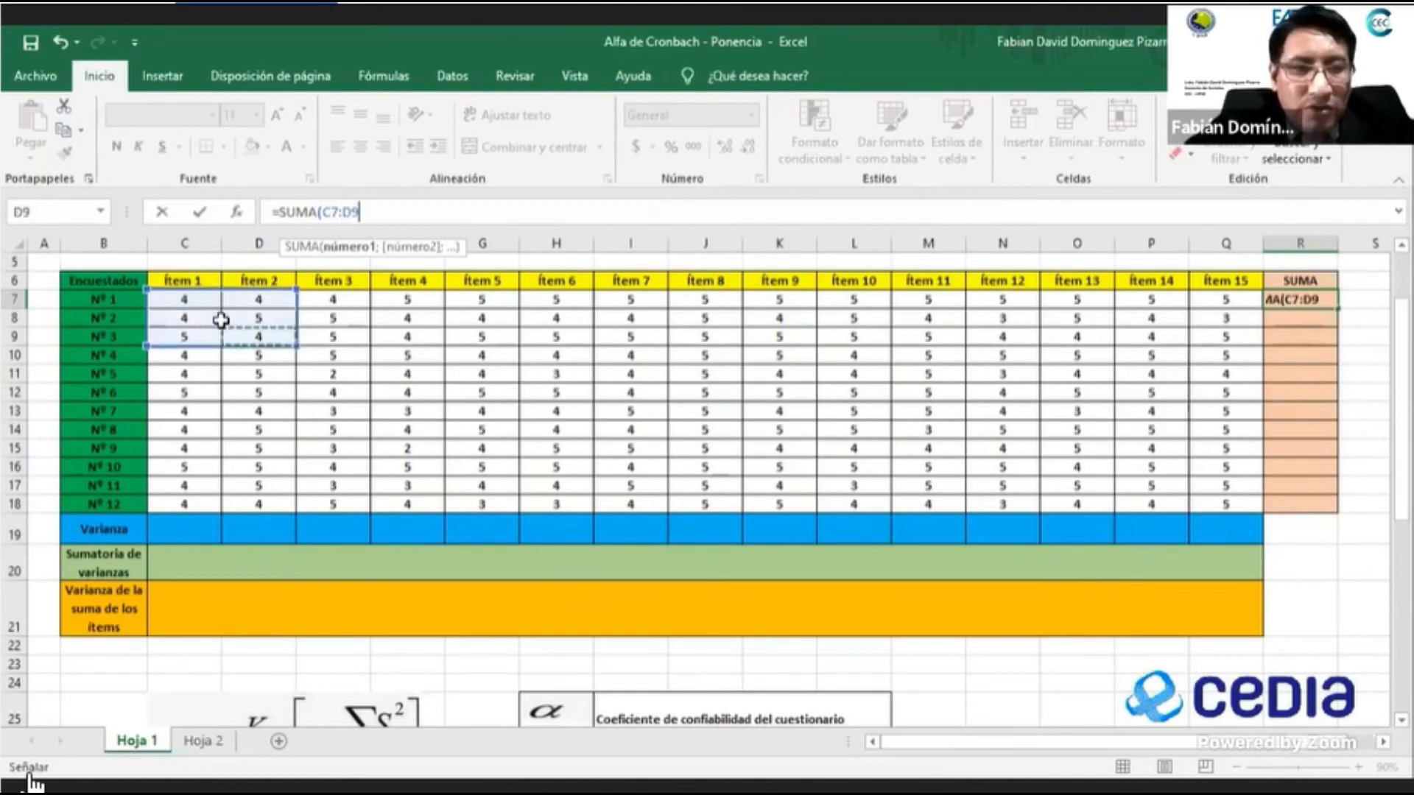
left_click(187, 301)
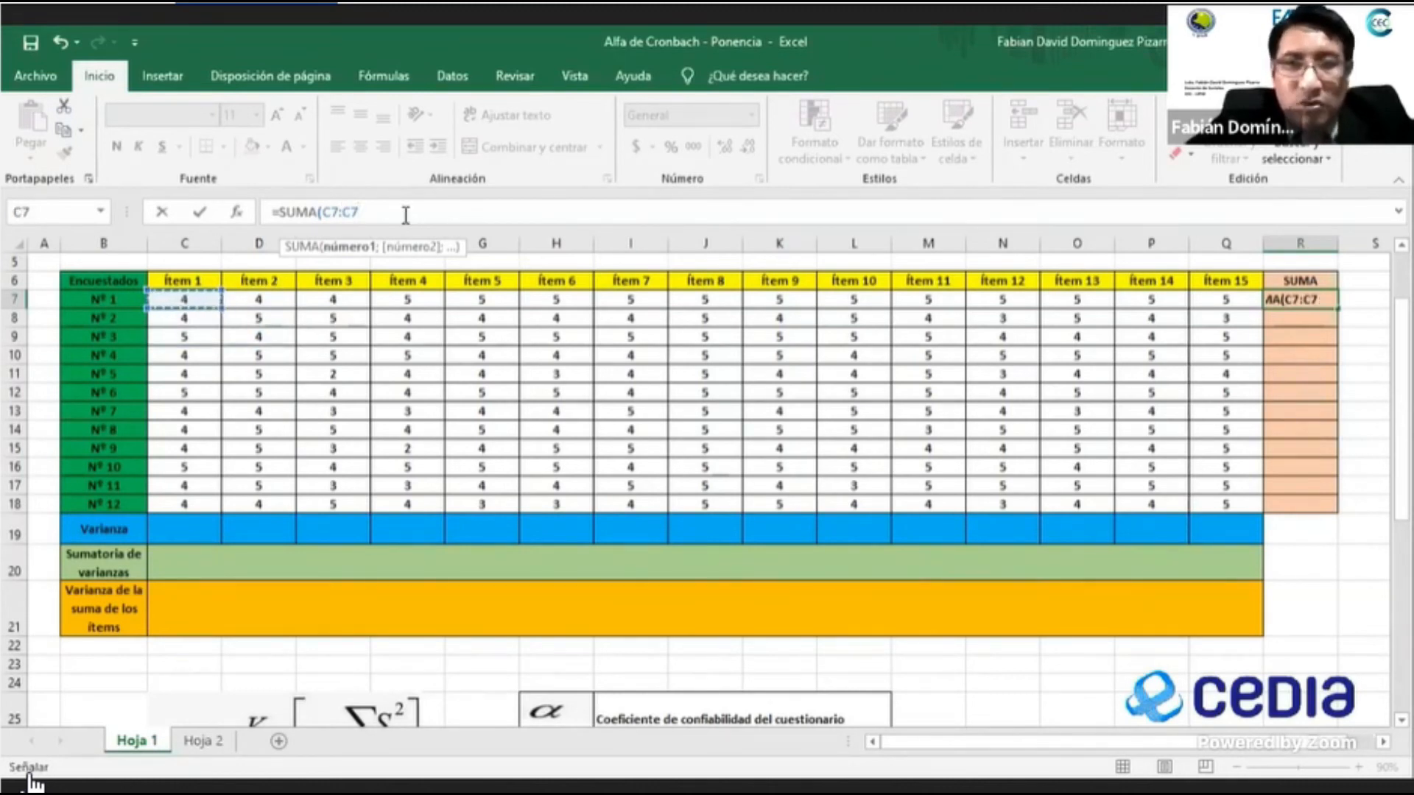
key("BackSpace")
key("BackSpace")
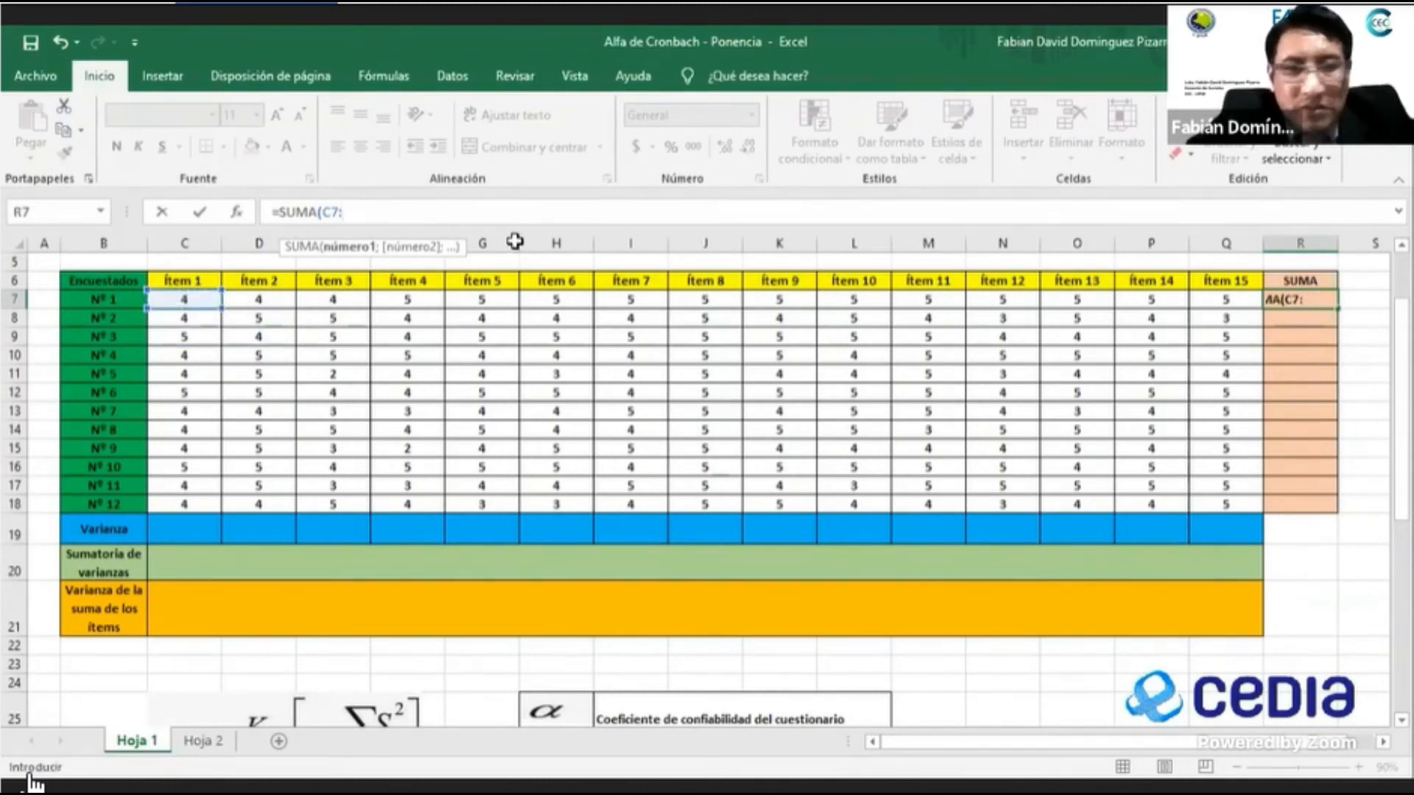
left_click(1199, 296)
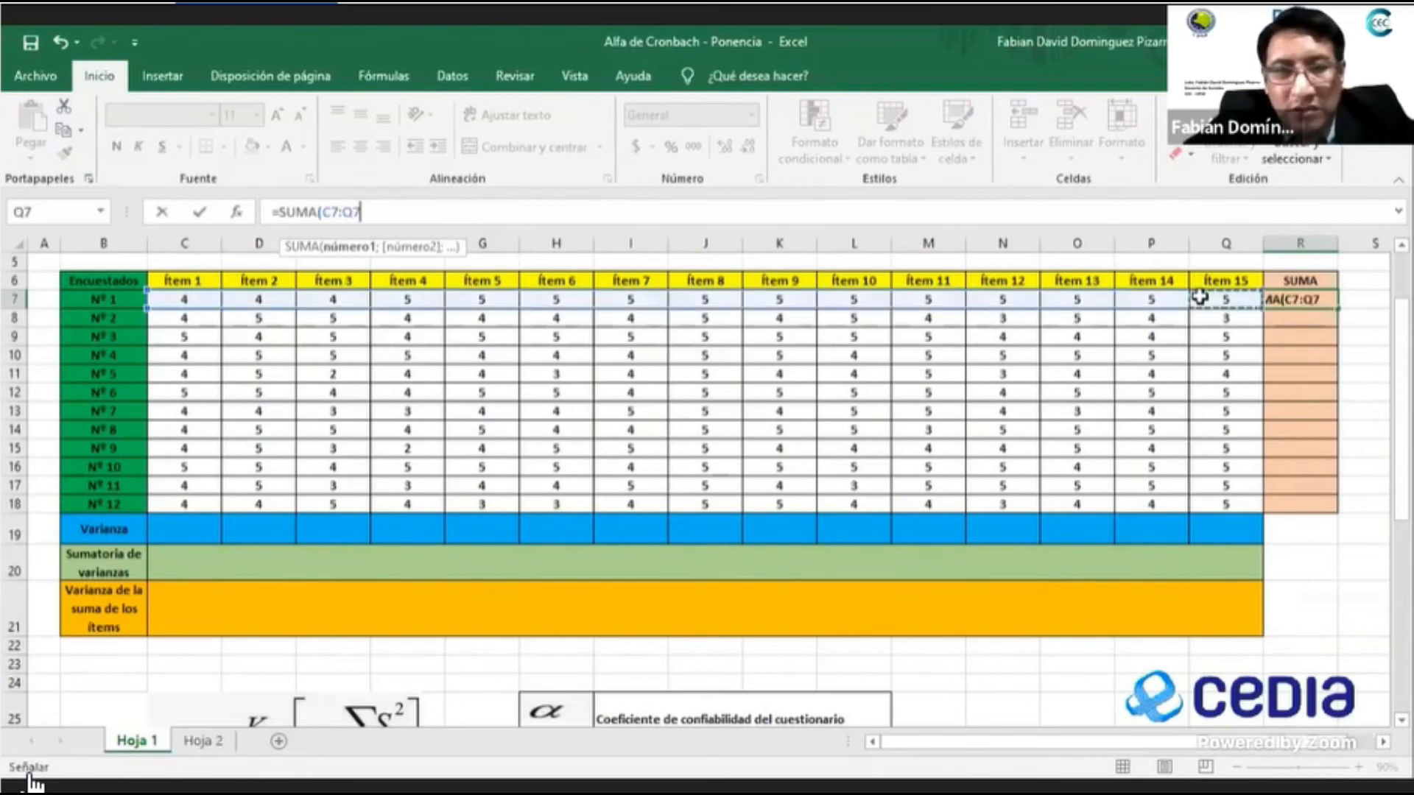
type(")")
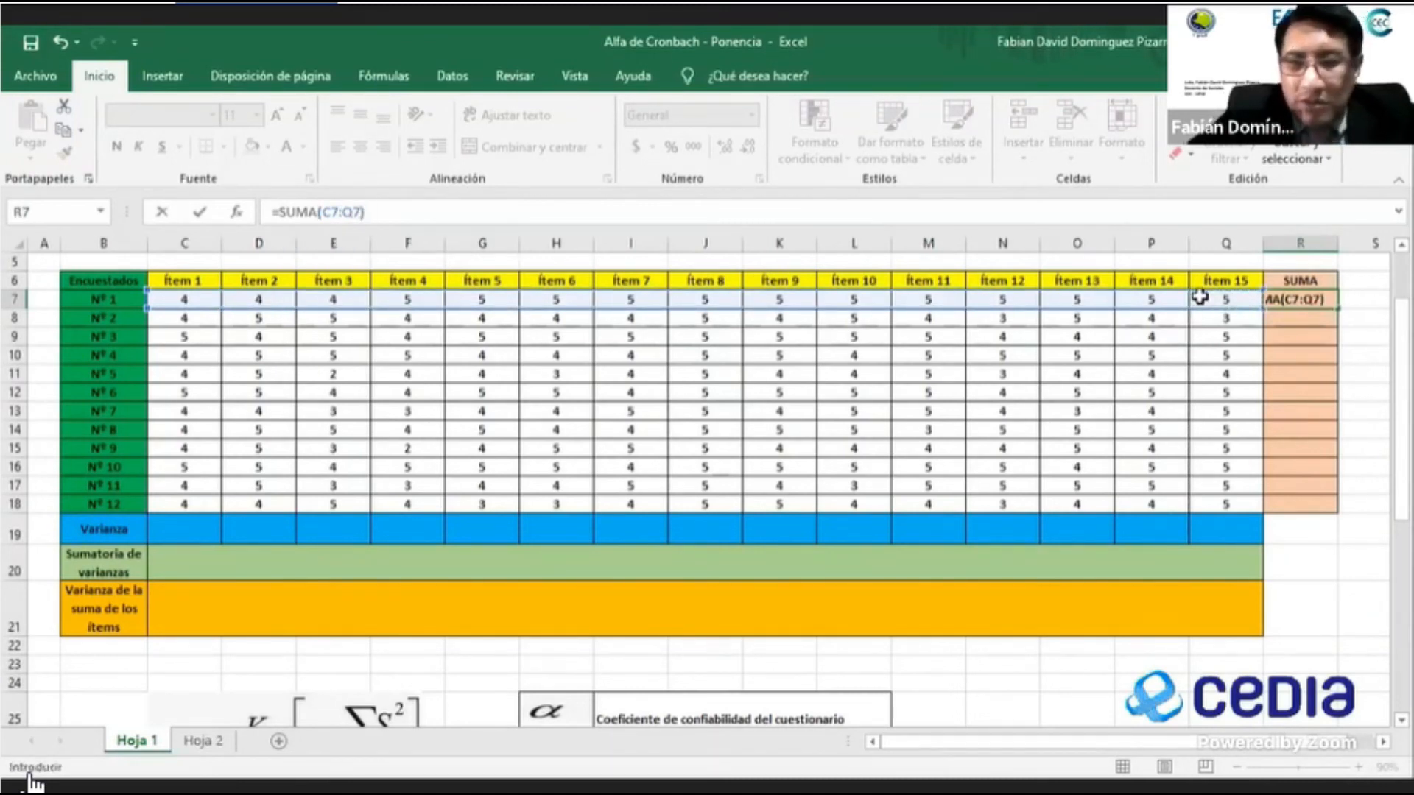
key("Return")
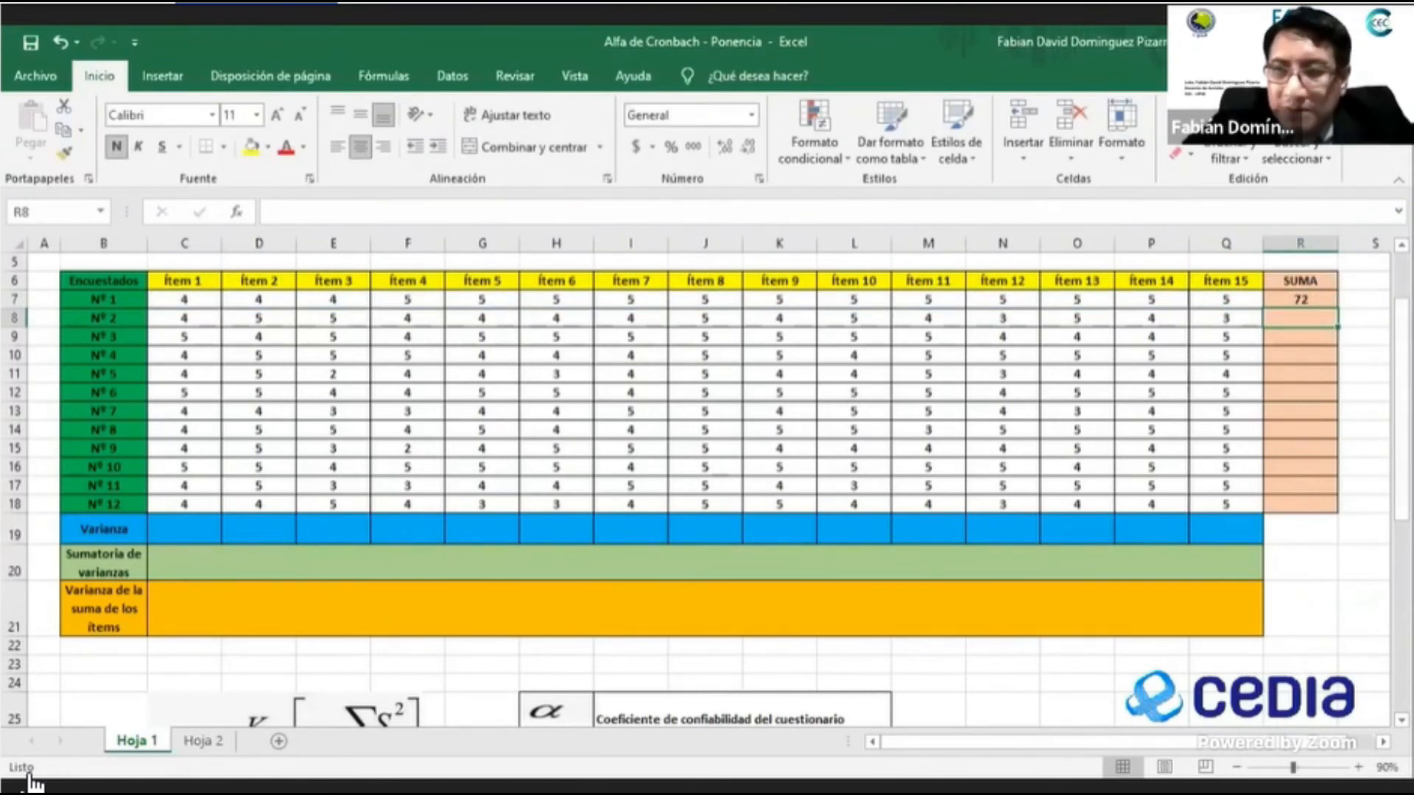
Copy the SUMA formula from R7 down to R18 for the remaining respondents.
left_click(1309, 299)
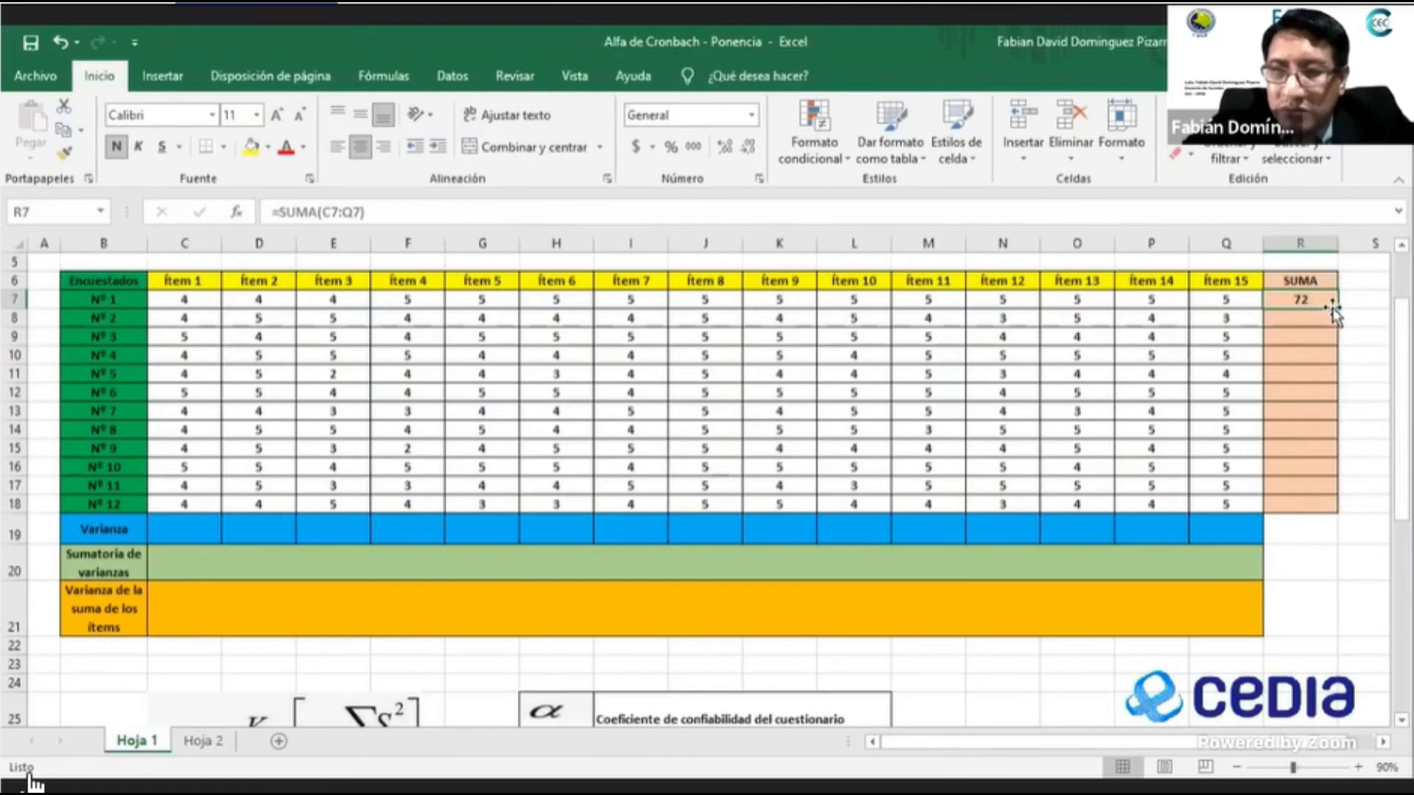
left_click_drag(1336, 308, 1326, 503)
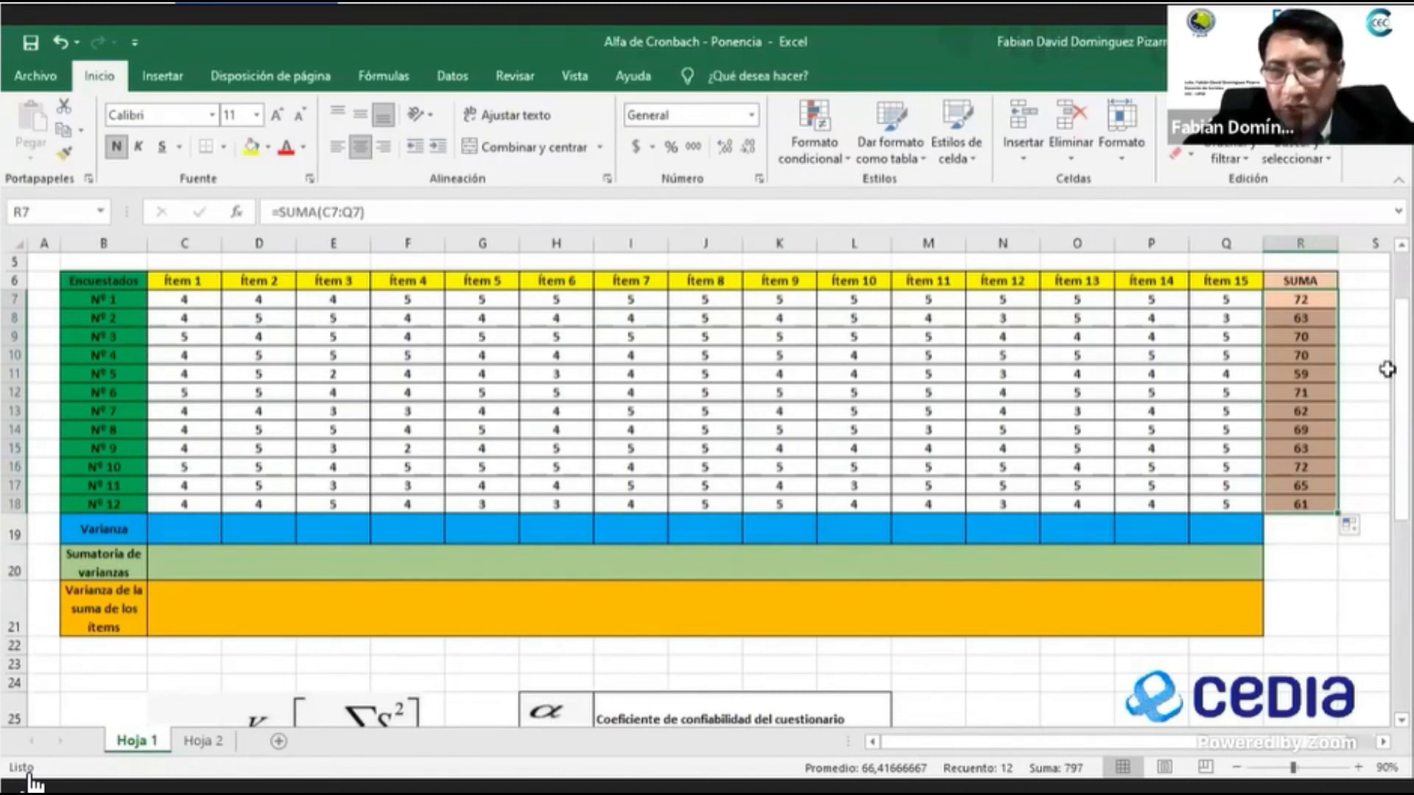
Calculate the Ítem 1 variance in C19 with =VAR.P(C7:C18) and copy the formula across to Q19.
left_click_drag(1401, 383, 1402, 374)
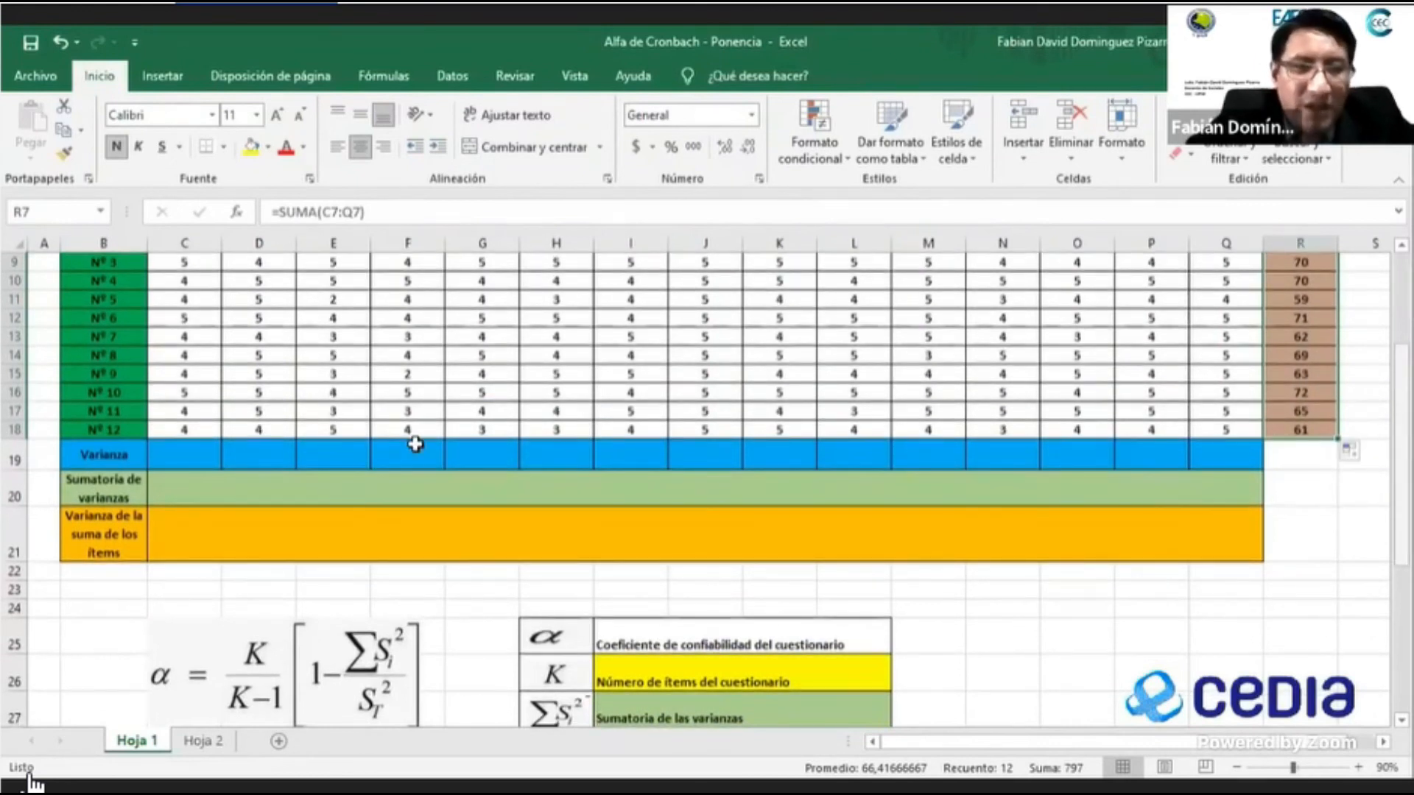
left_click(201, 461)
type("=VAR.P(")
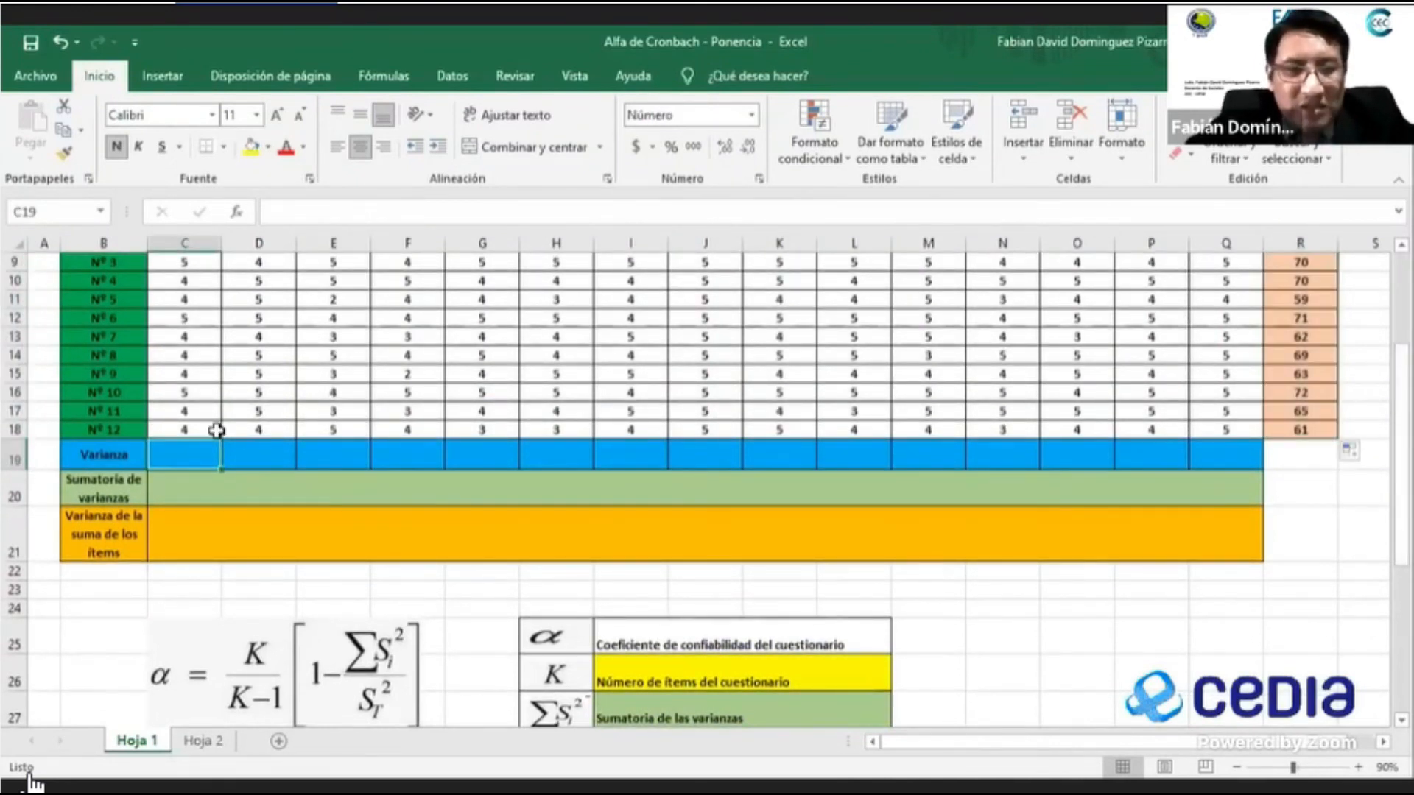
scroll(194, 299, "up", 2)
left_click(194, 298)
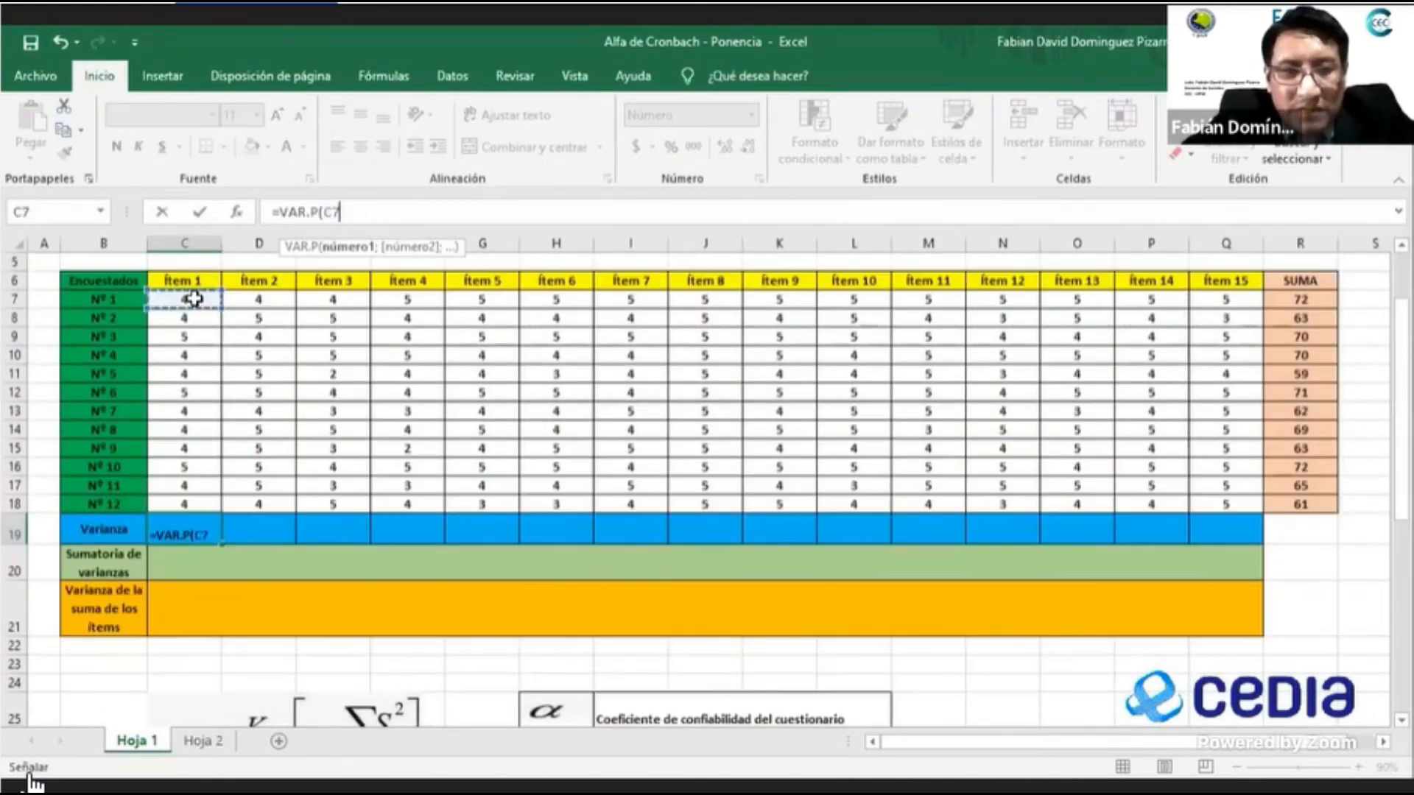
left_click(201, 499, "shift")
type(")")
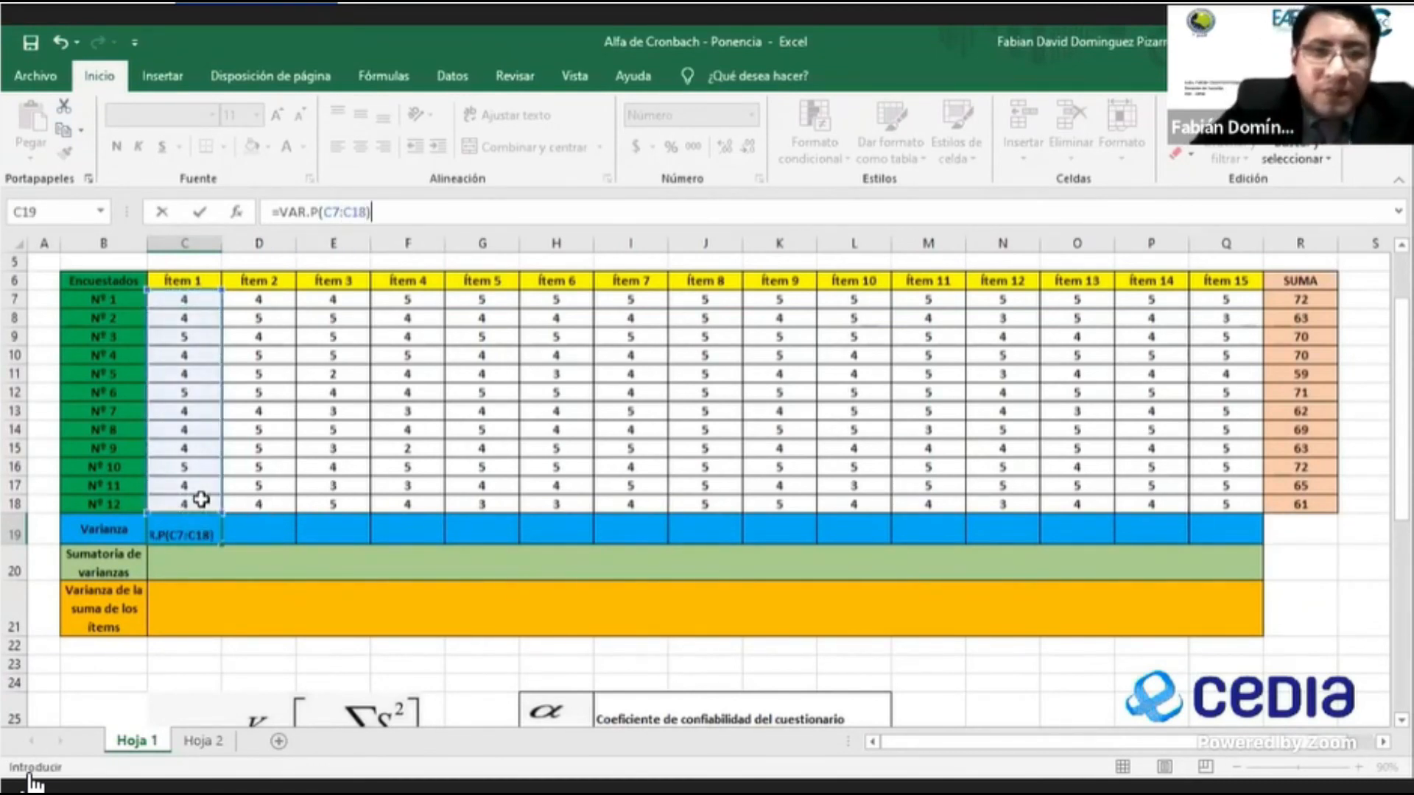
key("Return")
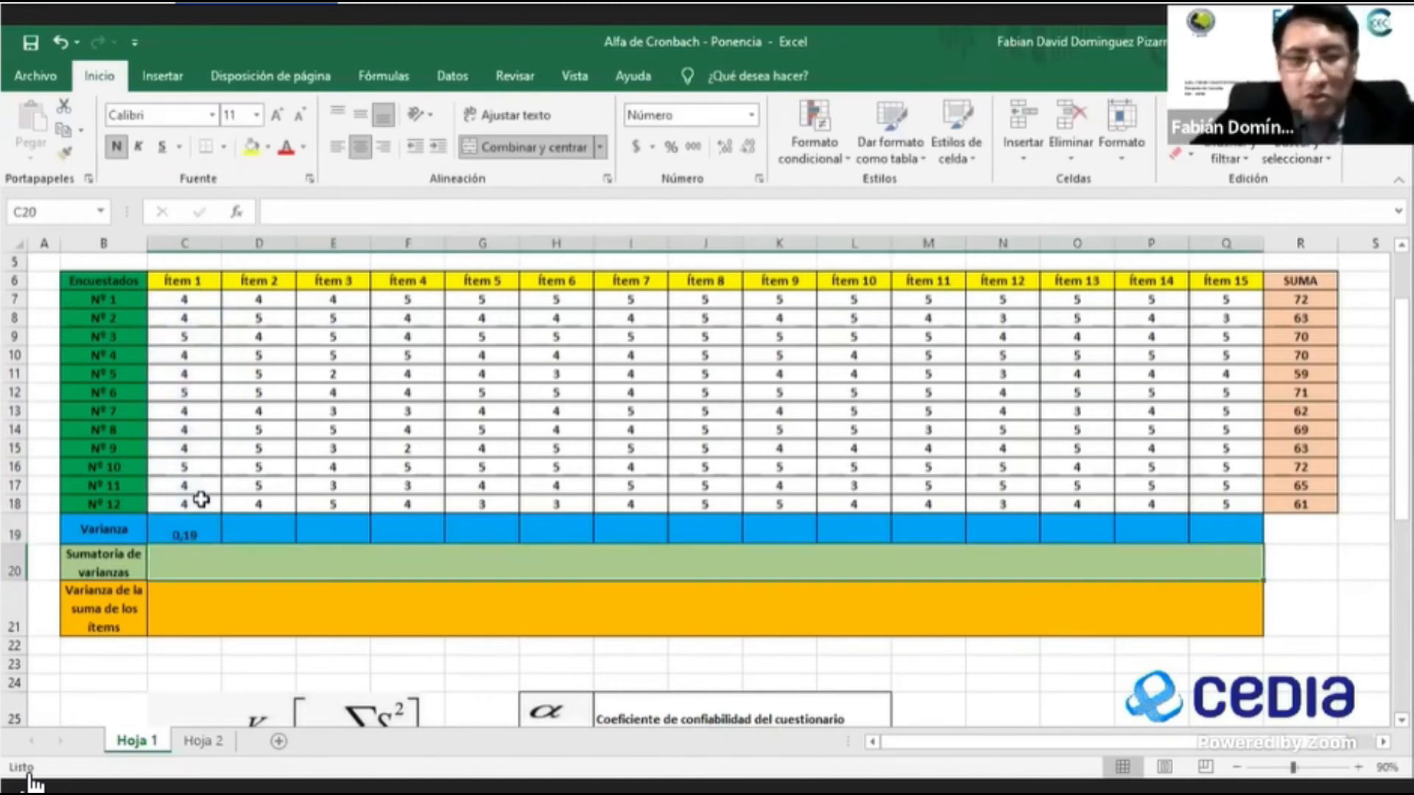
left_click(184, 536)
left_click_drag(221, 545, 1246, 521)
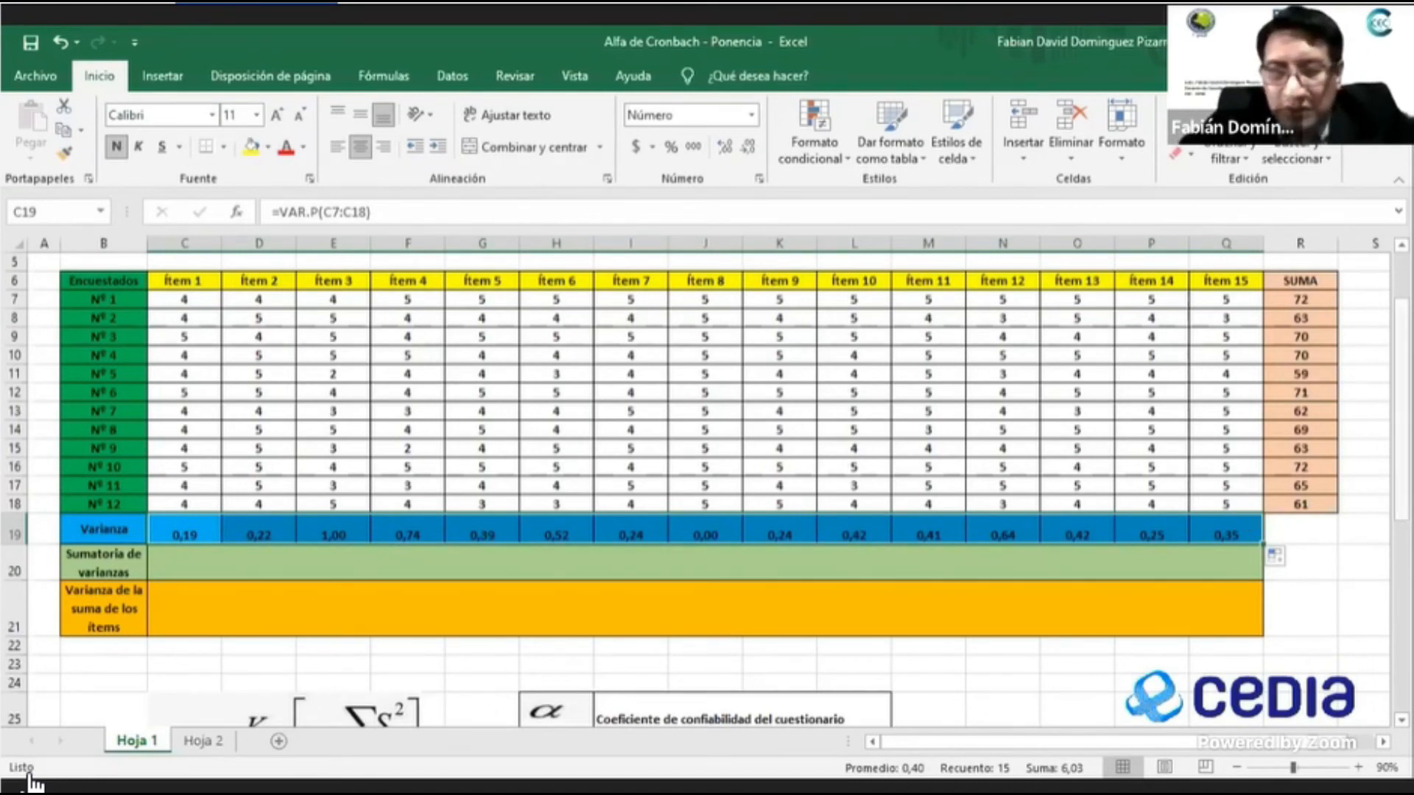
Add up the item variances in the Sumatoria de varianzas cell C20 with =SUMA(C19:Q19).
scroll(700, 442, "down", 1)
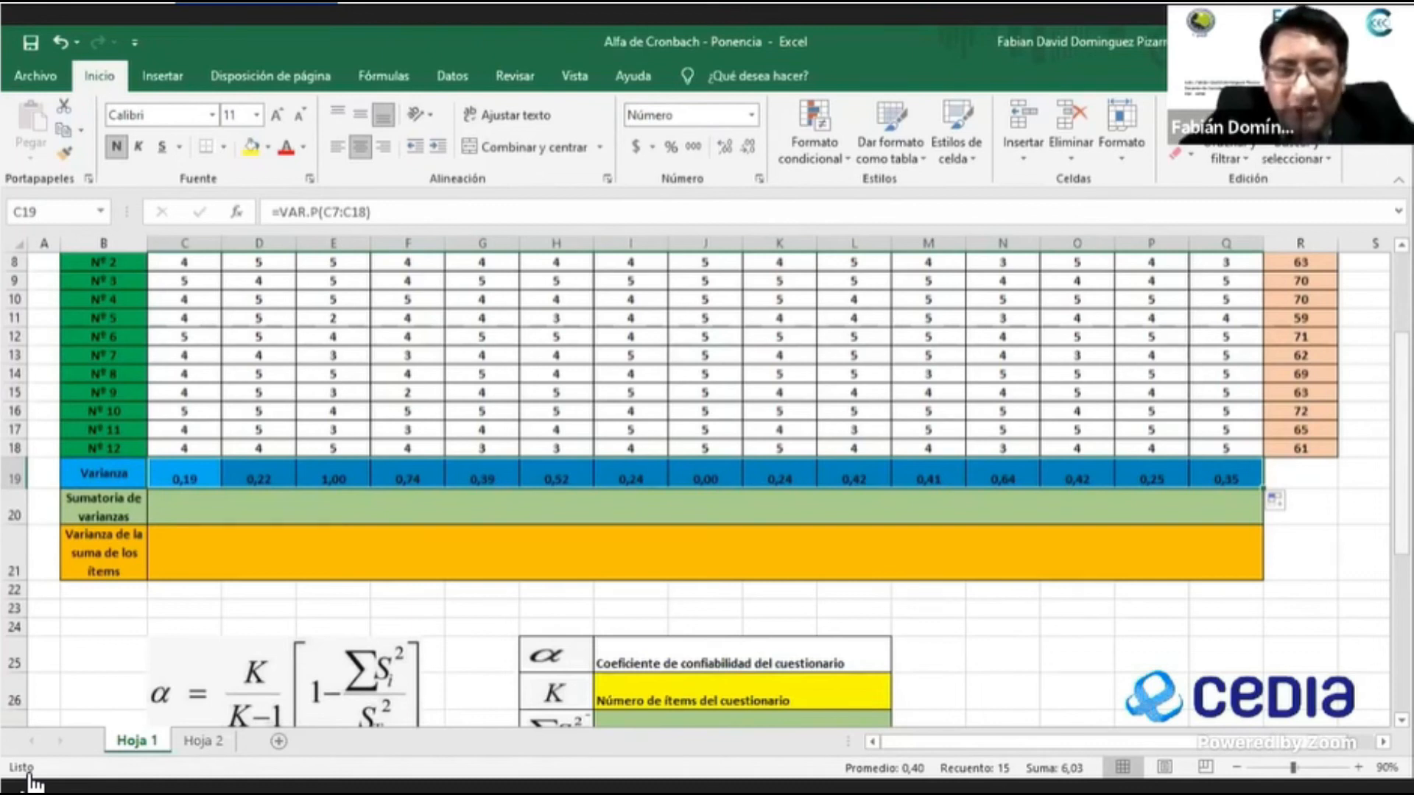
left_click(282, 508)
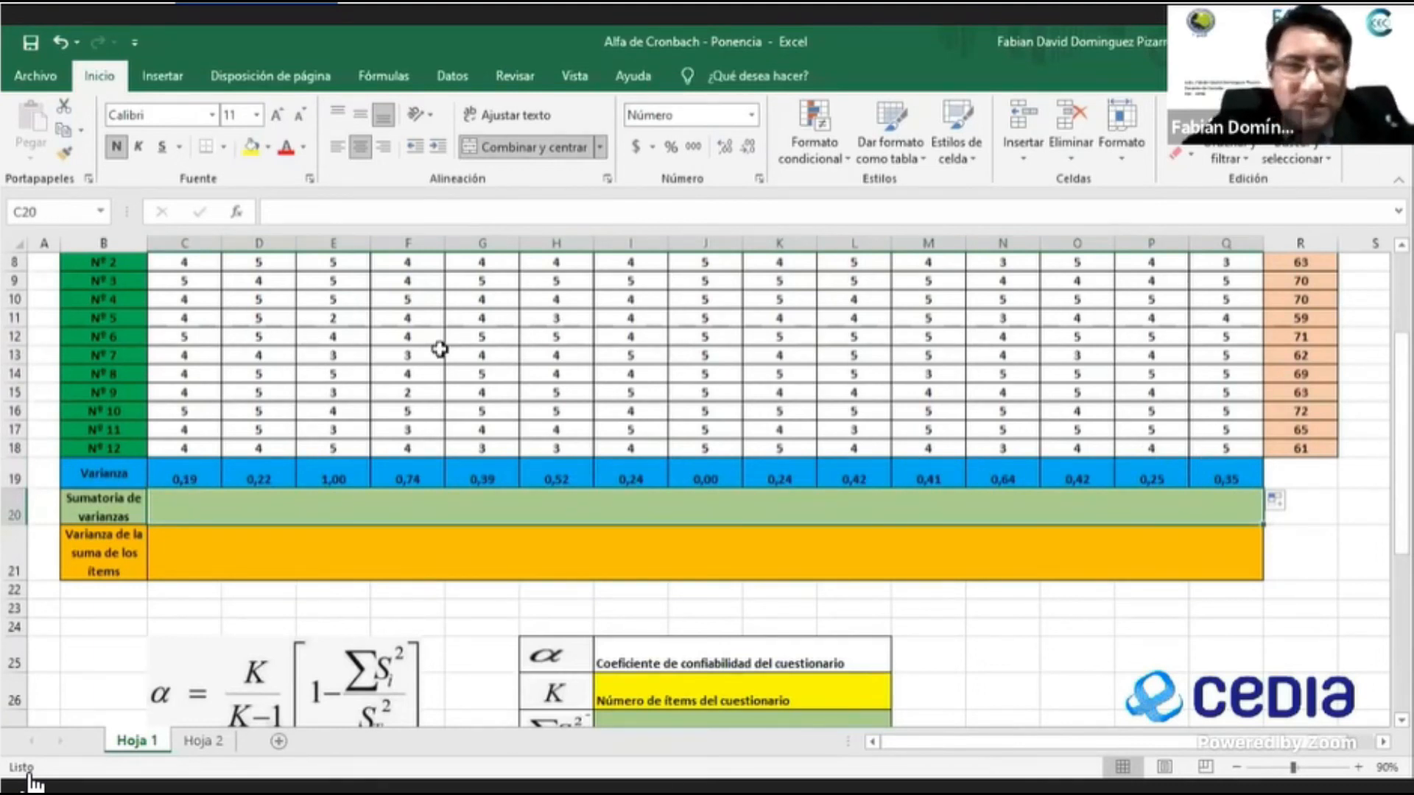
left_click(359, 213)
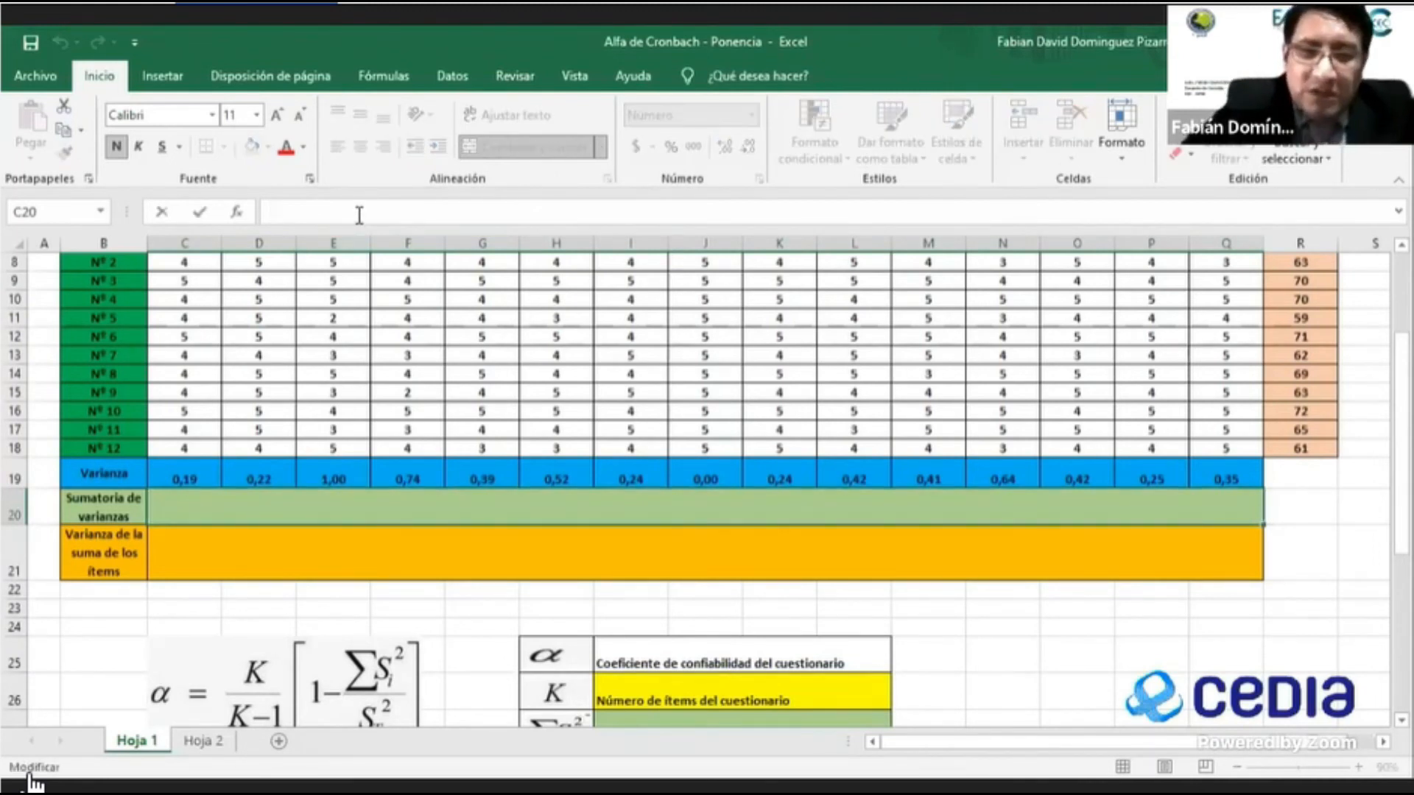
type("=")
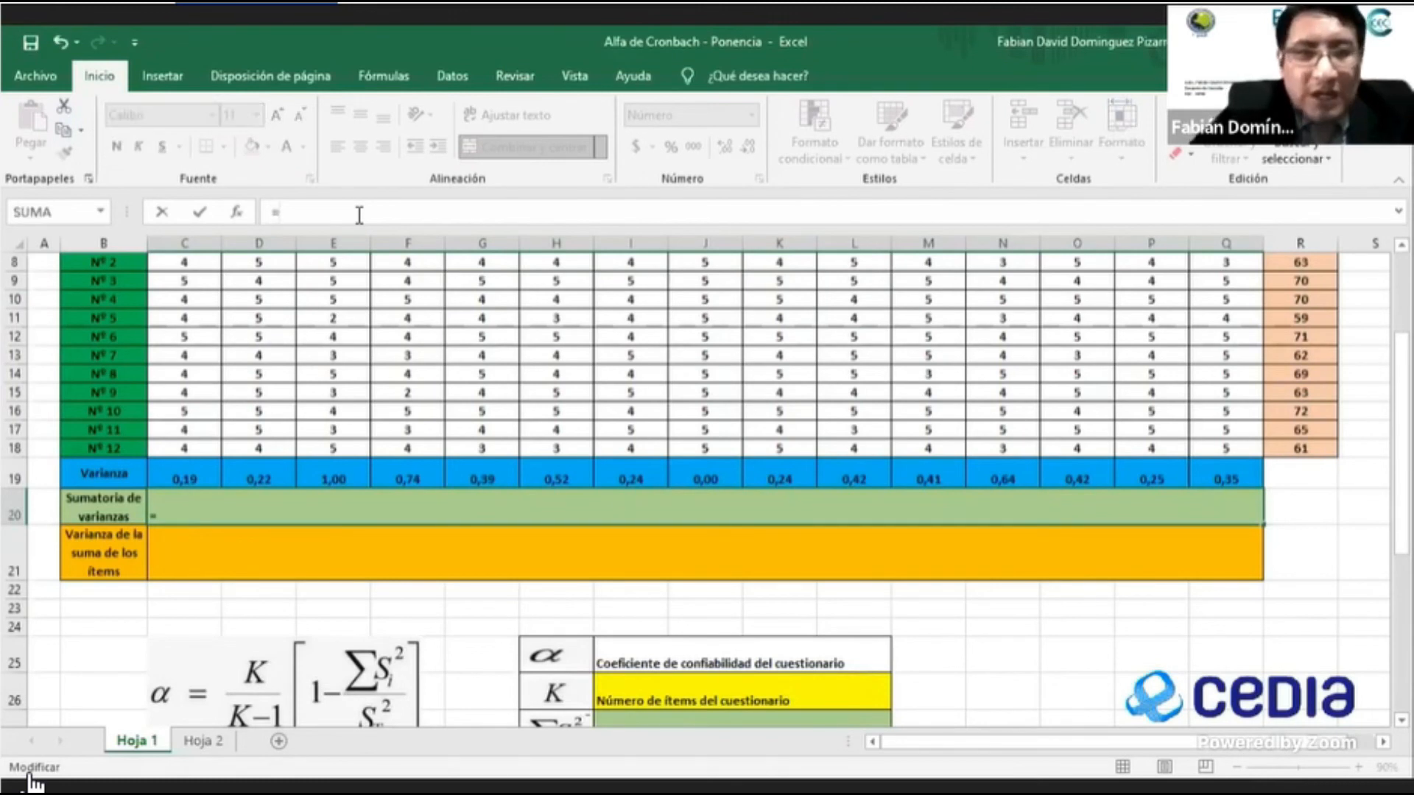
type("SUMA(")
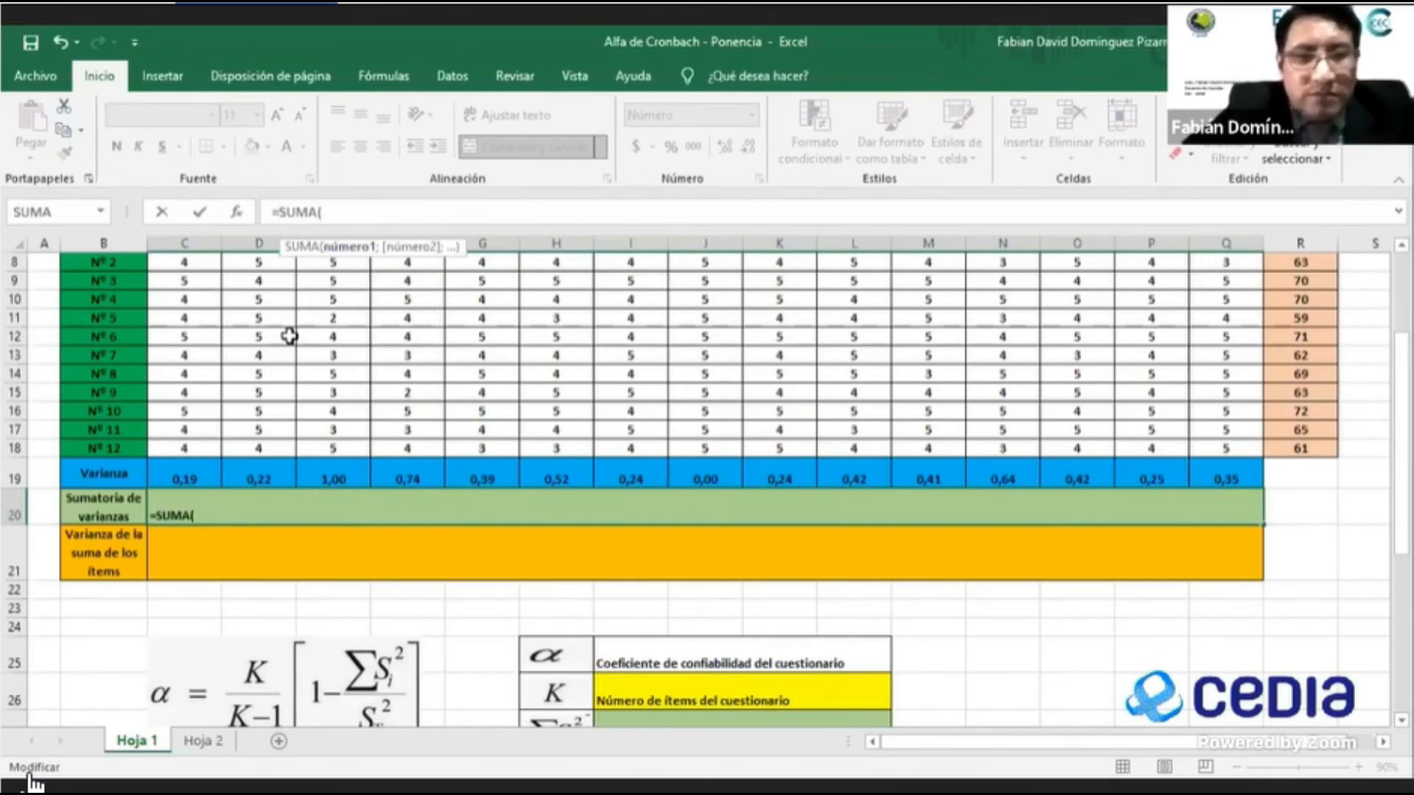
left_click(193, 472)
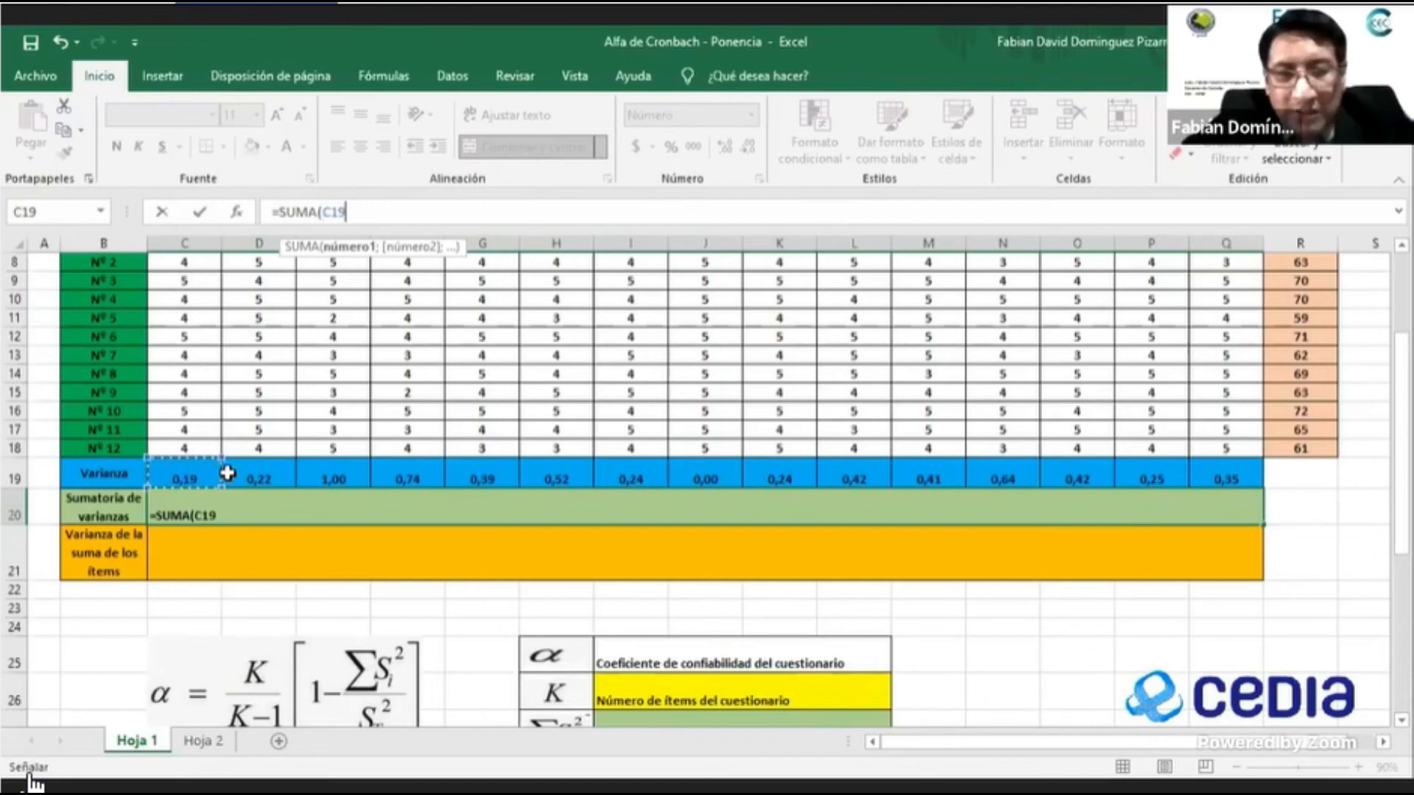
left_click(1238, 483, "shift")
type(")")
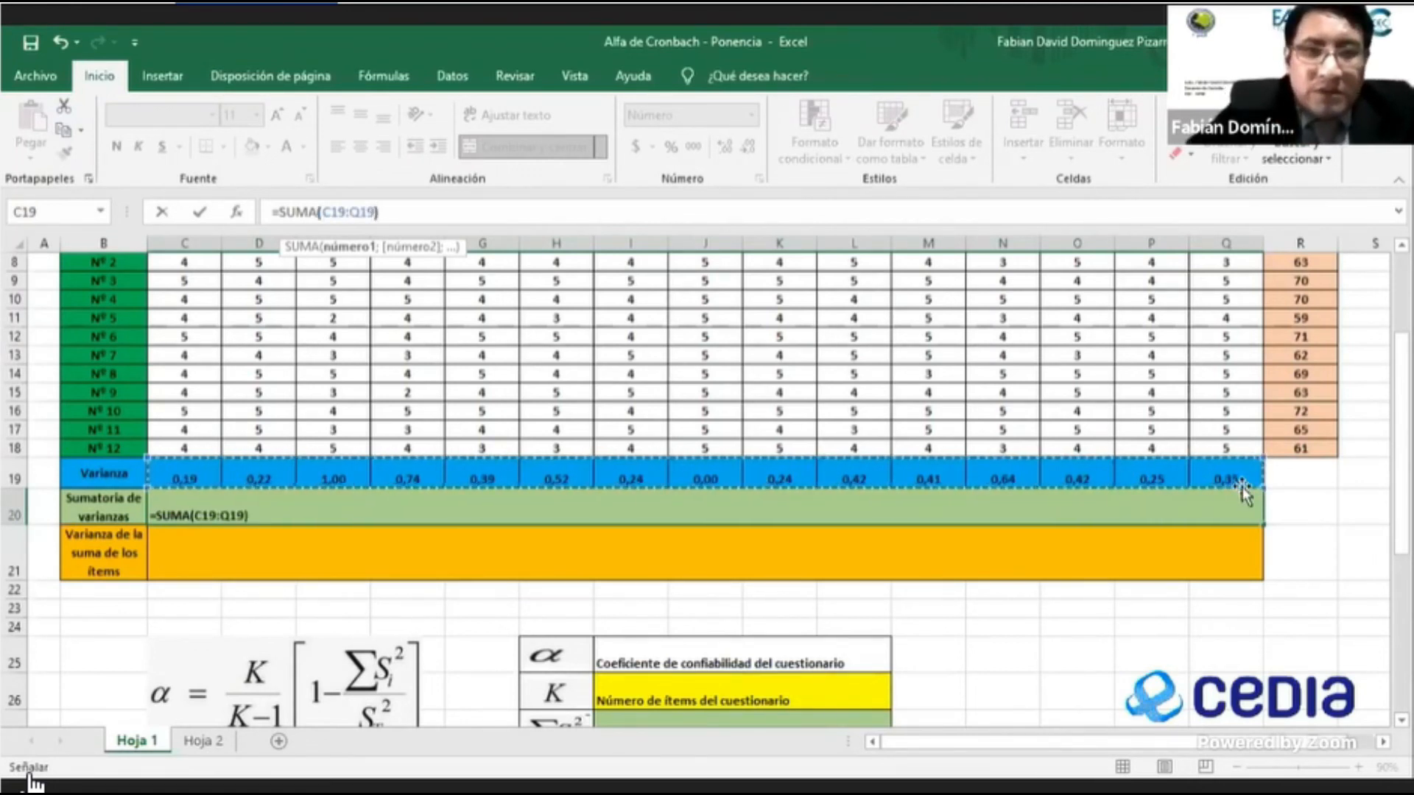
key("Return")
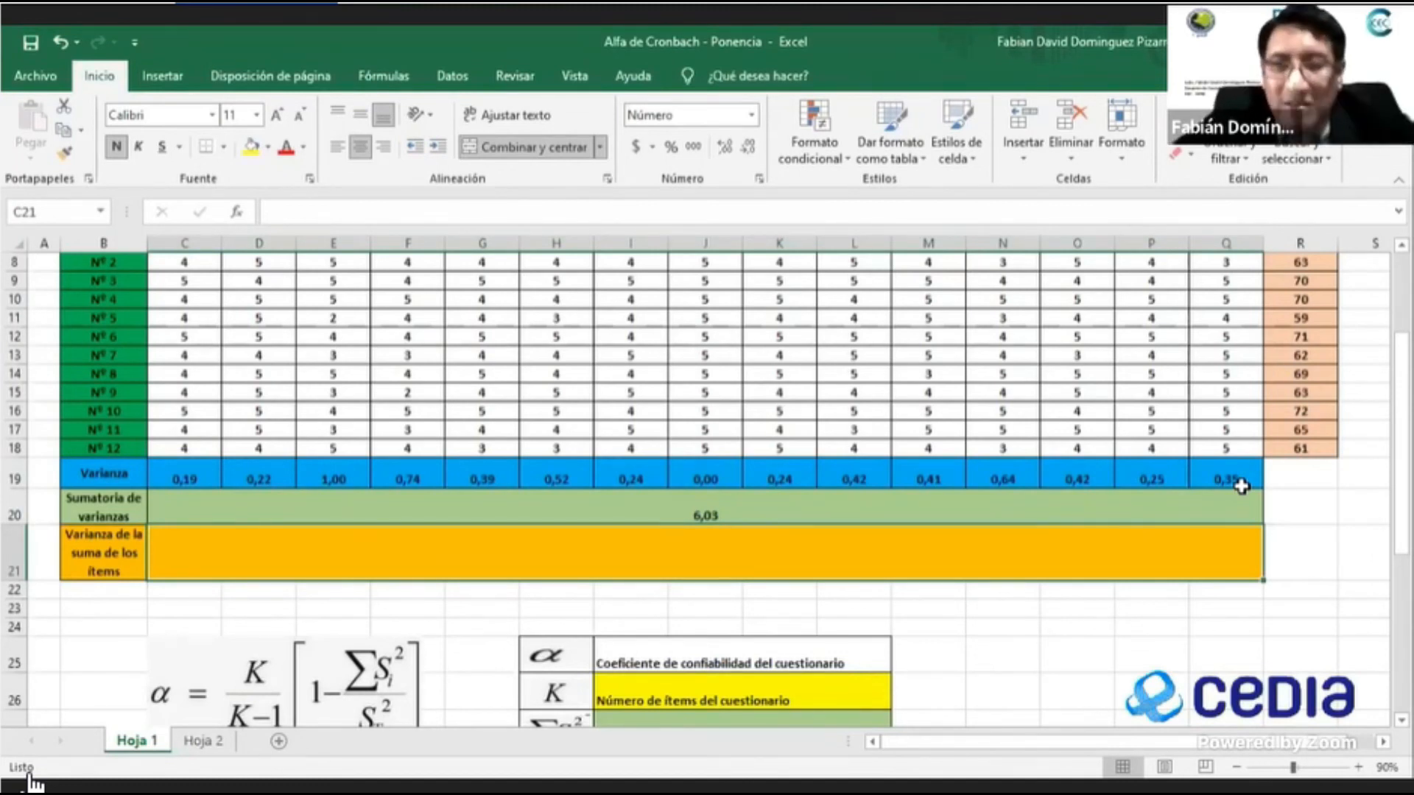
Begin a formula in the Varianza de la suma de los ítems cell C21.
scroll(706, 486, "up", 1)
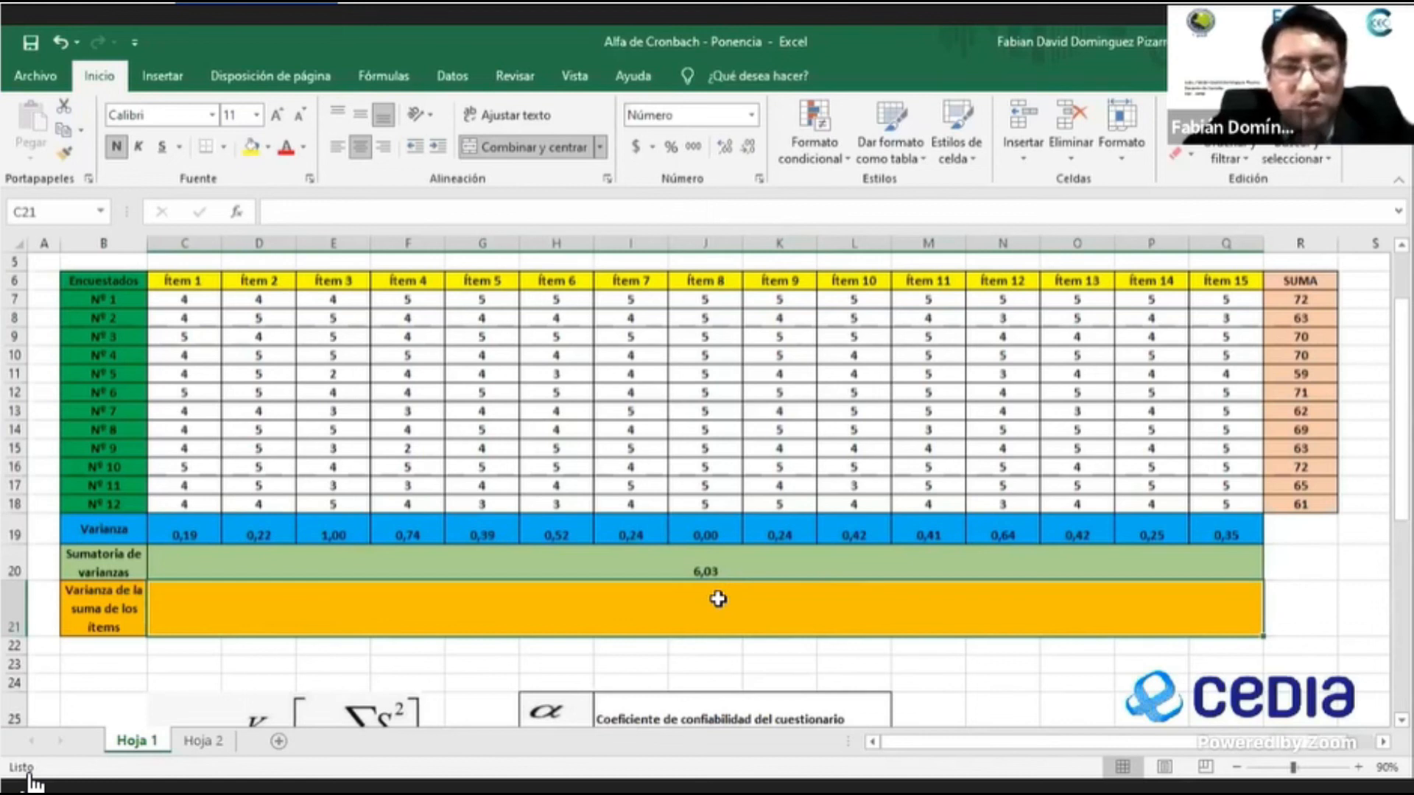
left_click(382, 209)
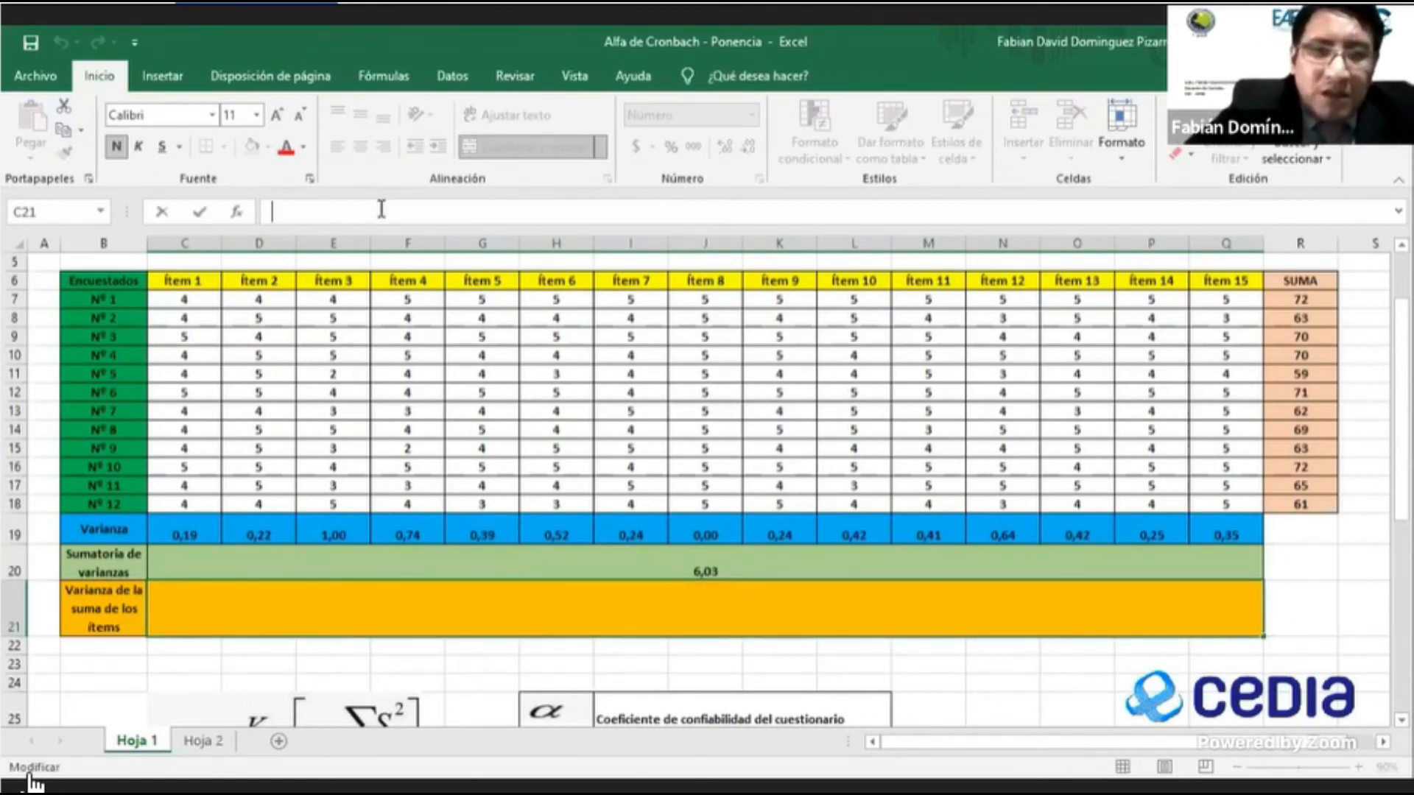
type("=")
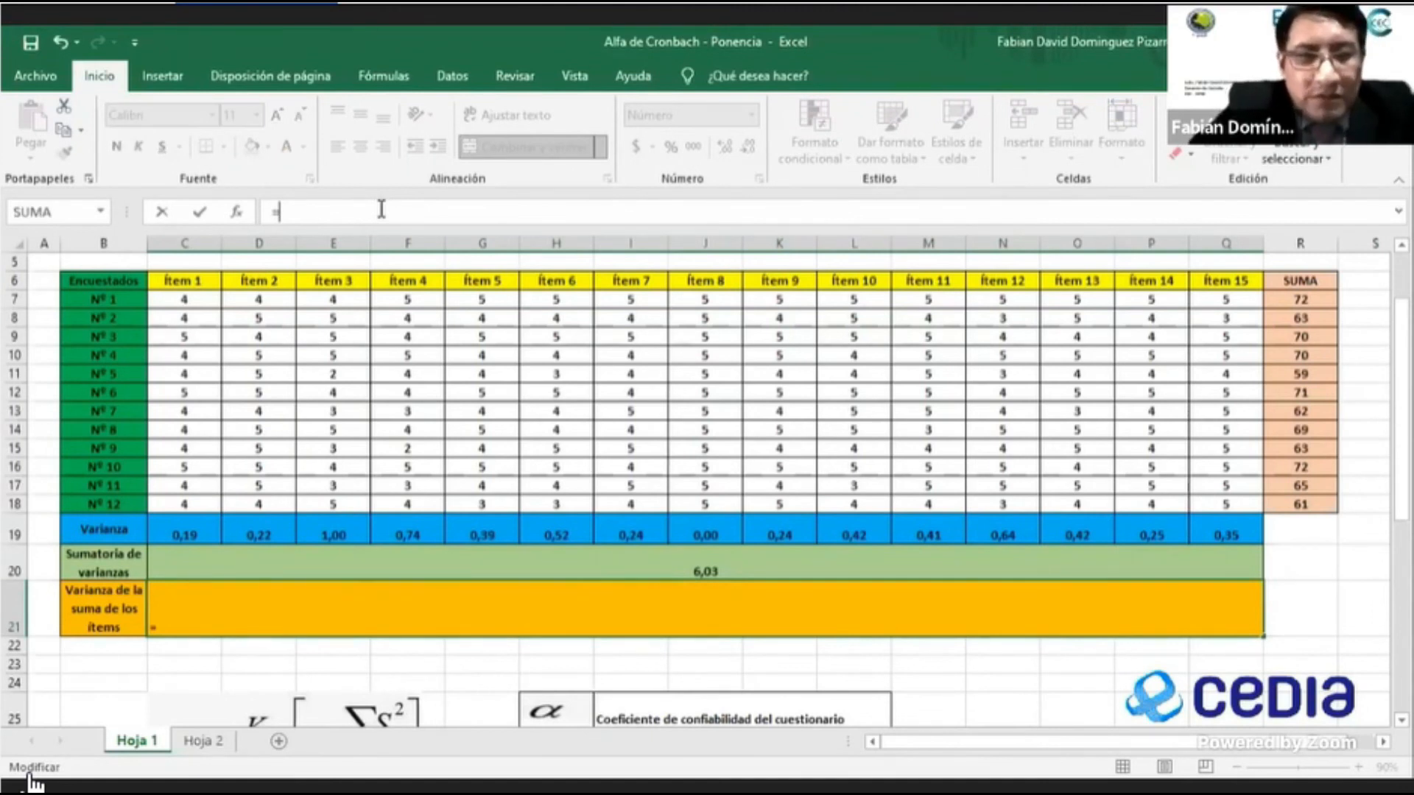
type("SUMA")
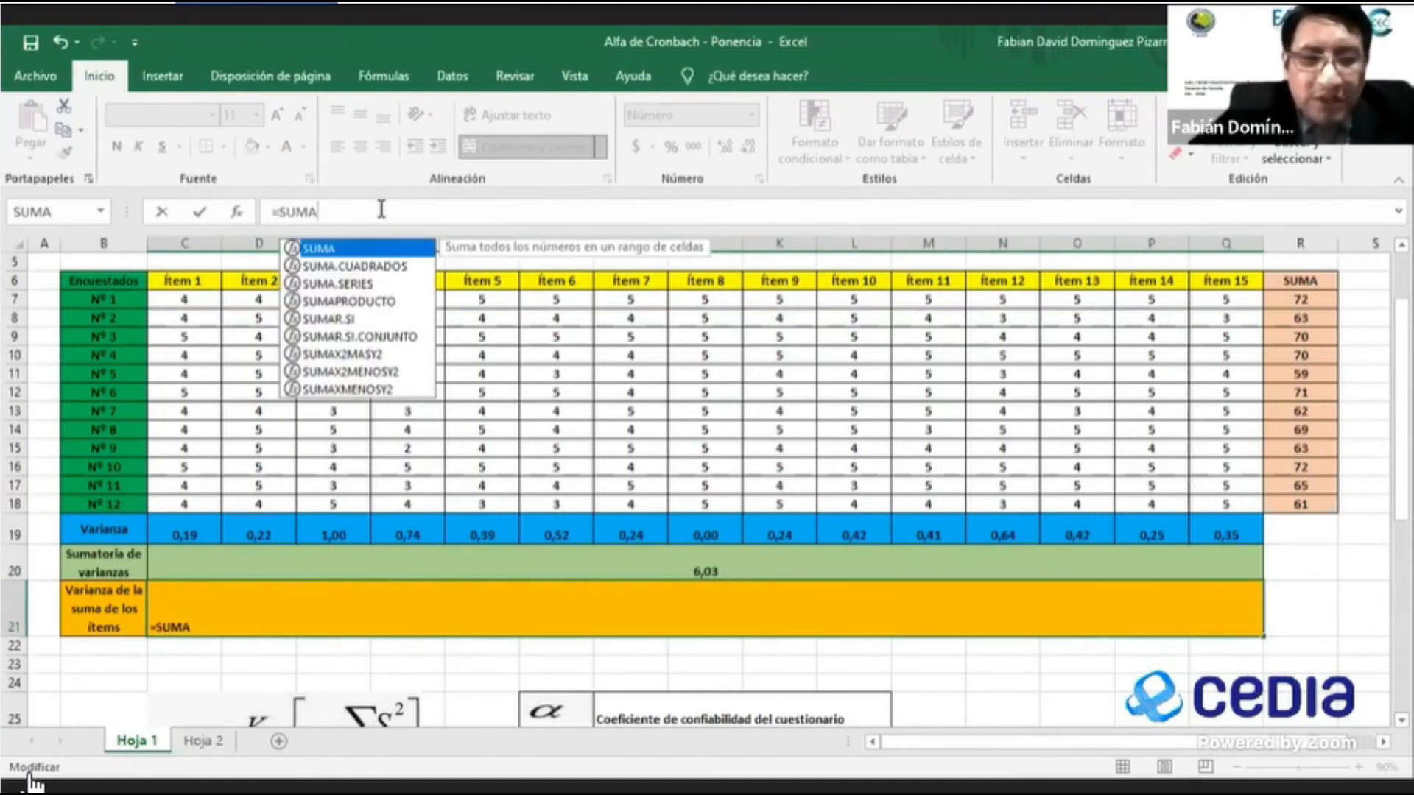
type("(")
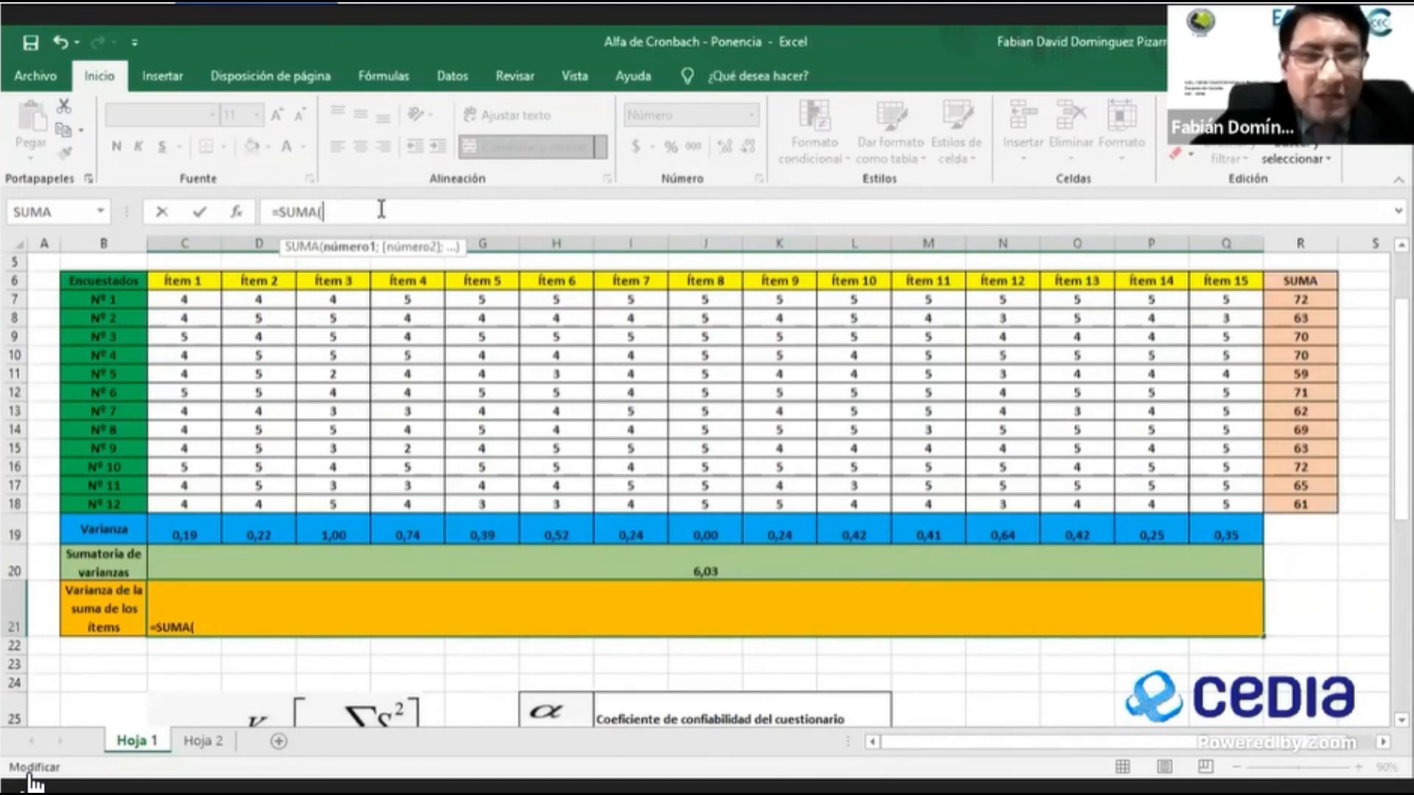
key("BackSpace")
key("BackSpace")
key("BackSpace")
key("BackSpace")
key("BackSpace")
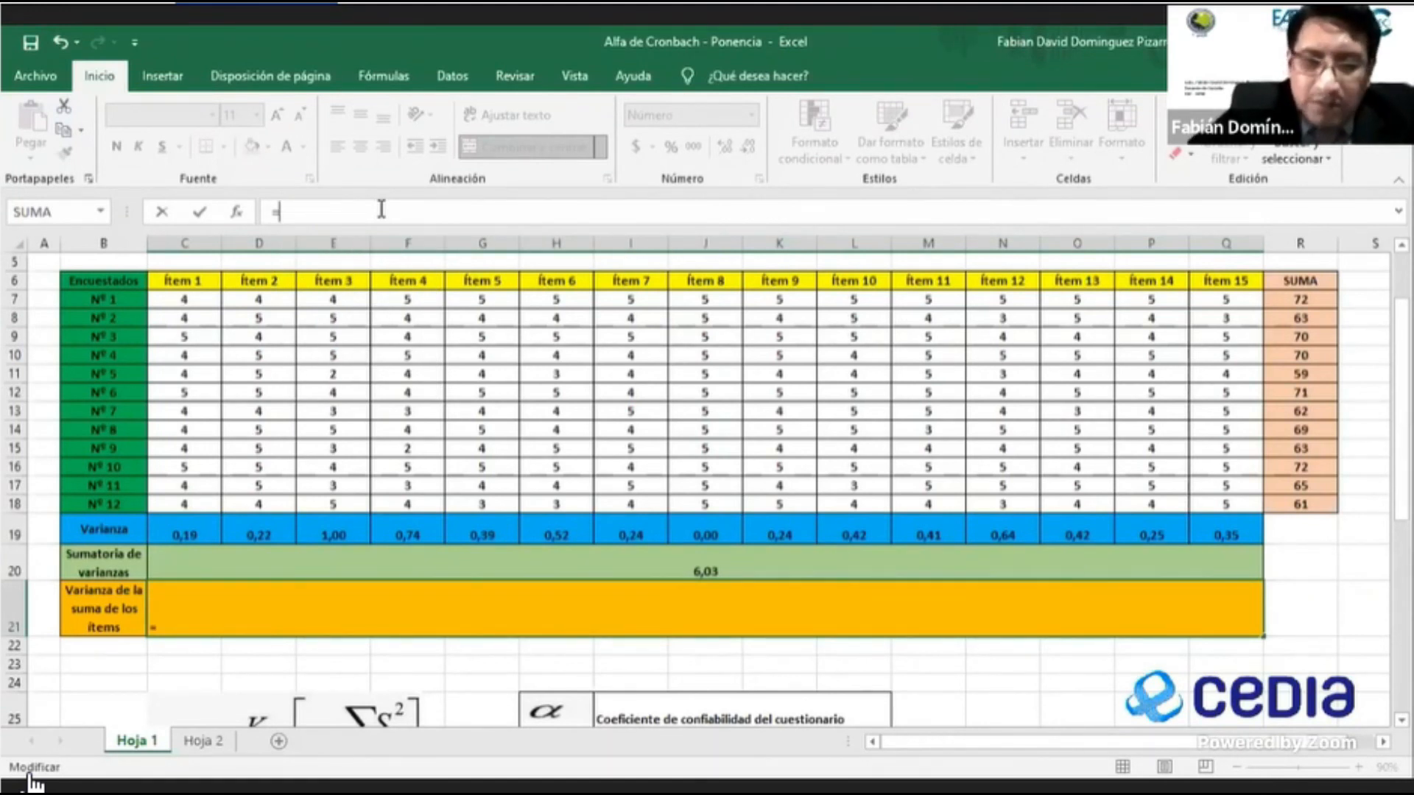
Calculate the population variance of the SUMA totals in C21 with =VAR.P(R7:R18).
type("VAR.")
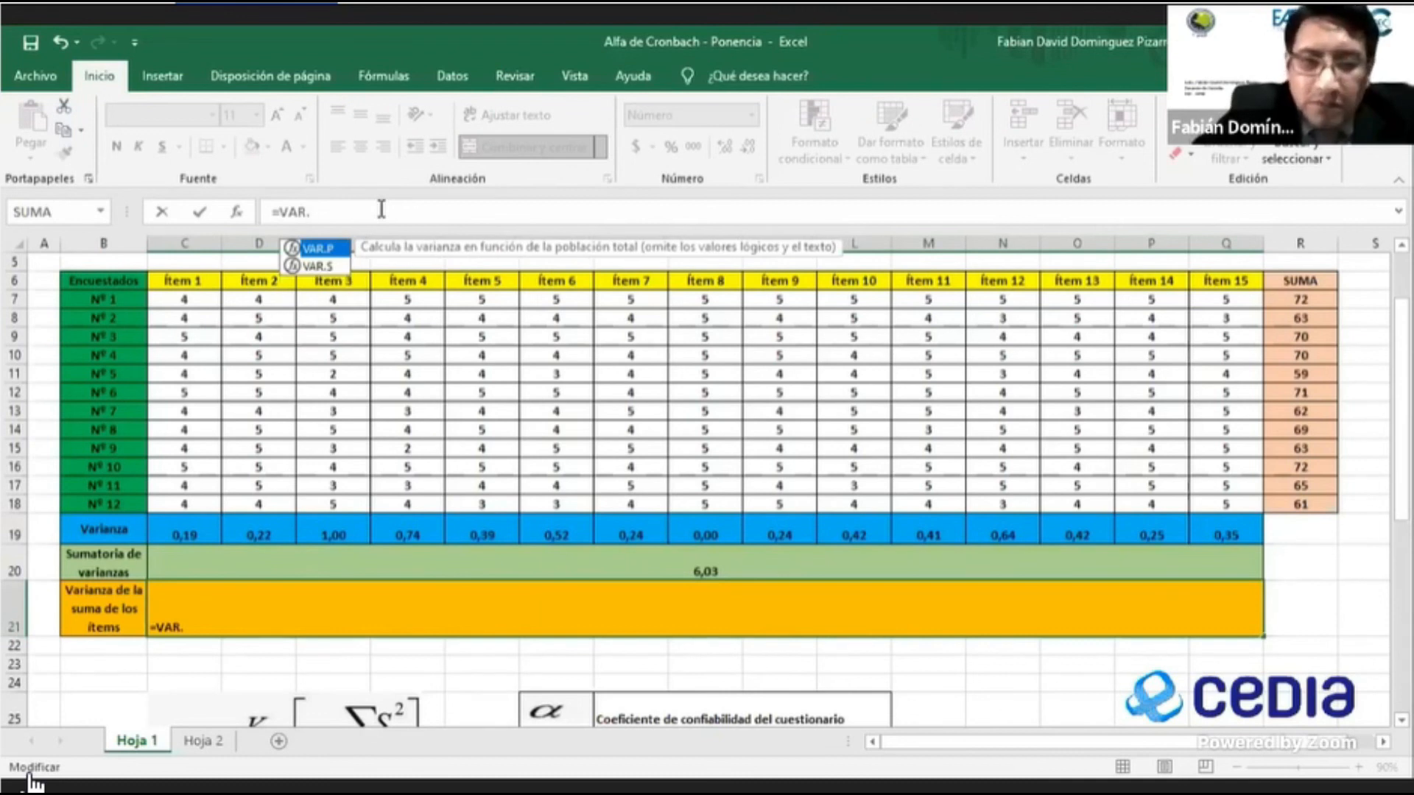
type("P")
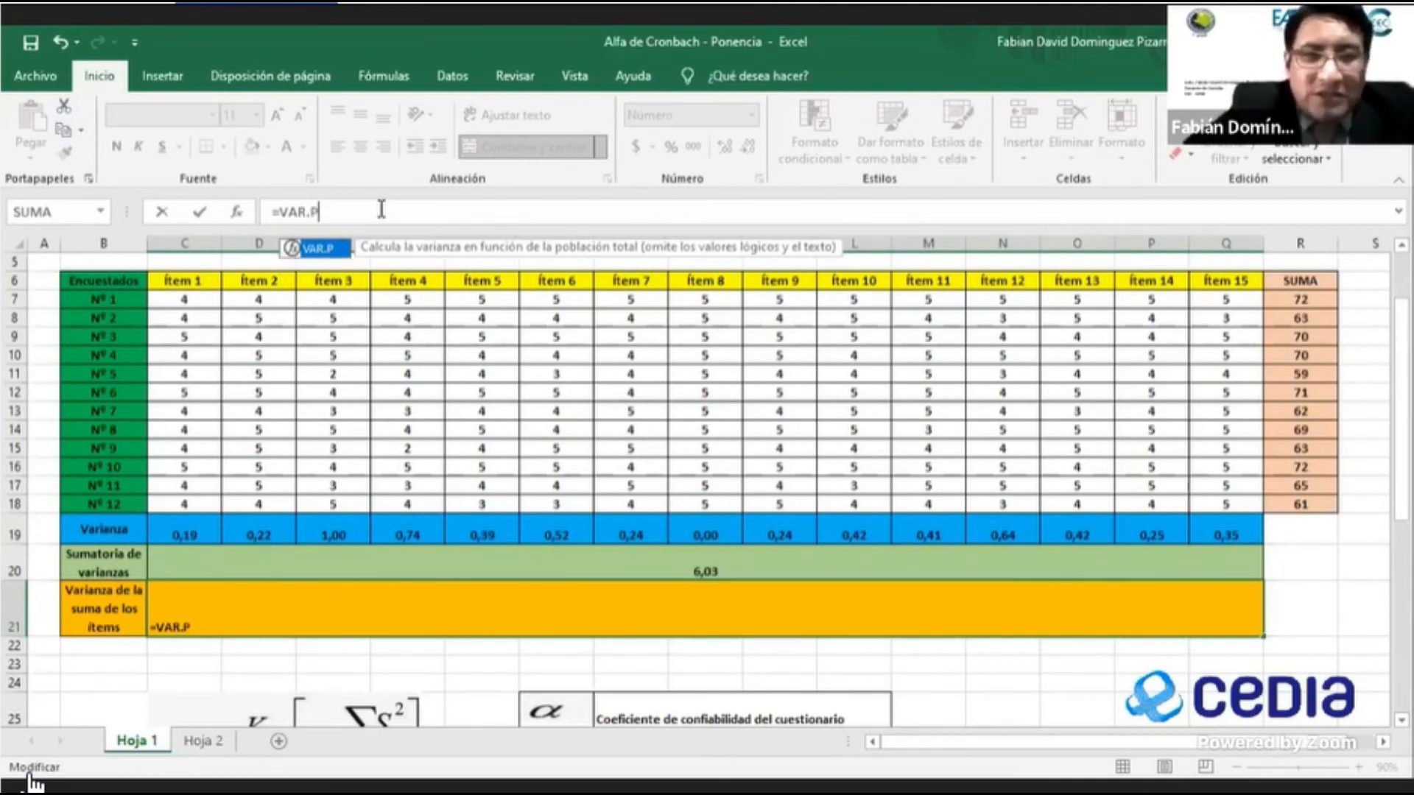
type("(")
left_click(1303, 304)
left_click_drag(1310, 426, 1310, 497)
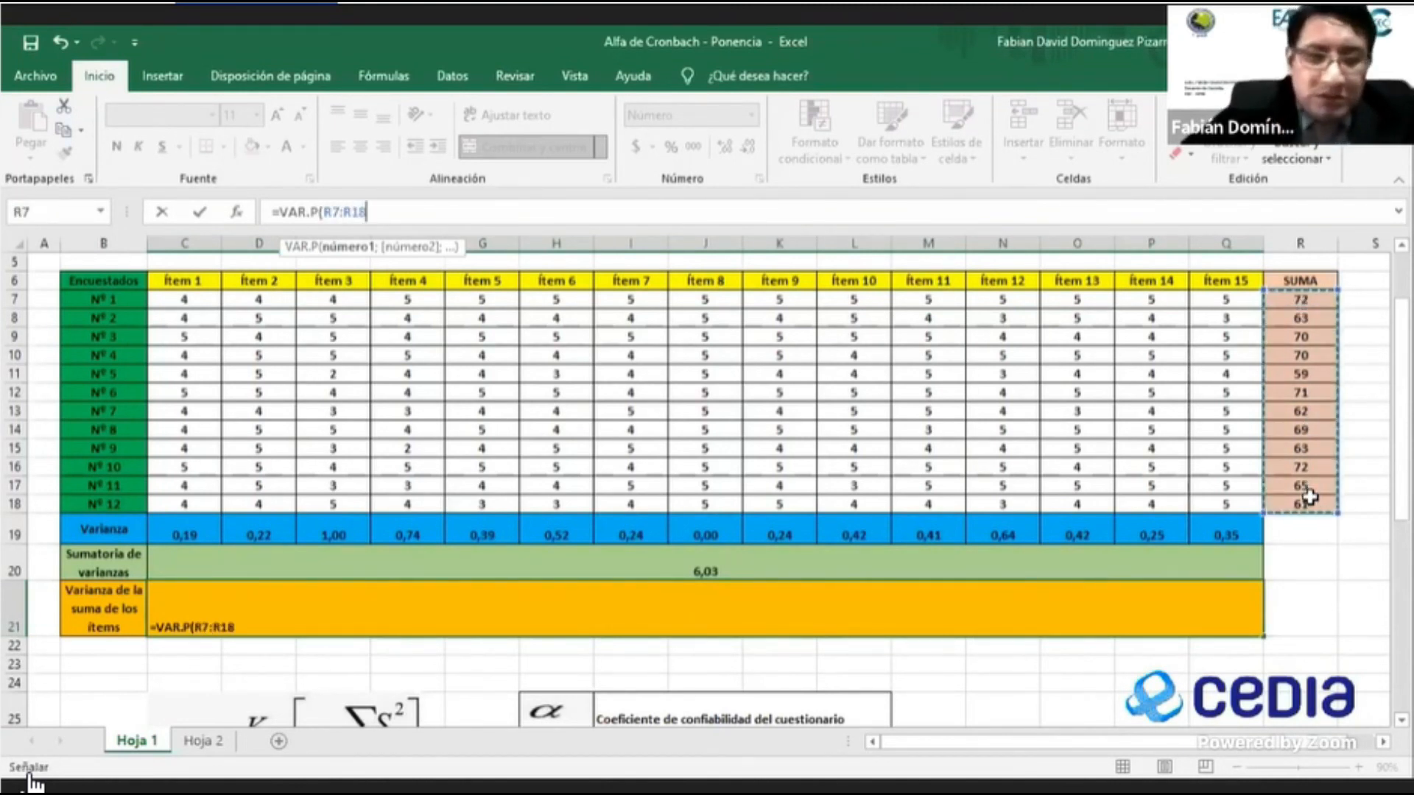
type(")")
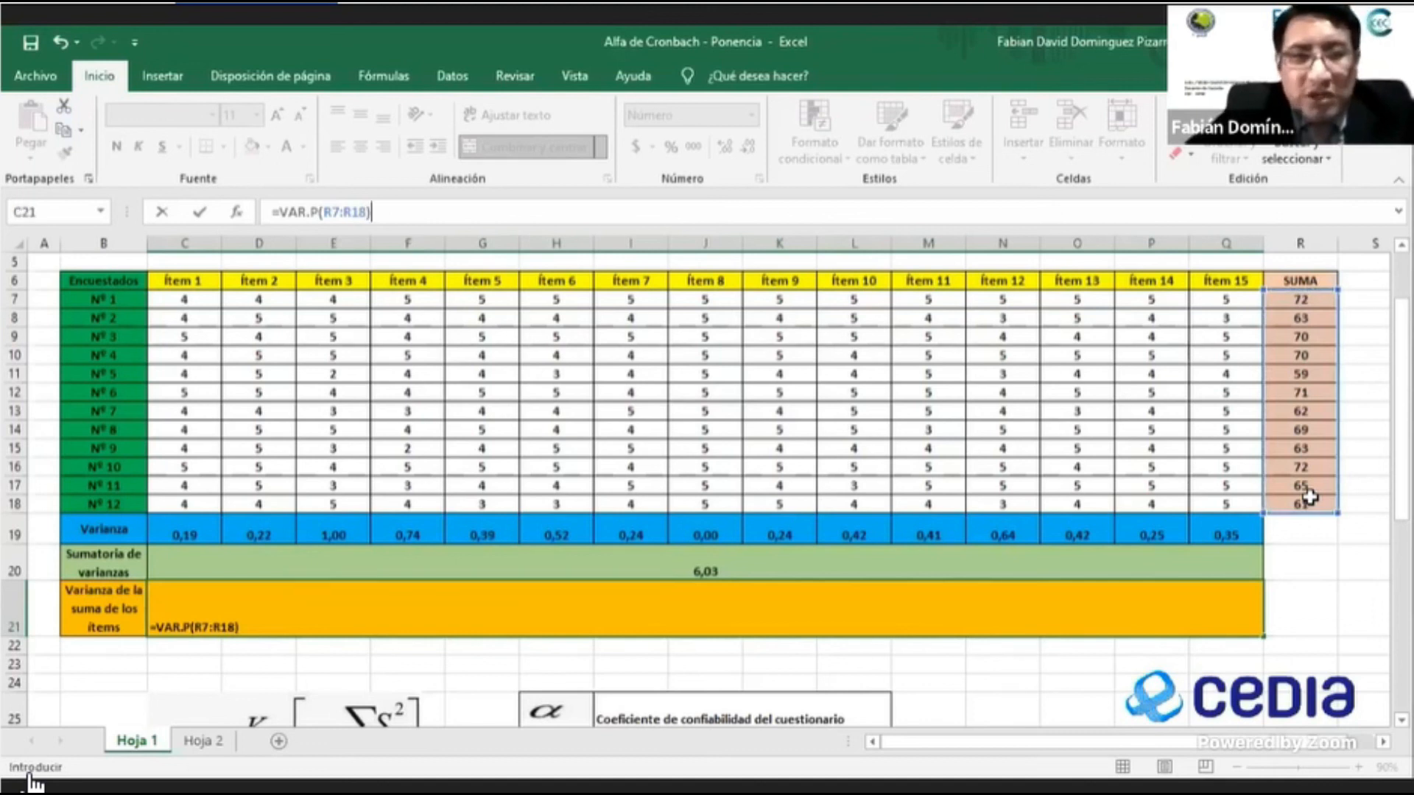
key("Return")
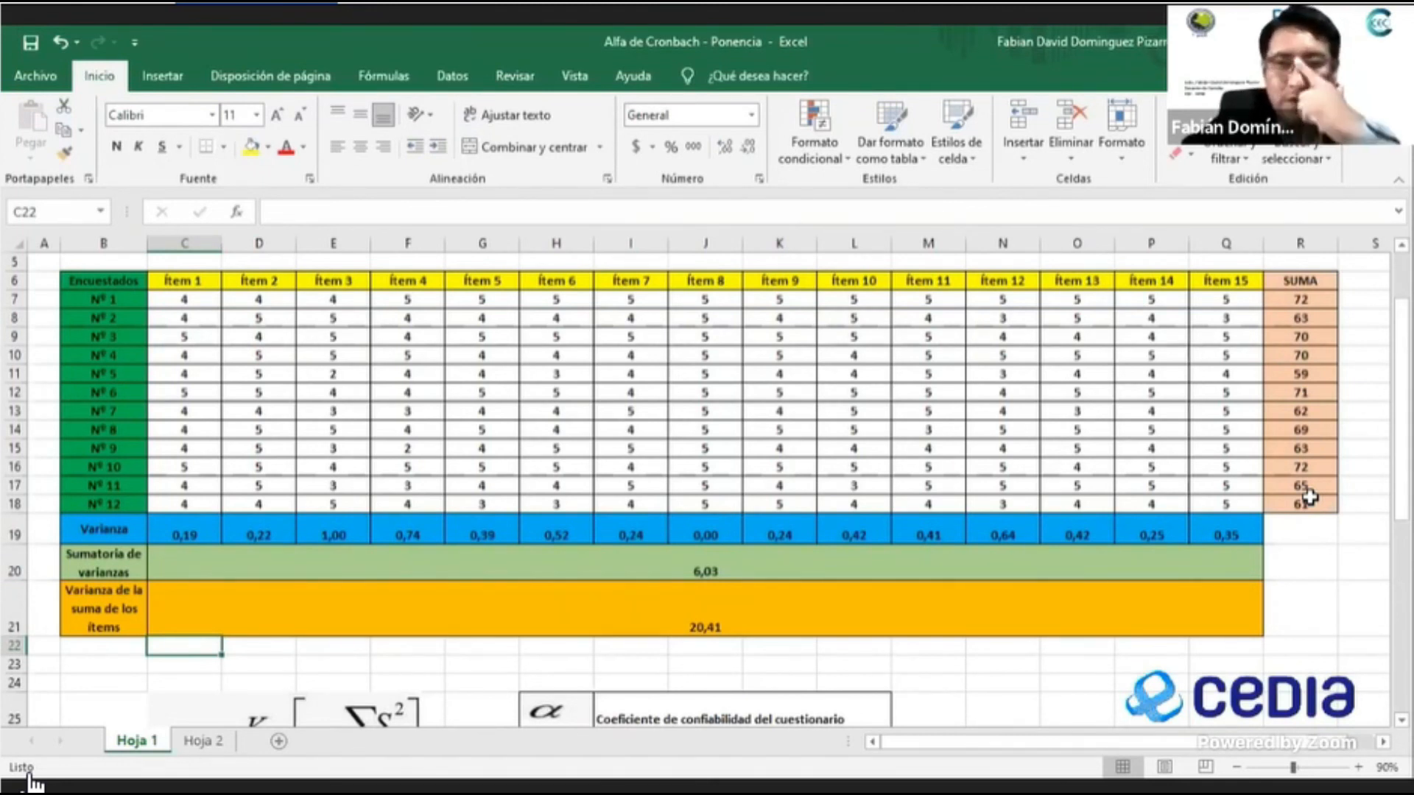
Enter 15 in M26 as the number of questionnaire items, K.
left_click_drag(1401, 433, 1401, 522)
scroll(704, 490, "down", 1)
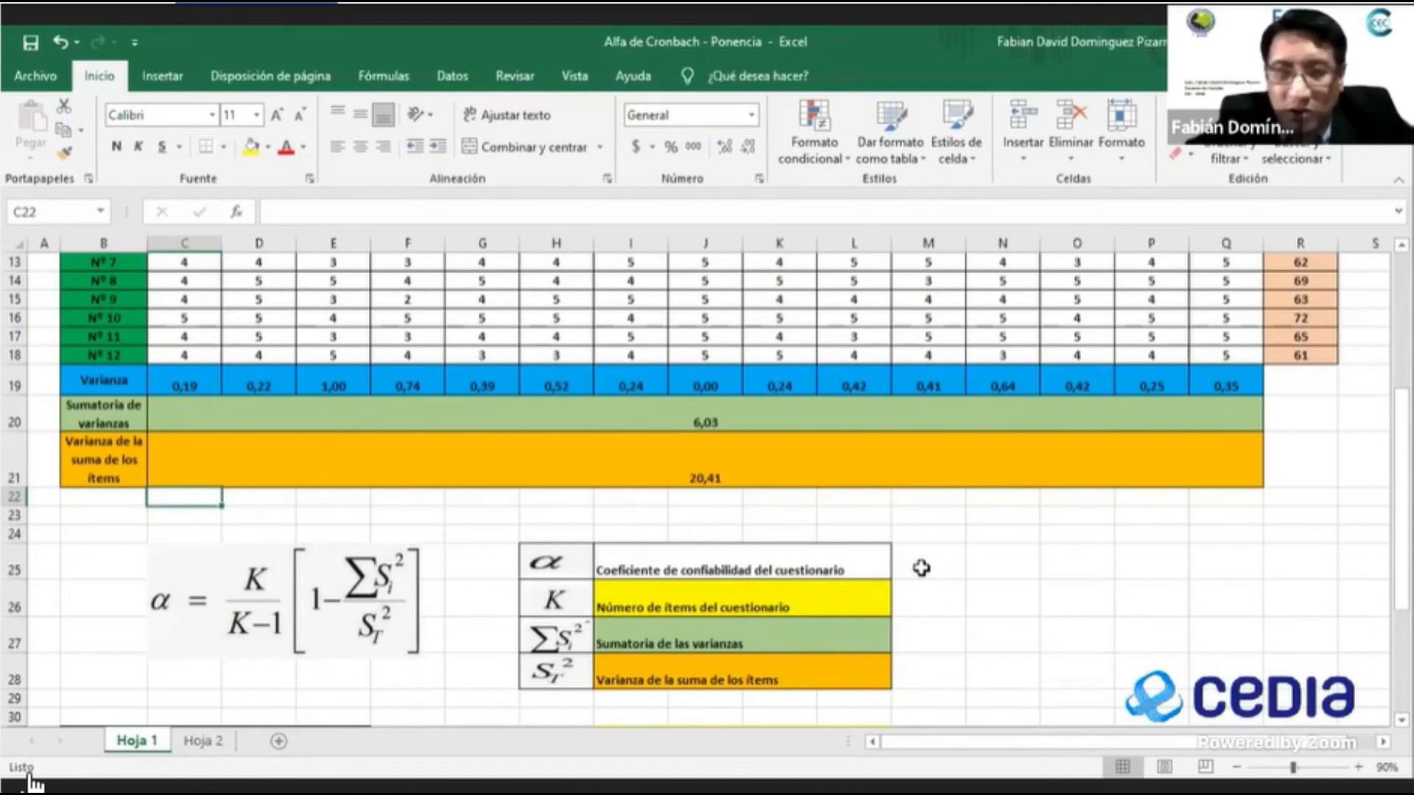
left_click(936, 597)
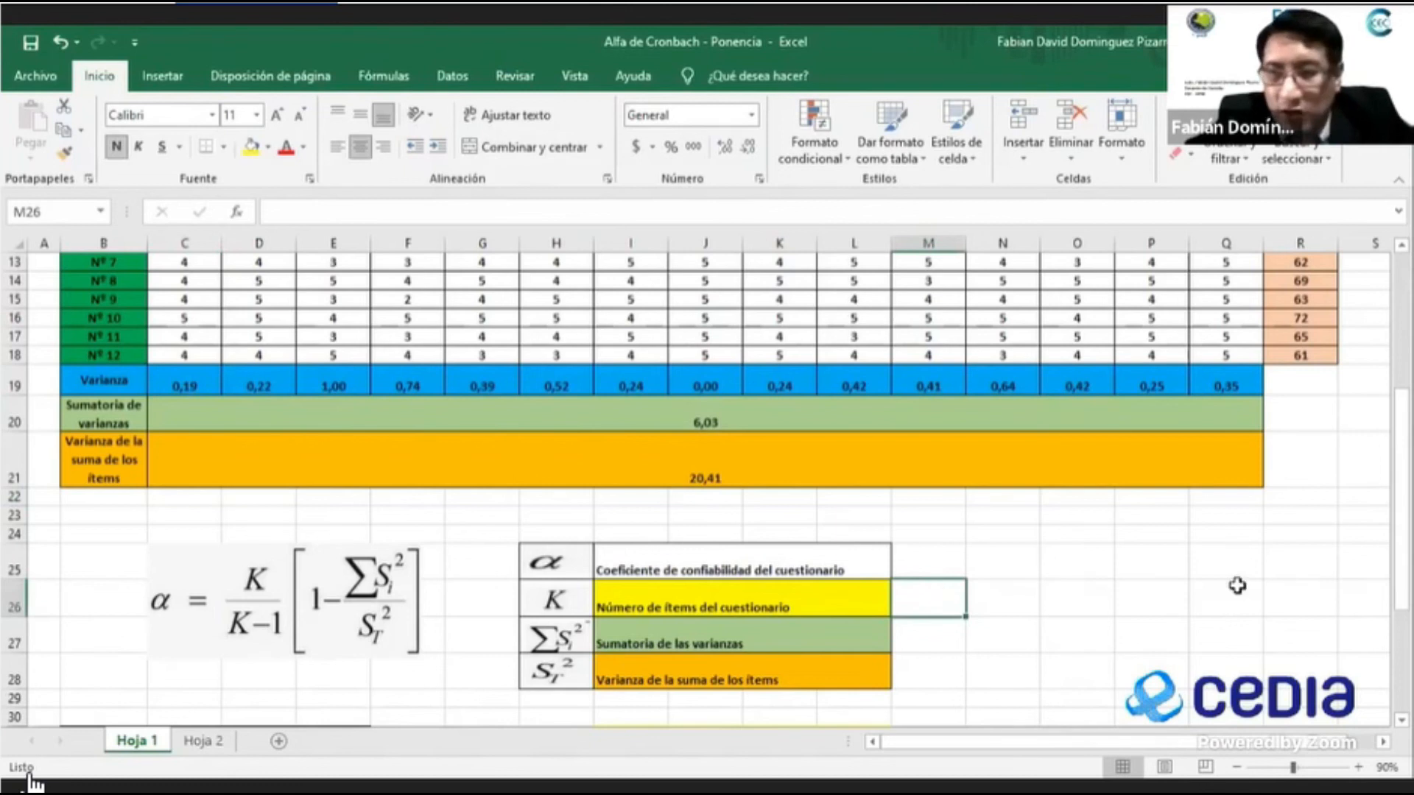
scroll(707, 486, "up", 3)
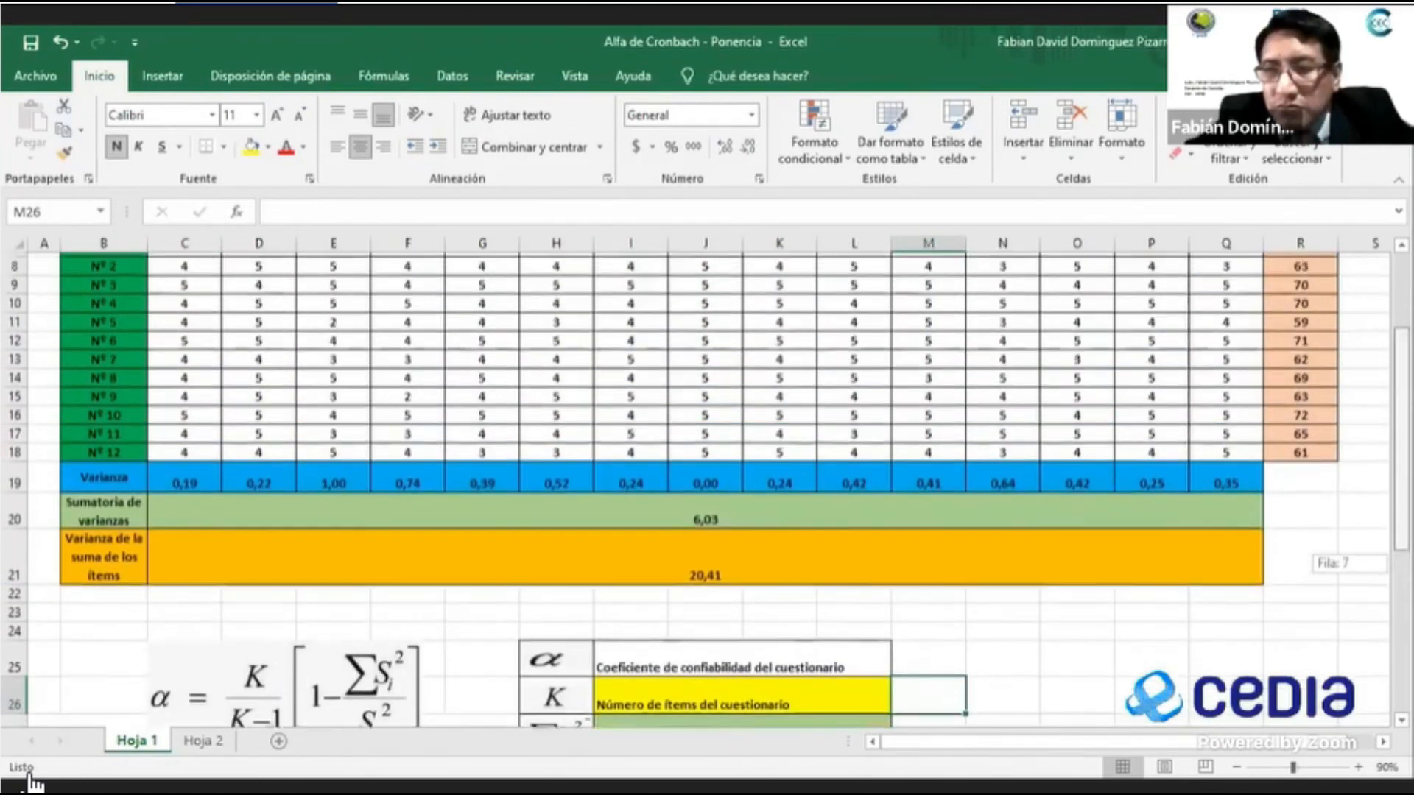
scroll(707, 486, "down", 2)
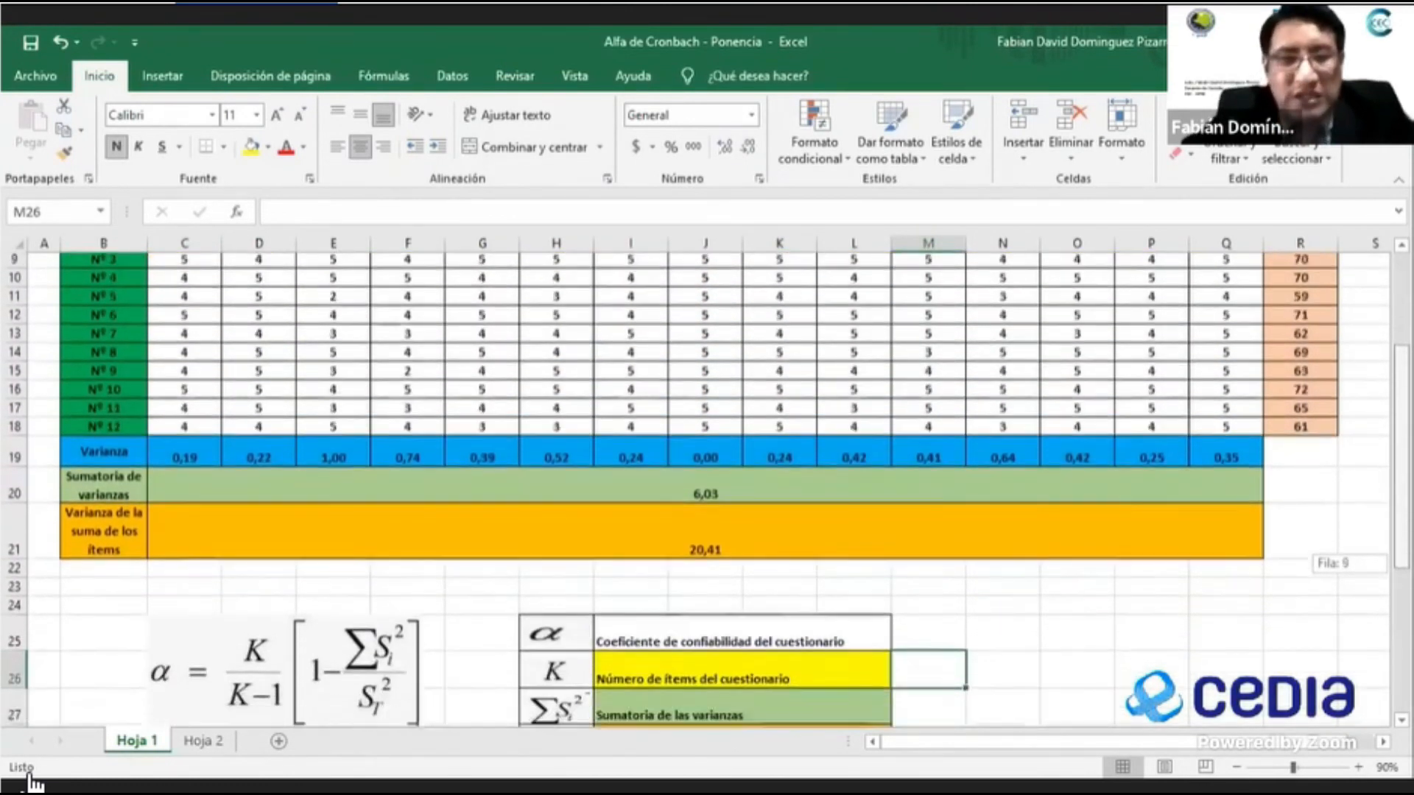
type("15")
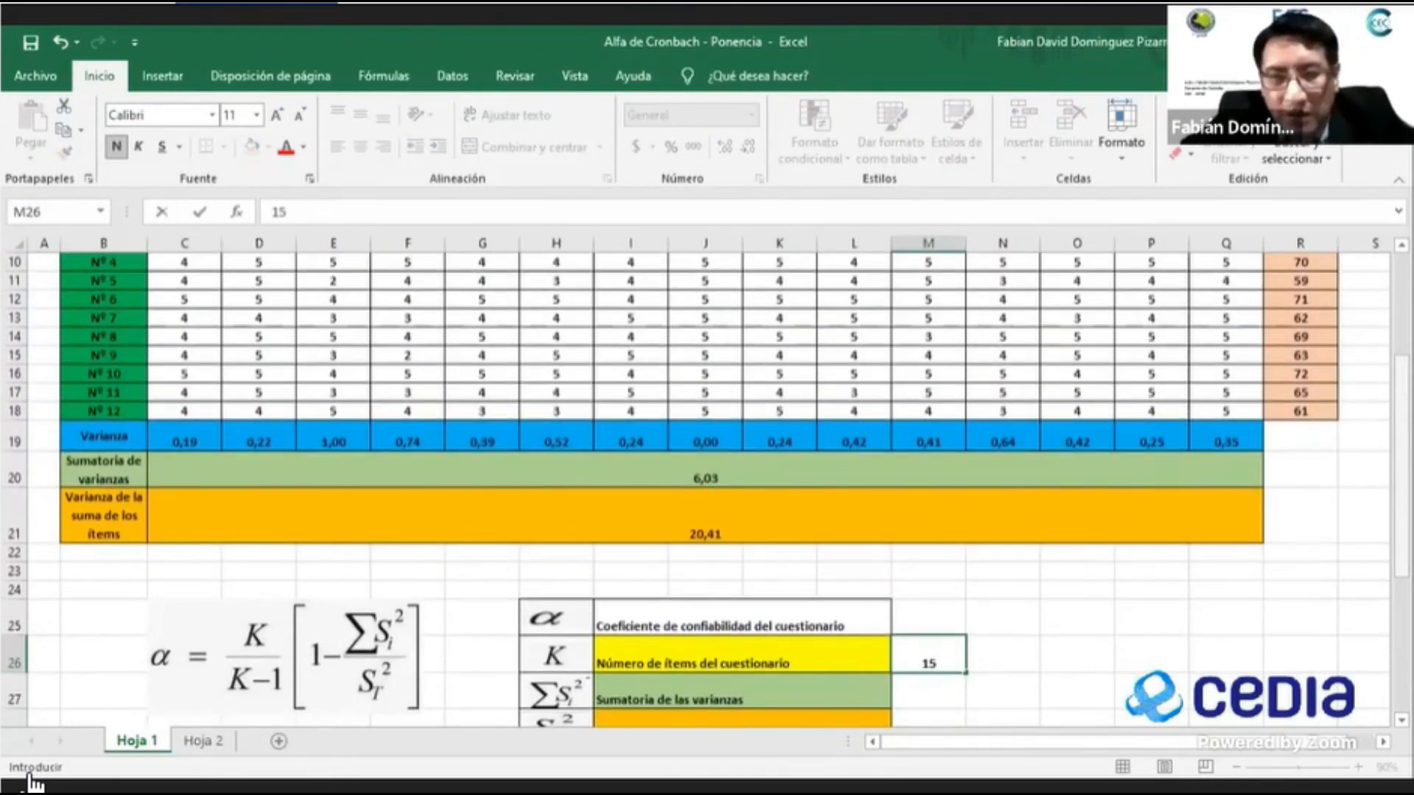
key("Return")
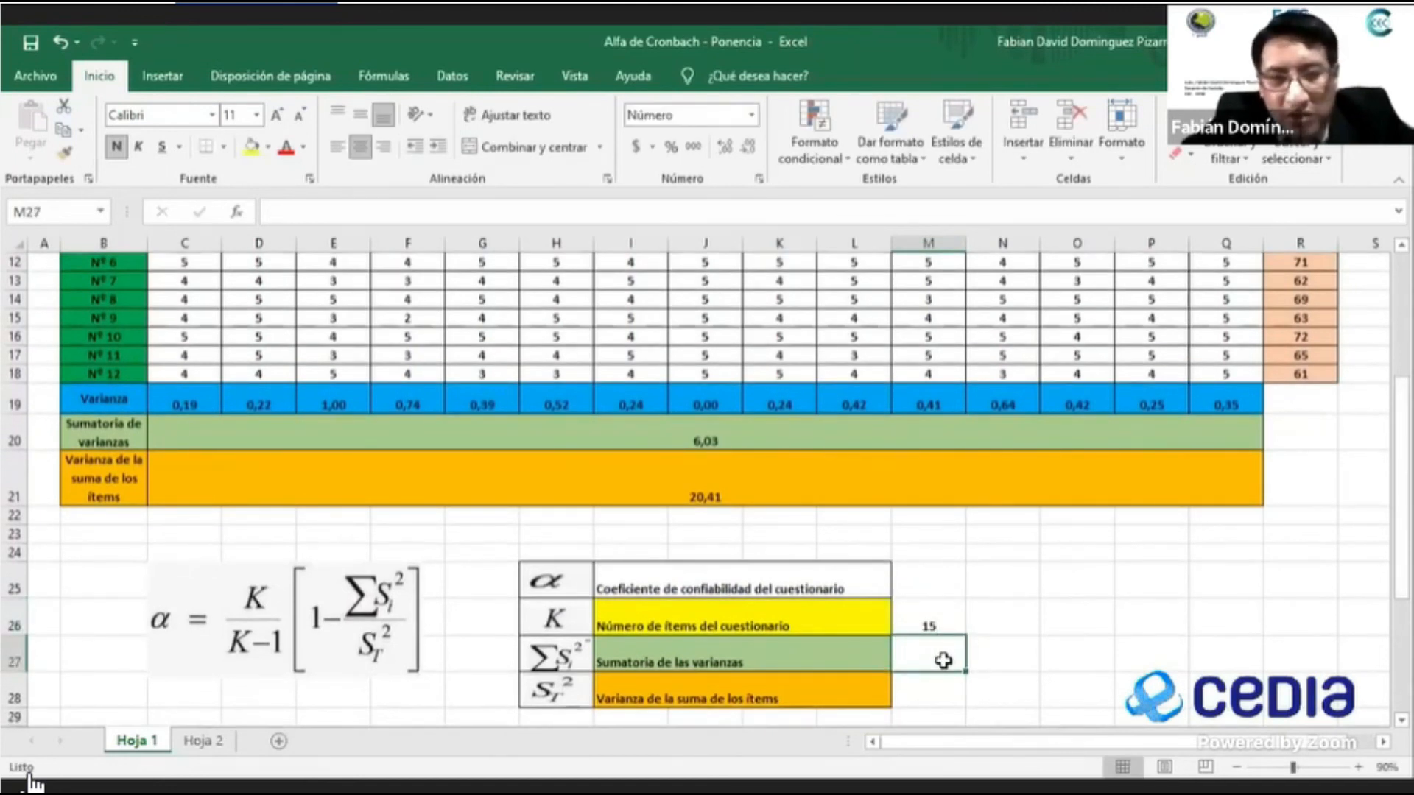
Enter 6,03 in M27 for Sumatoria de las varianzas and 20,41 in M28 for Varianza de la suma de los ítems.
type("6")
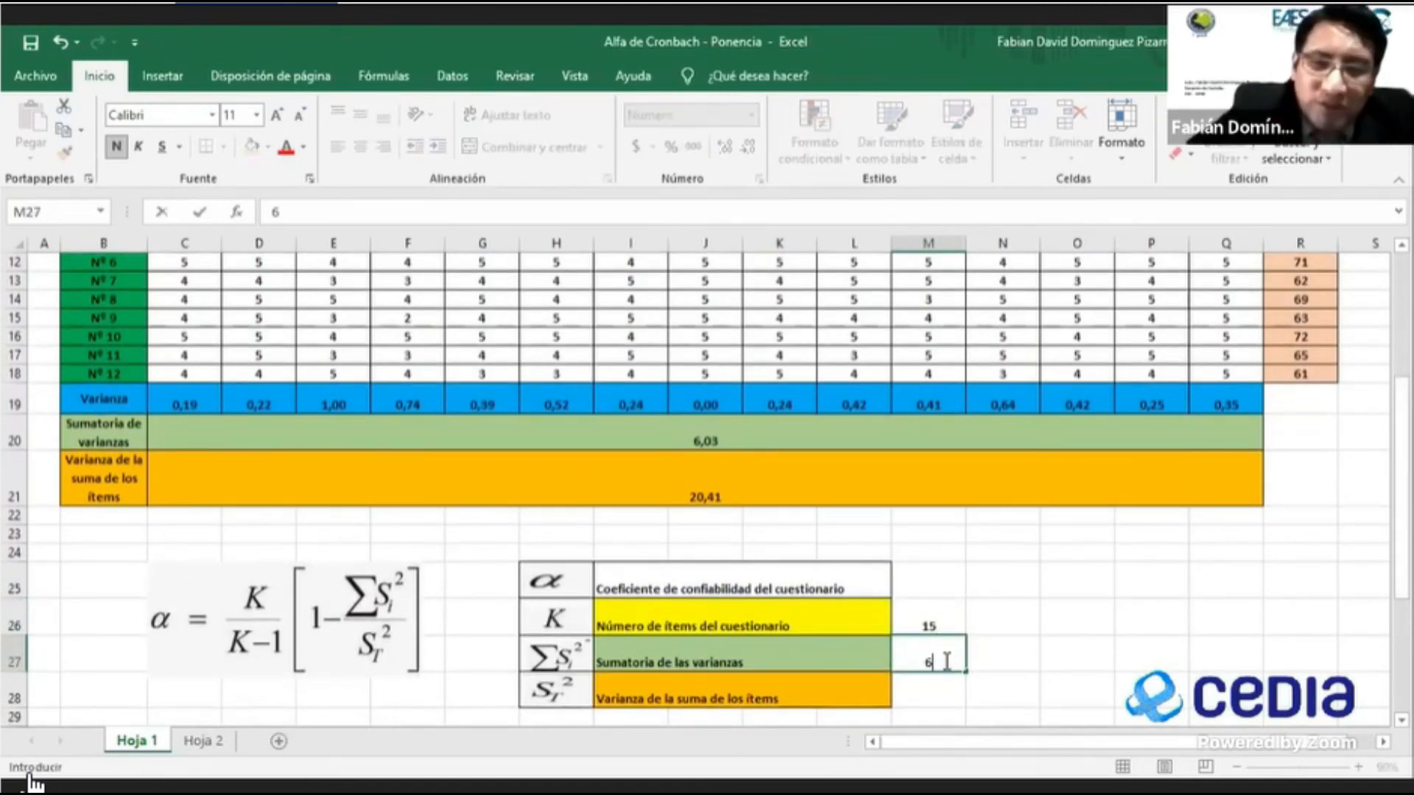
type(",03")
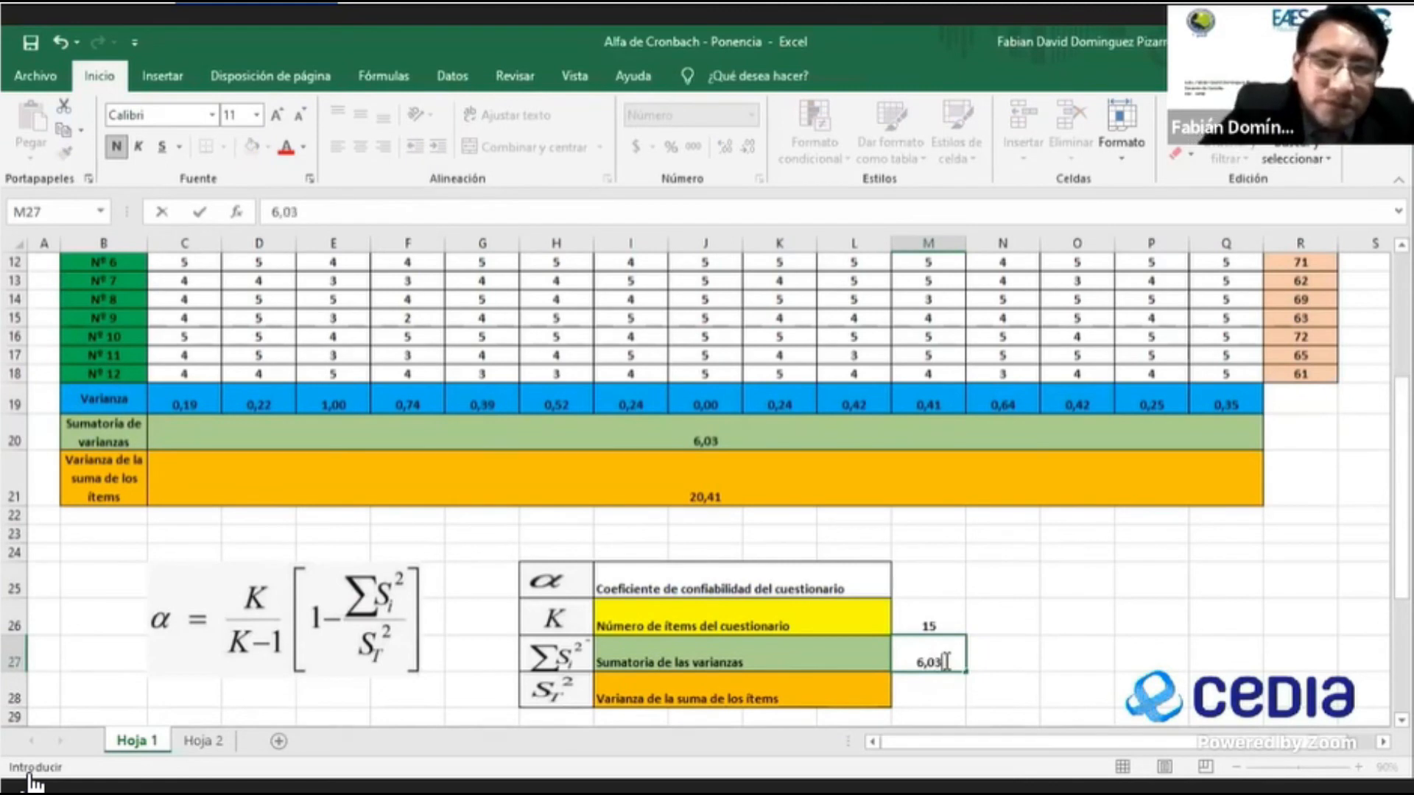
left_click(936, 698)
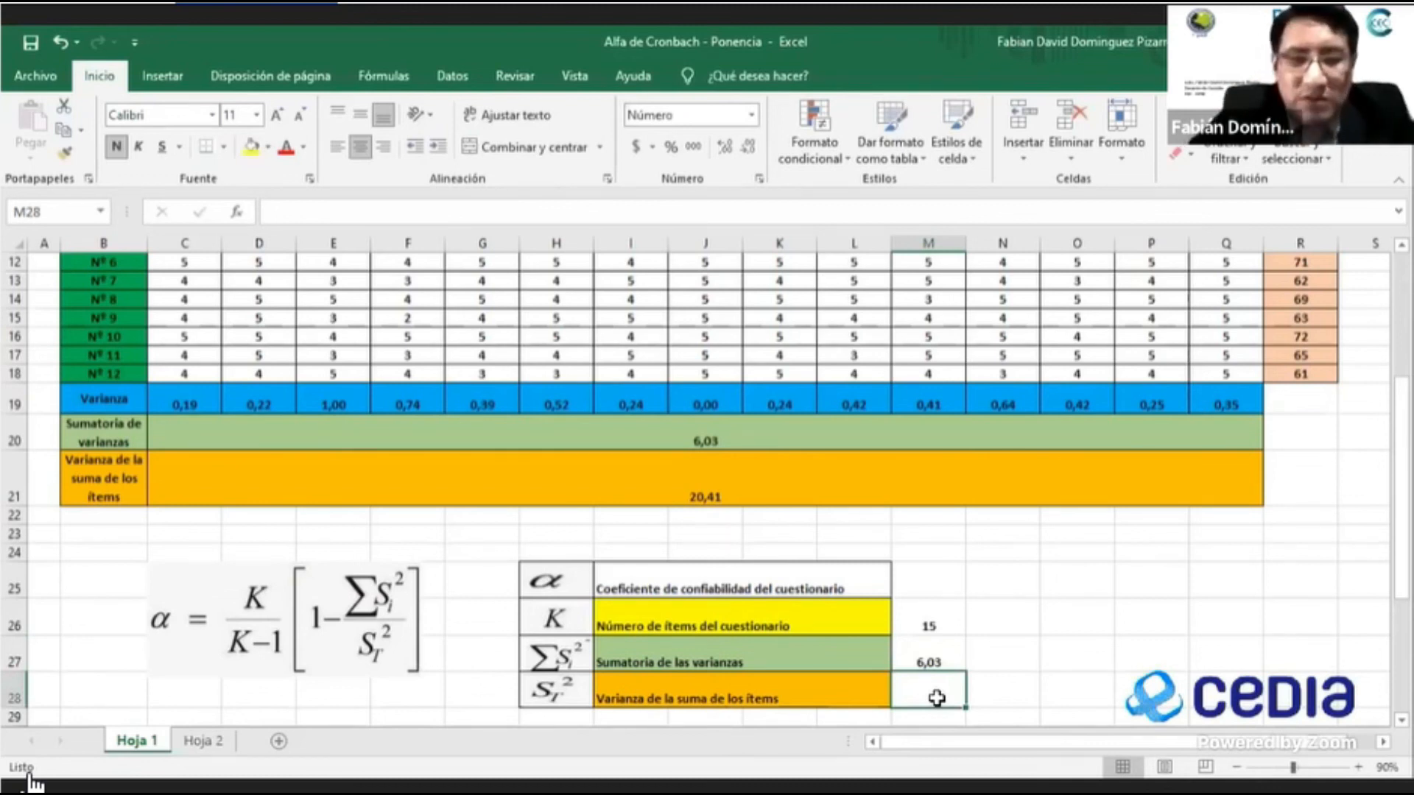
type("20,")
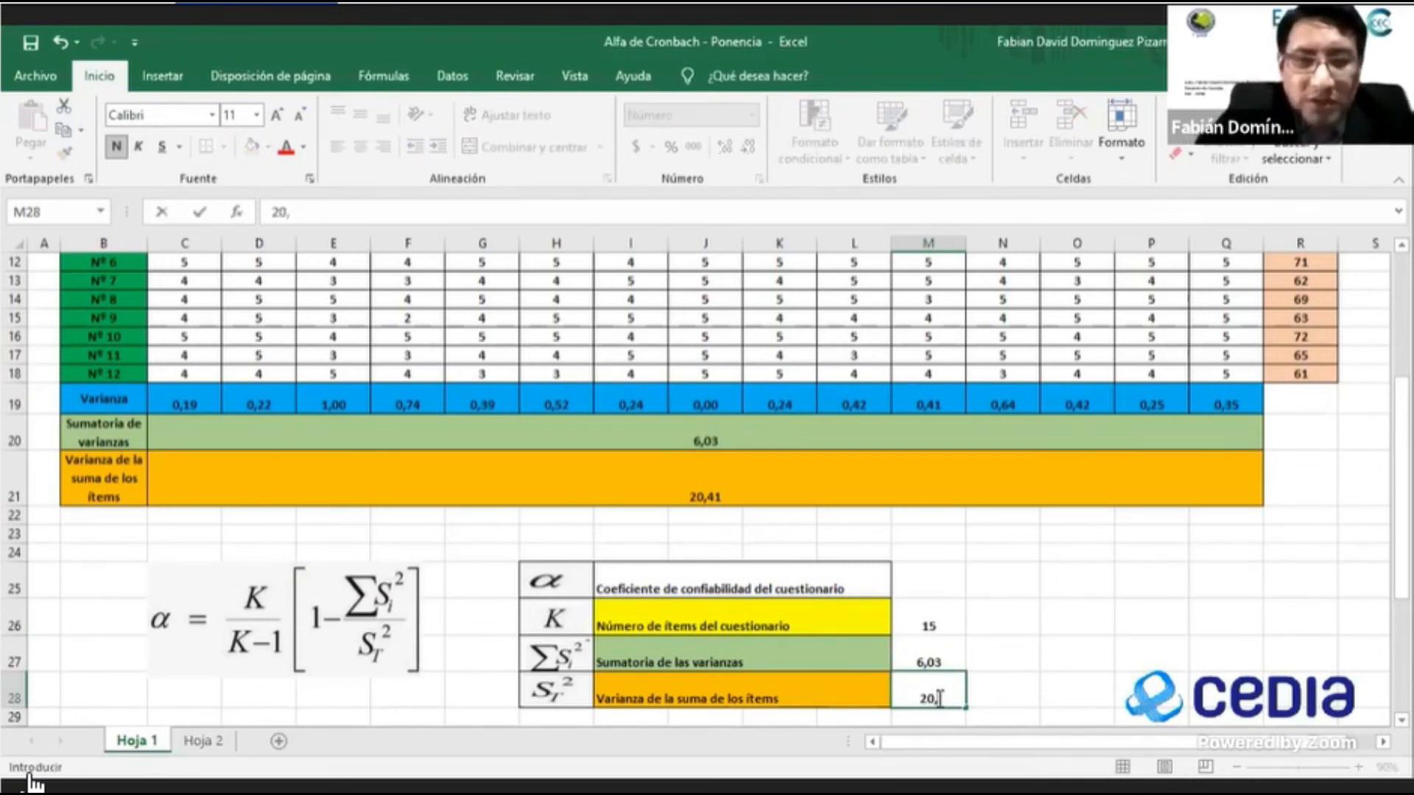
type("41")
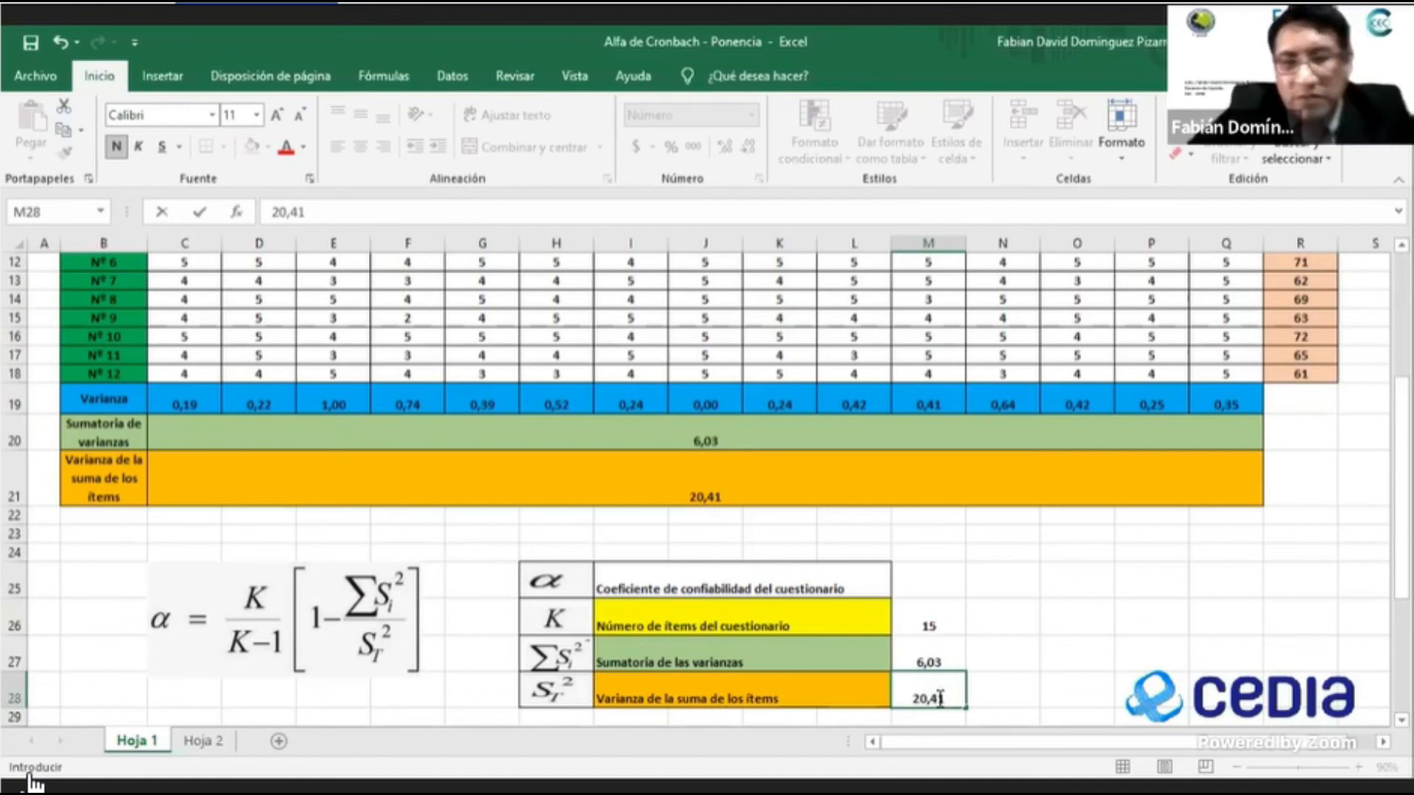
left_click(1108, 653)
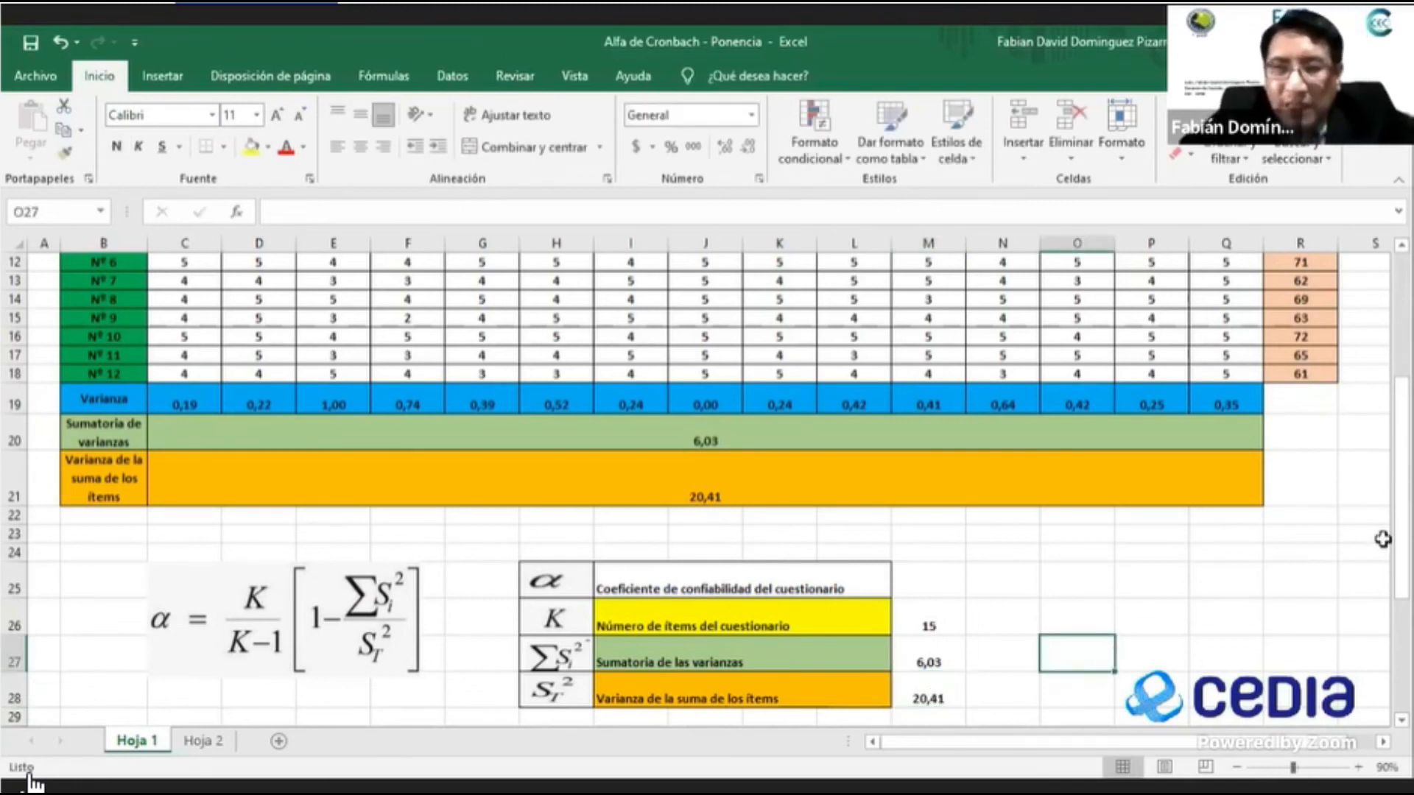
Start the alpha coefficient formula in M25 with the K/(K-1) factor as =M26/(M26-1).
scroll(30, 782, "down", 1)
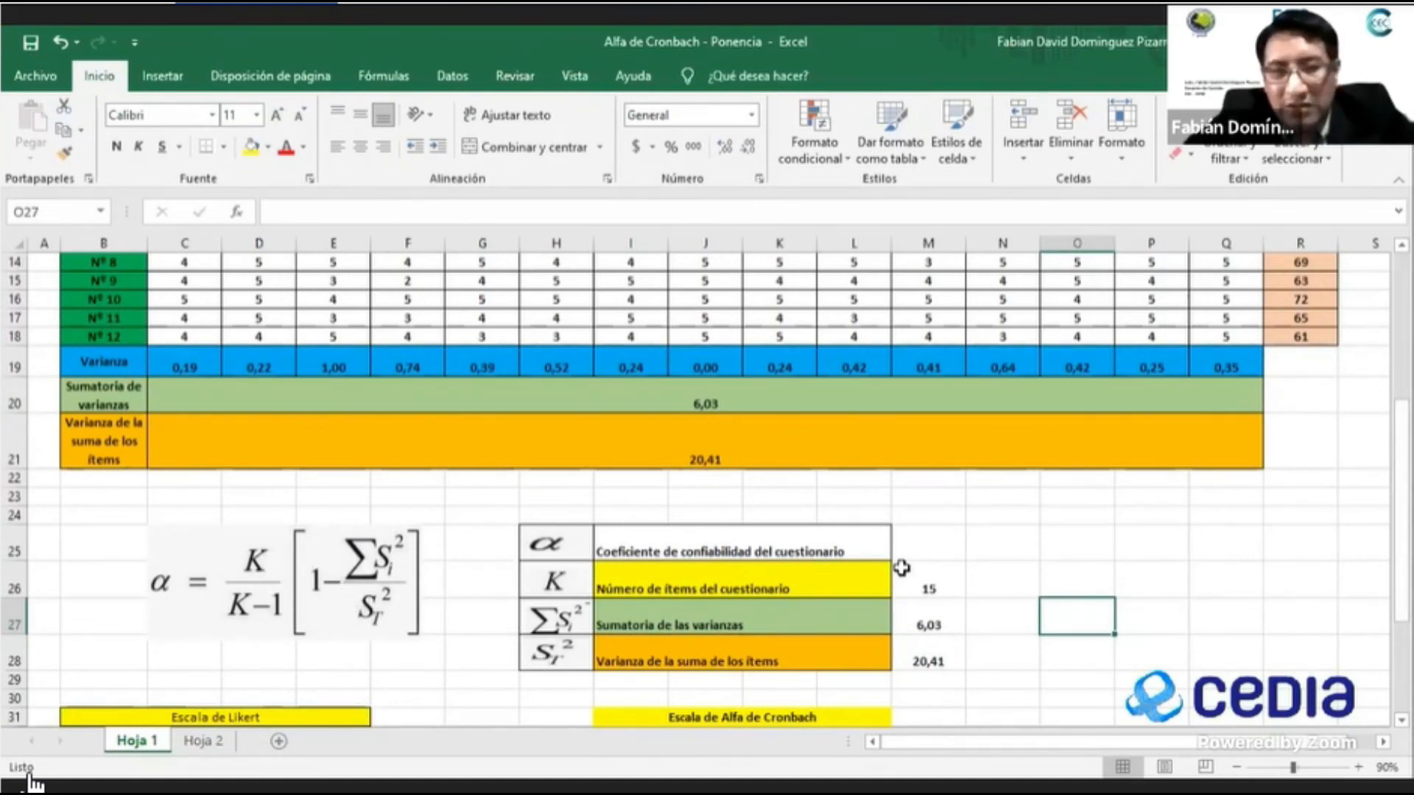
left_click(942, 545)
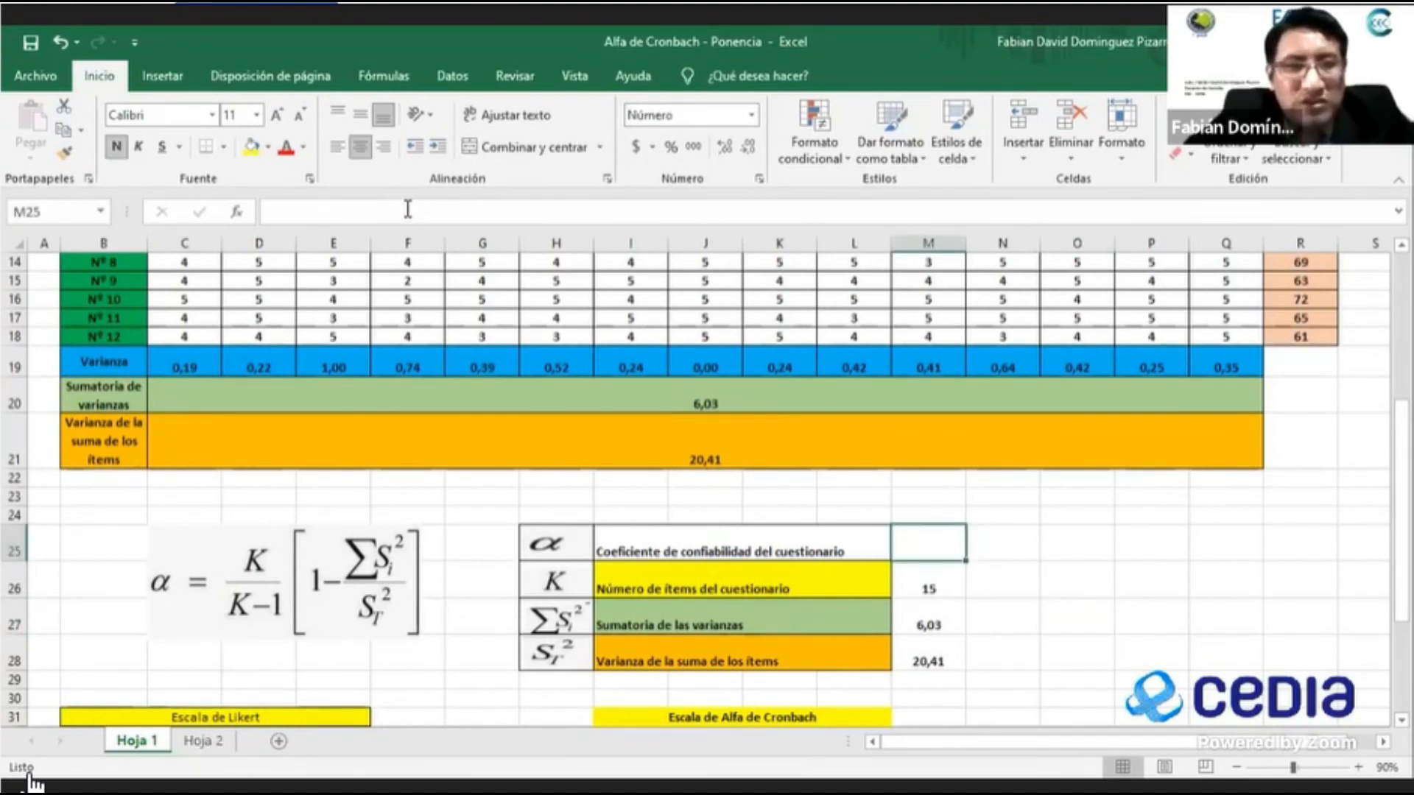
left_click(407, 209)
type("=")
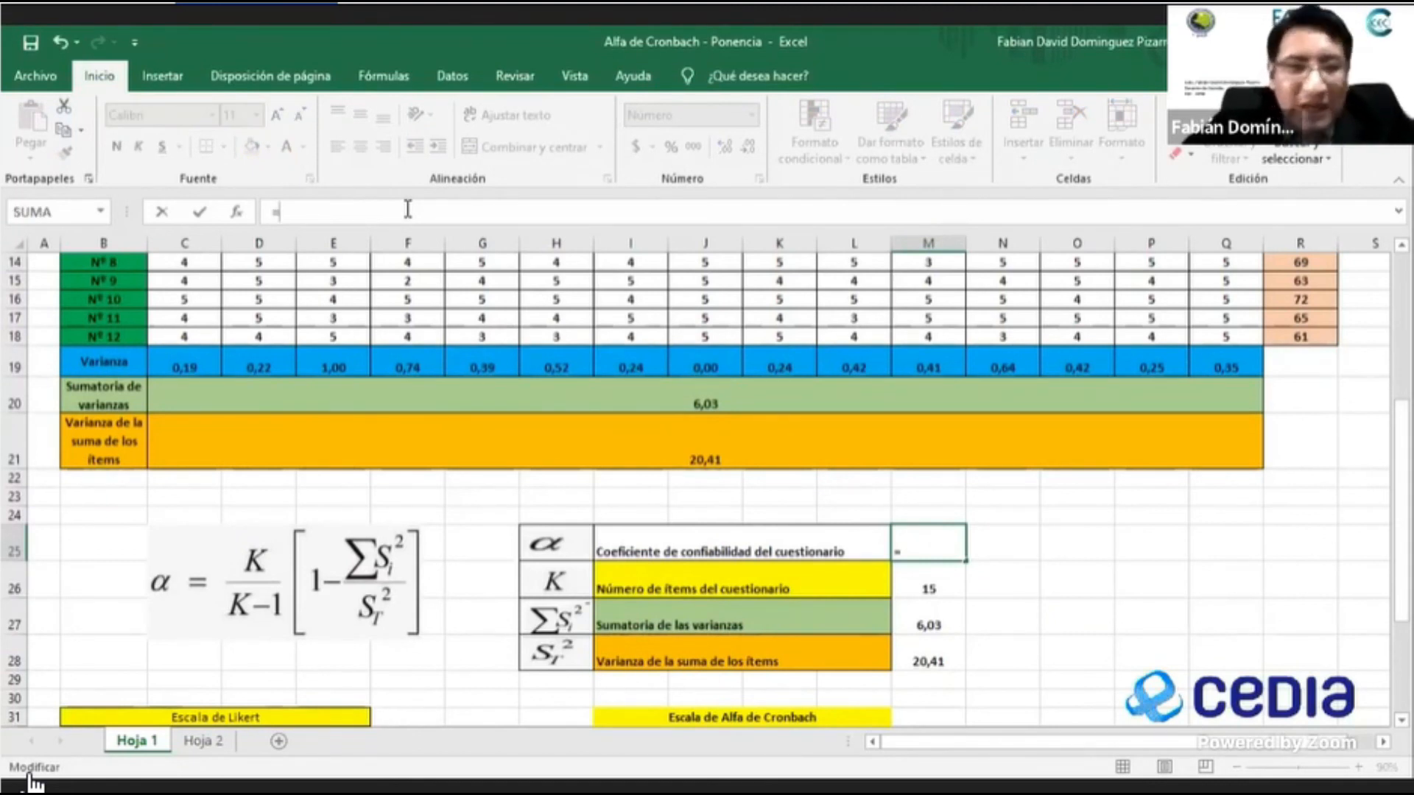
left_click(909, 580)
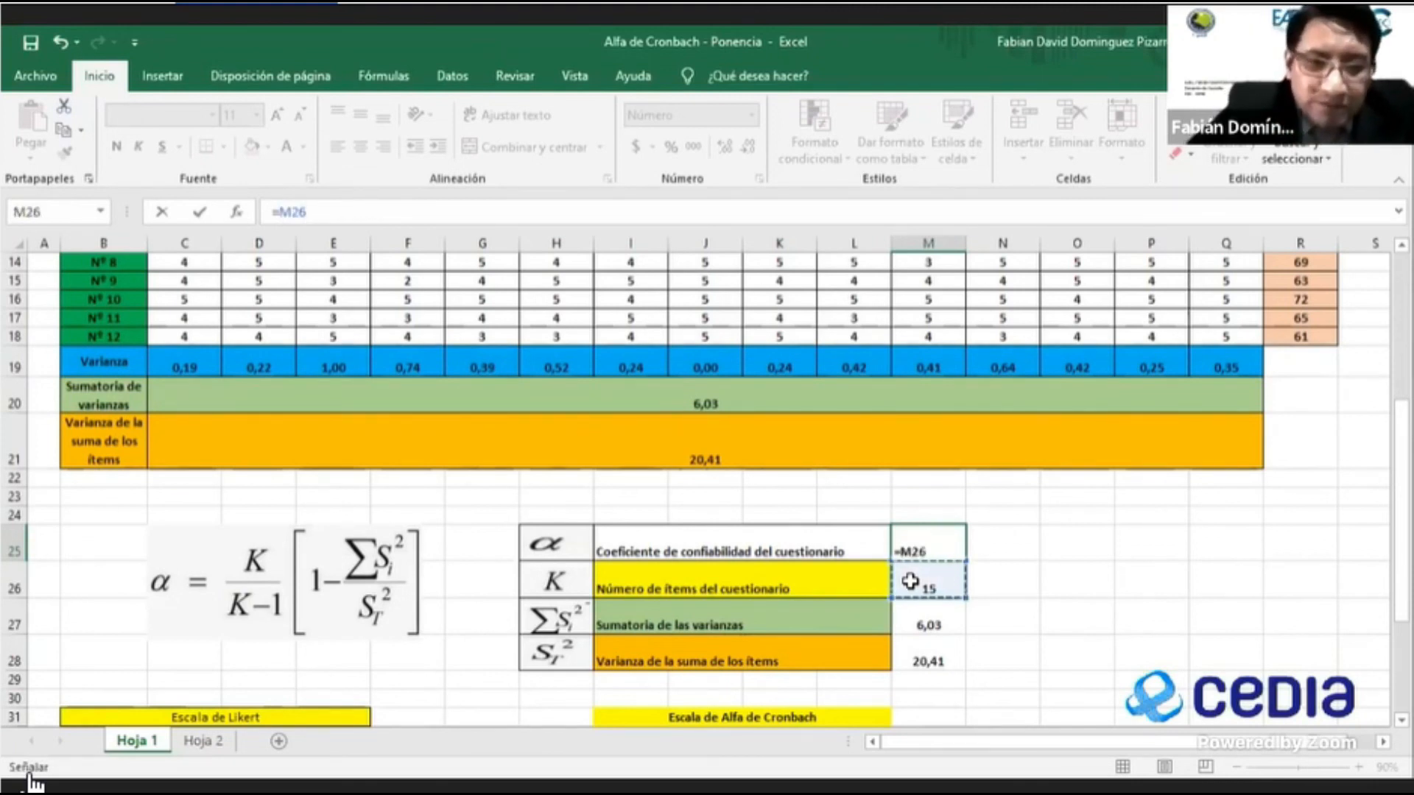
type("/(")
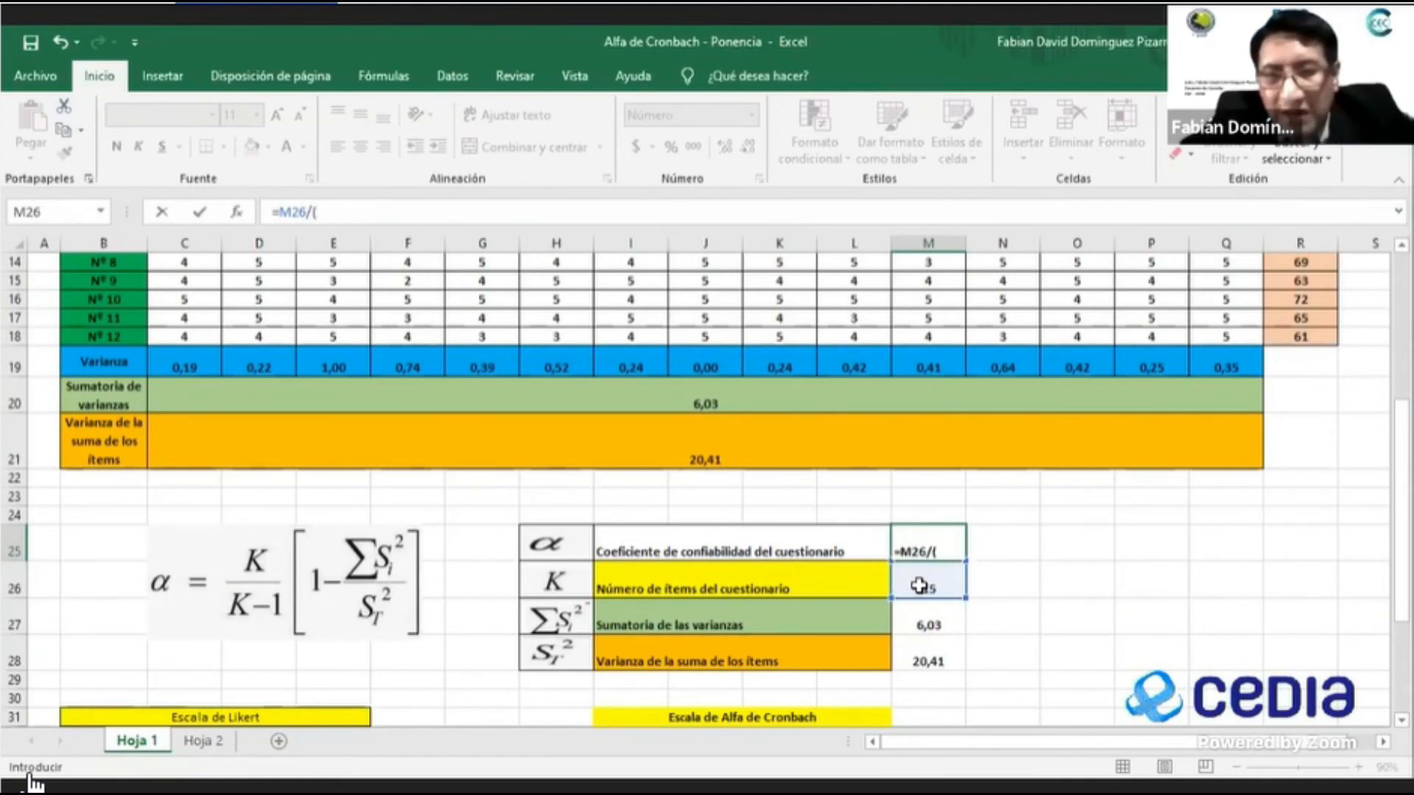
left_click(919, 585)
type("-1")
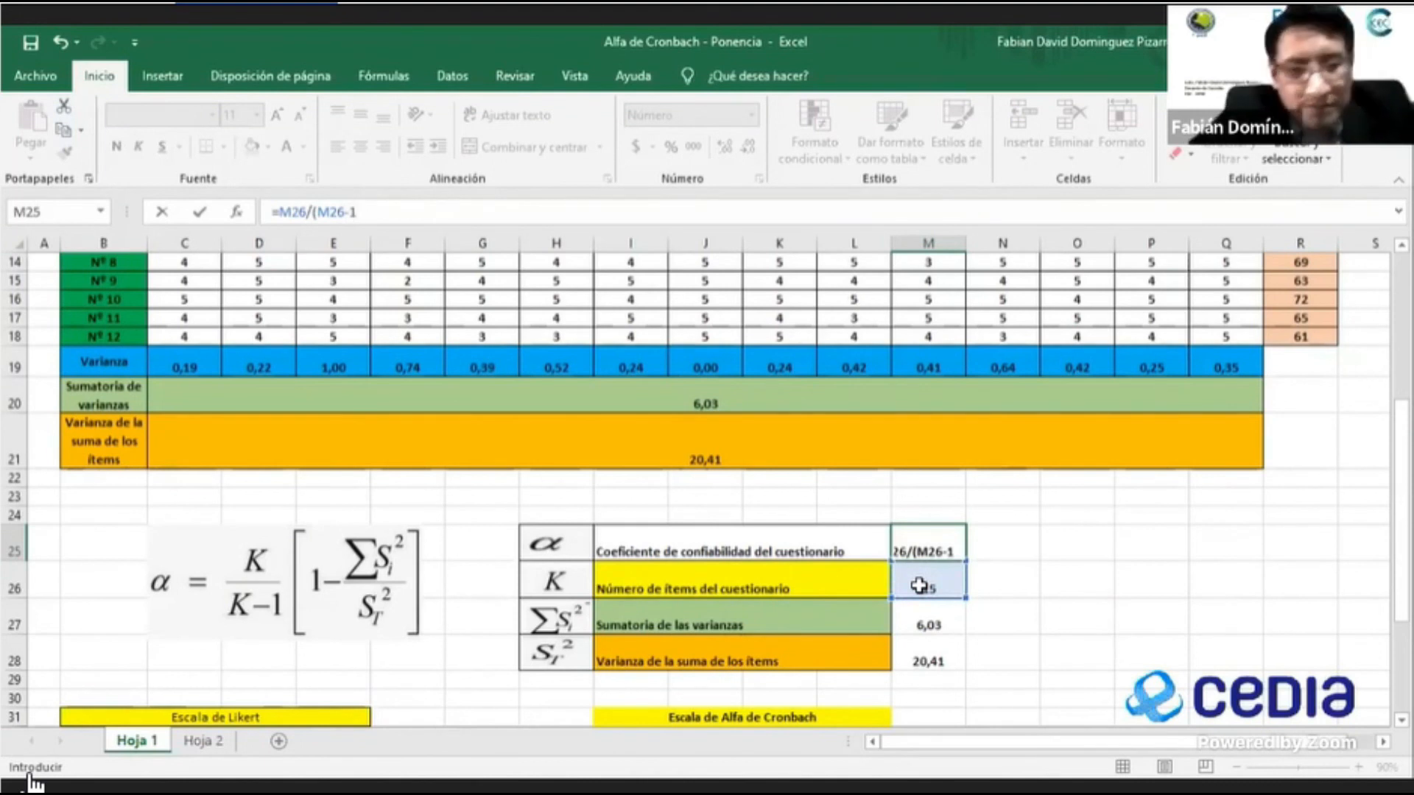
type(")")
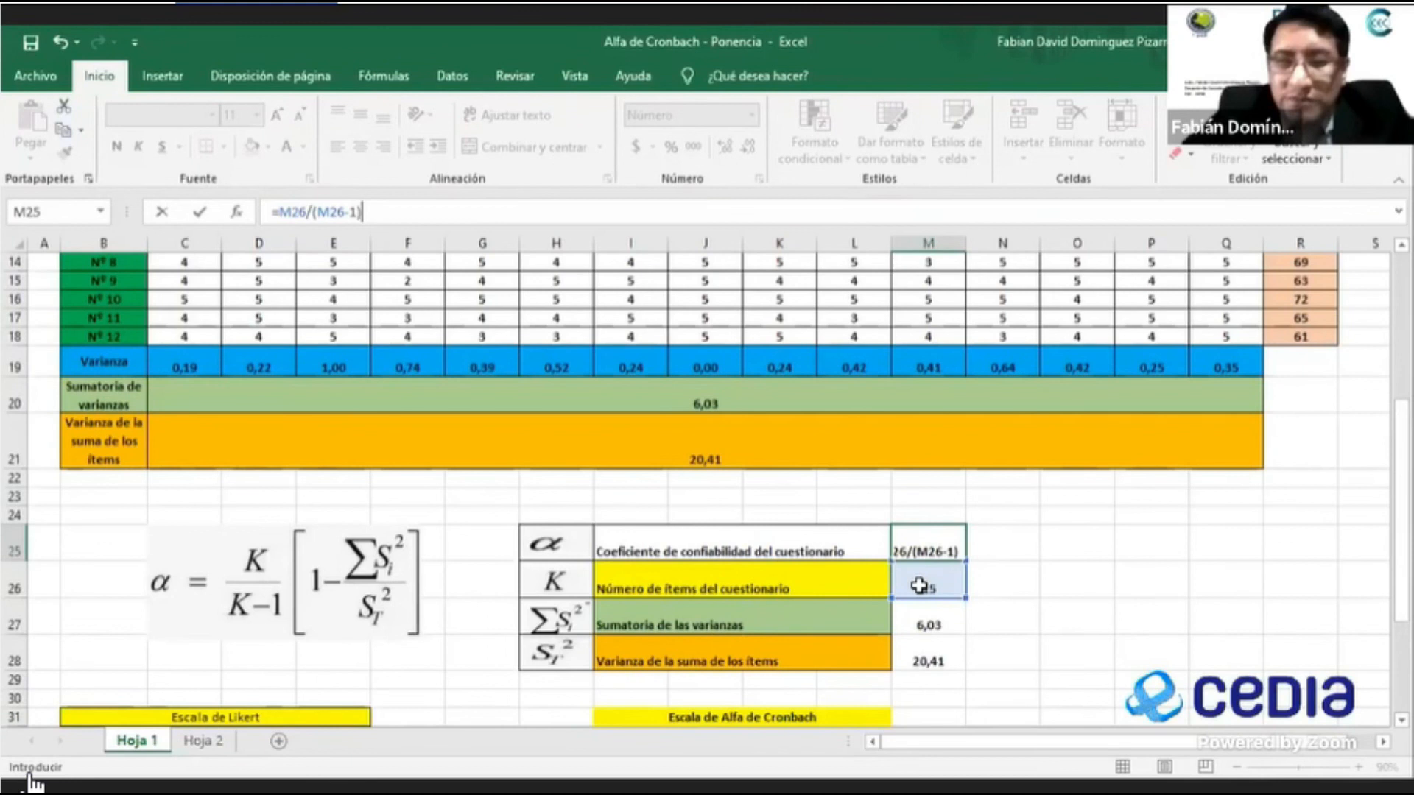
Complete the alpha coefficient formula in M25 with the variance-ratio factor, giving =M26/(M26-1)*(1-M27/M28).
type("*")
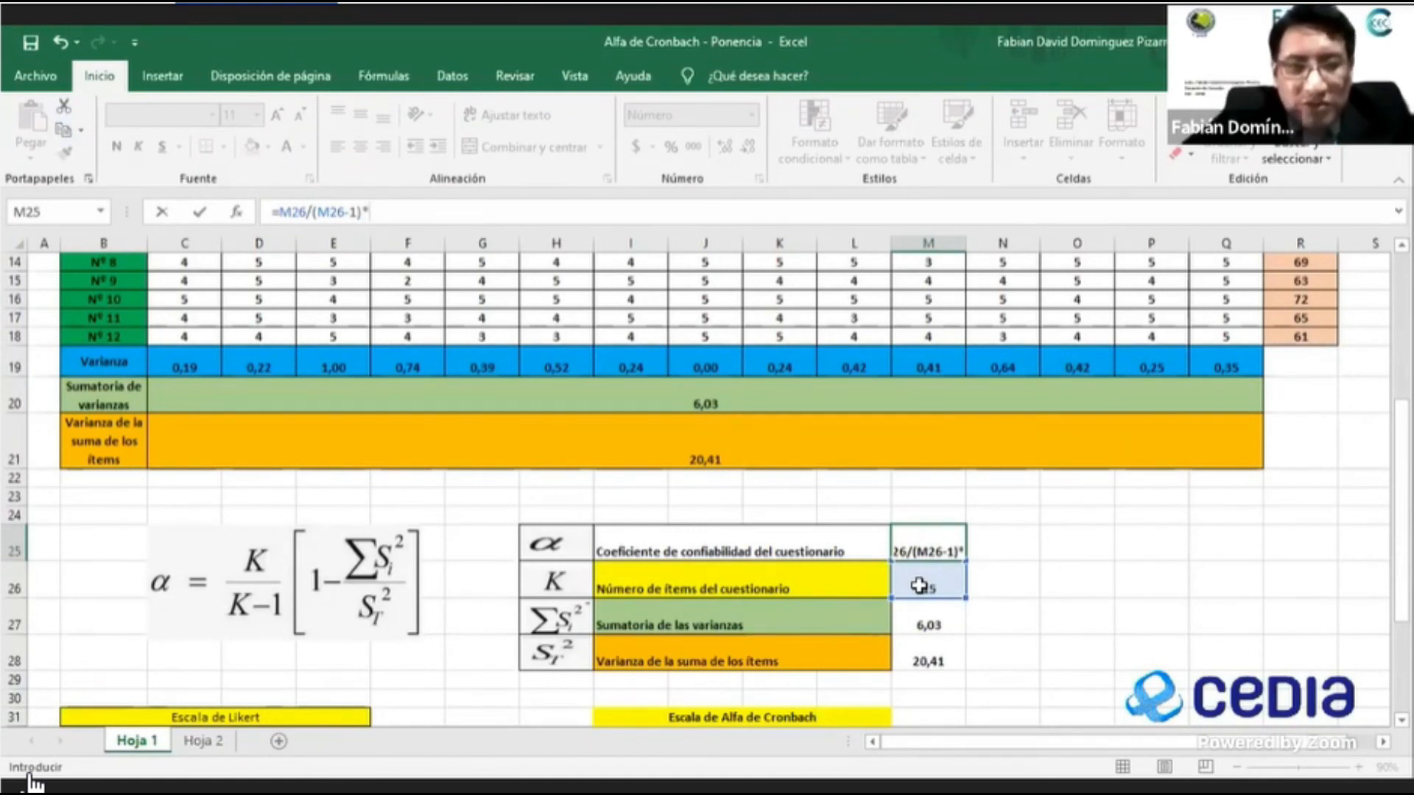
type("(")
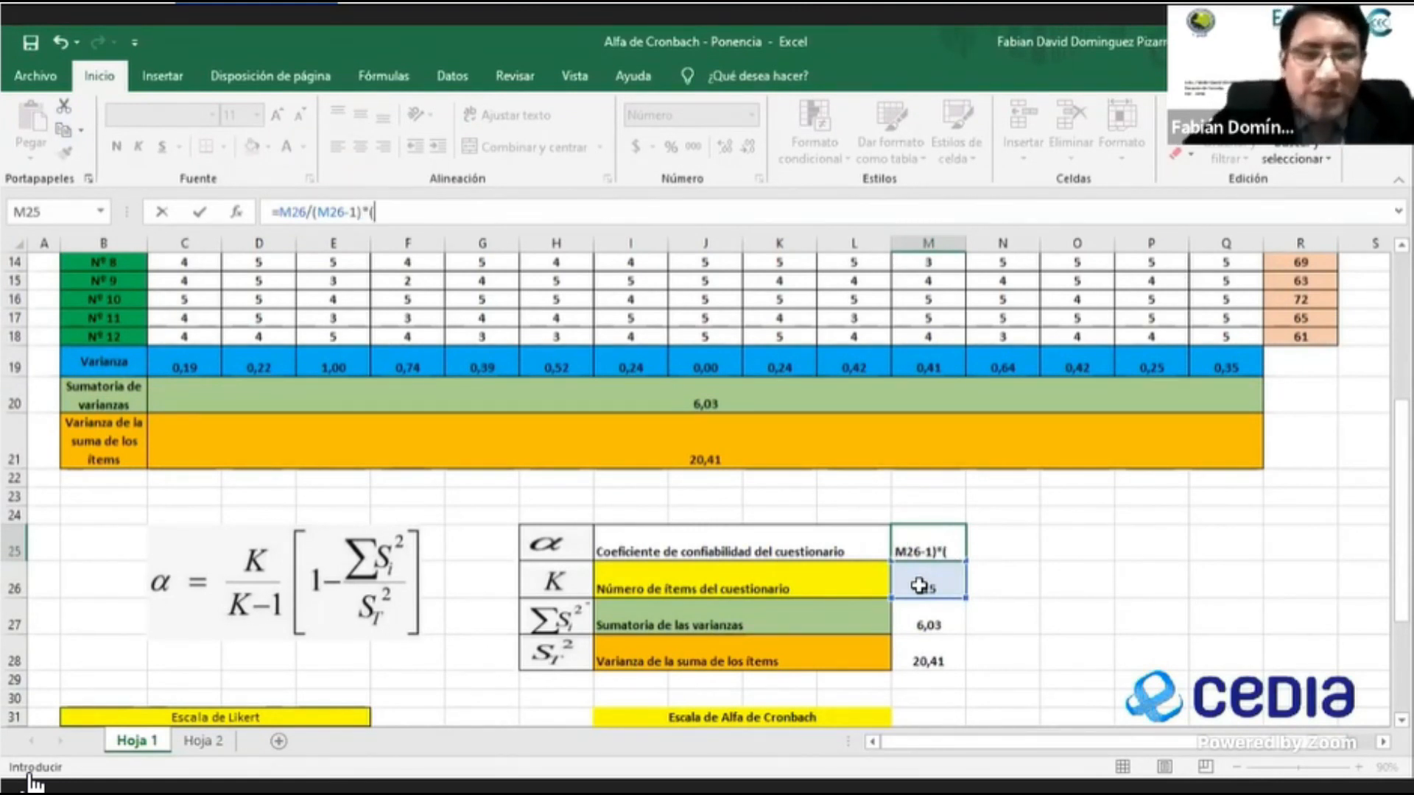
type("1-")
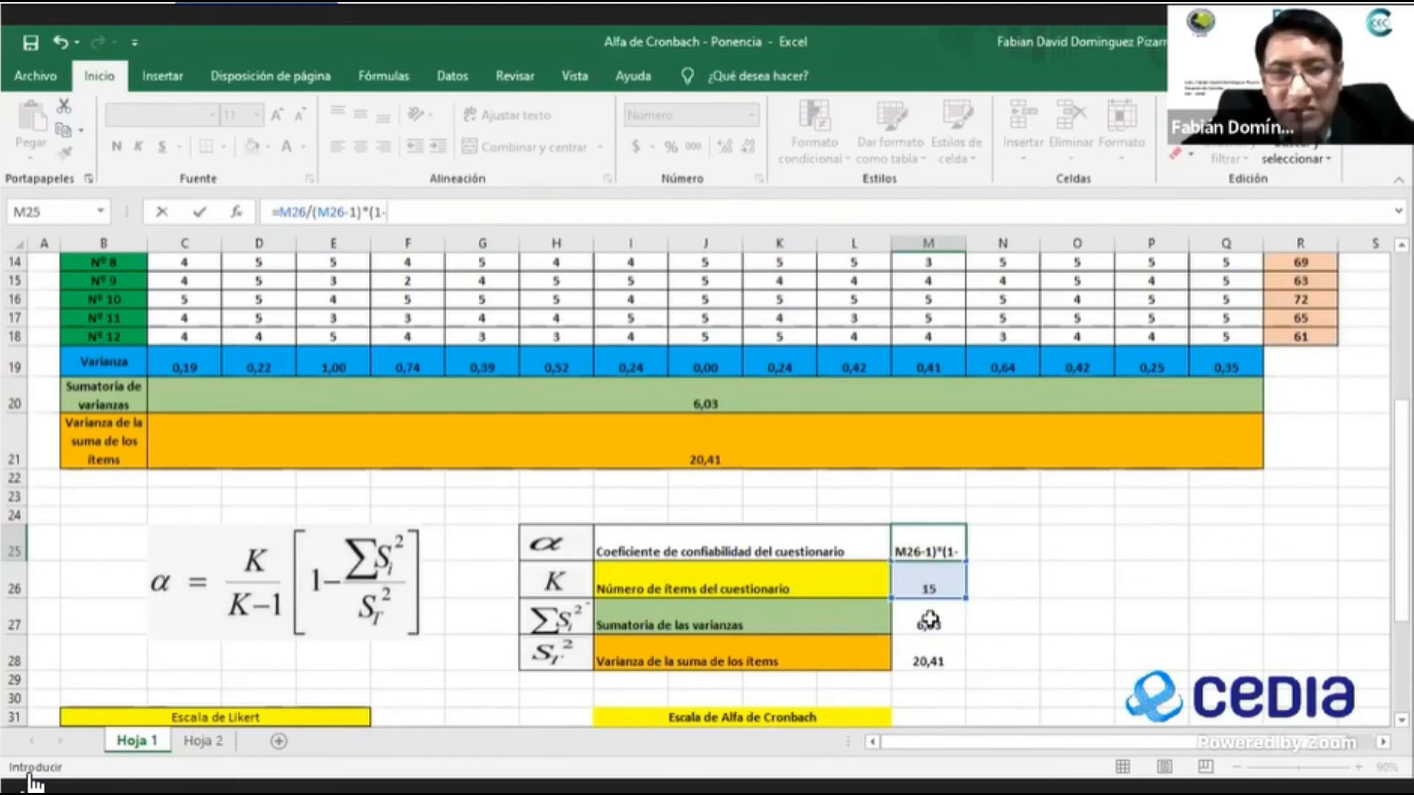
left_click(929, 621)
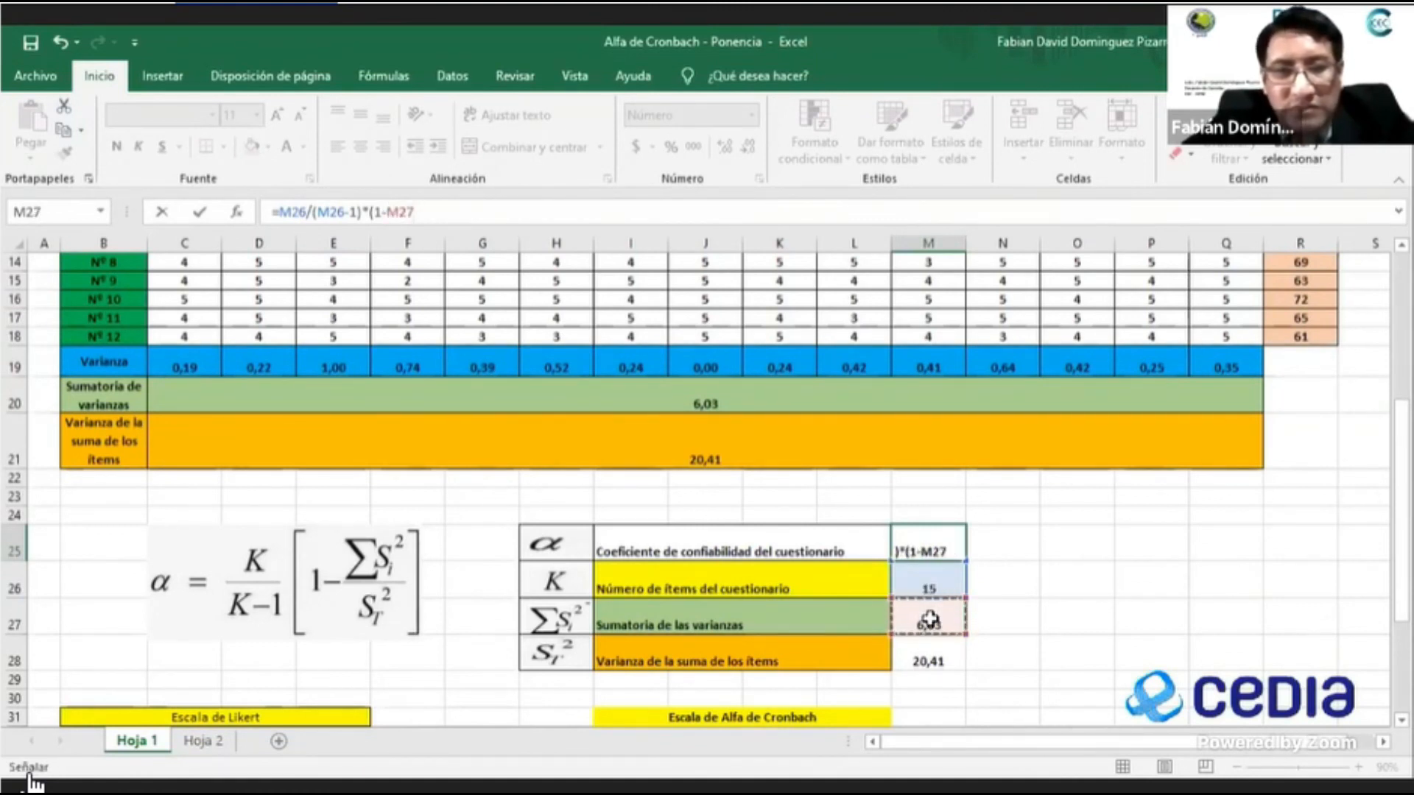
type("/")
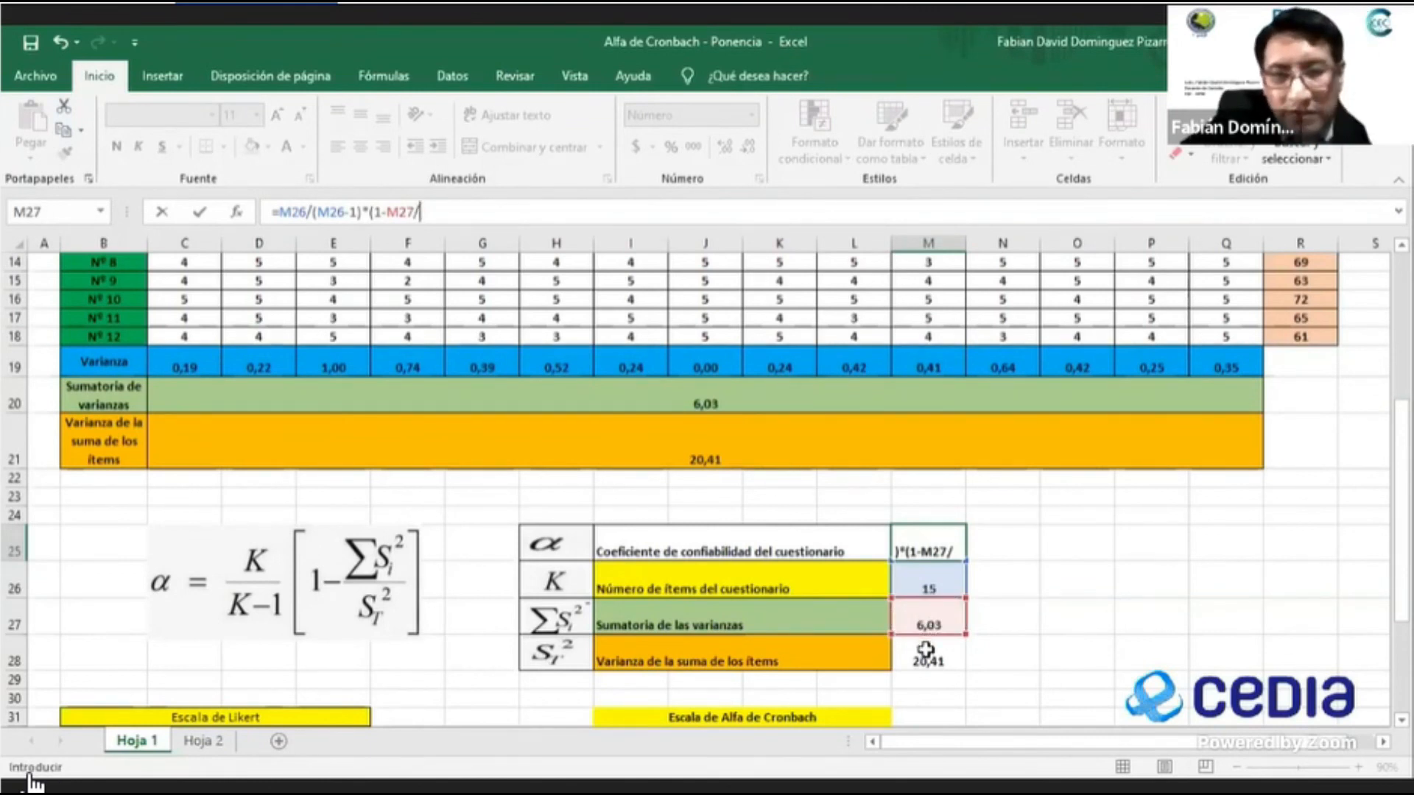
left_click(925, 652)
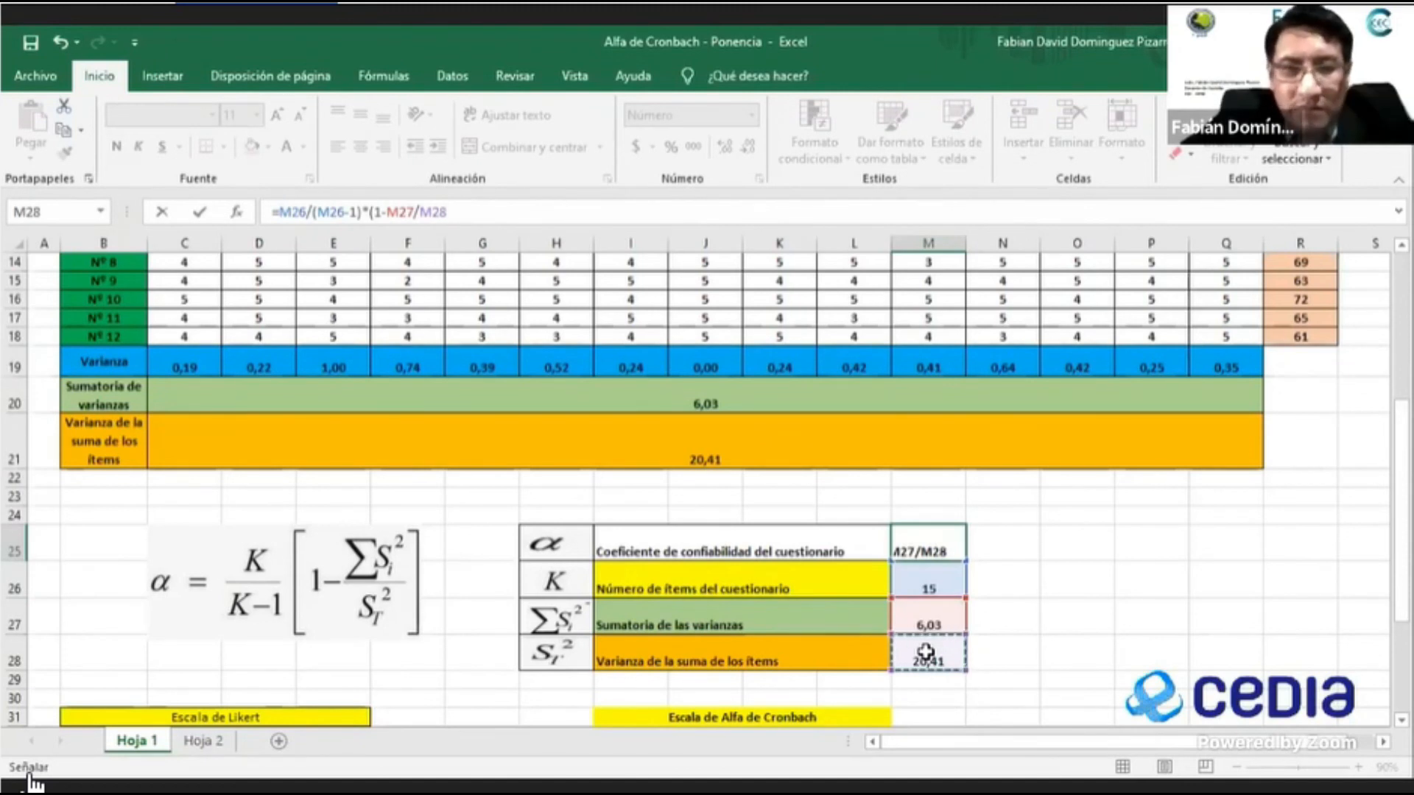
type(")")
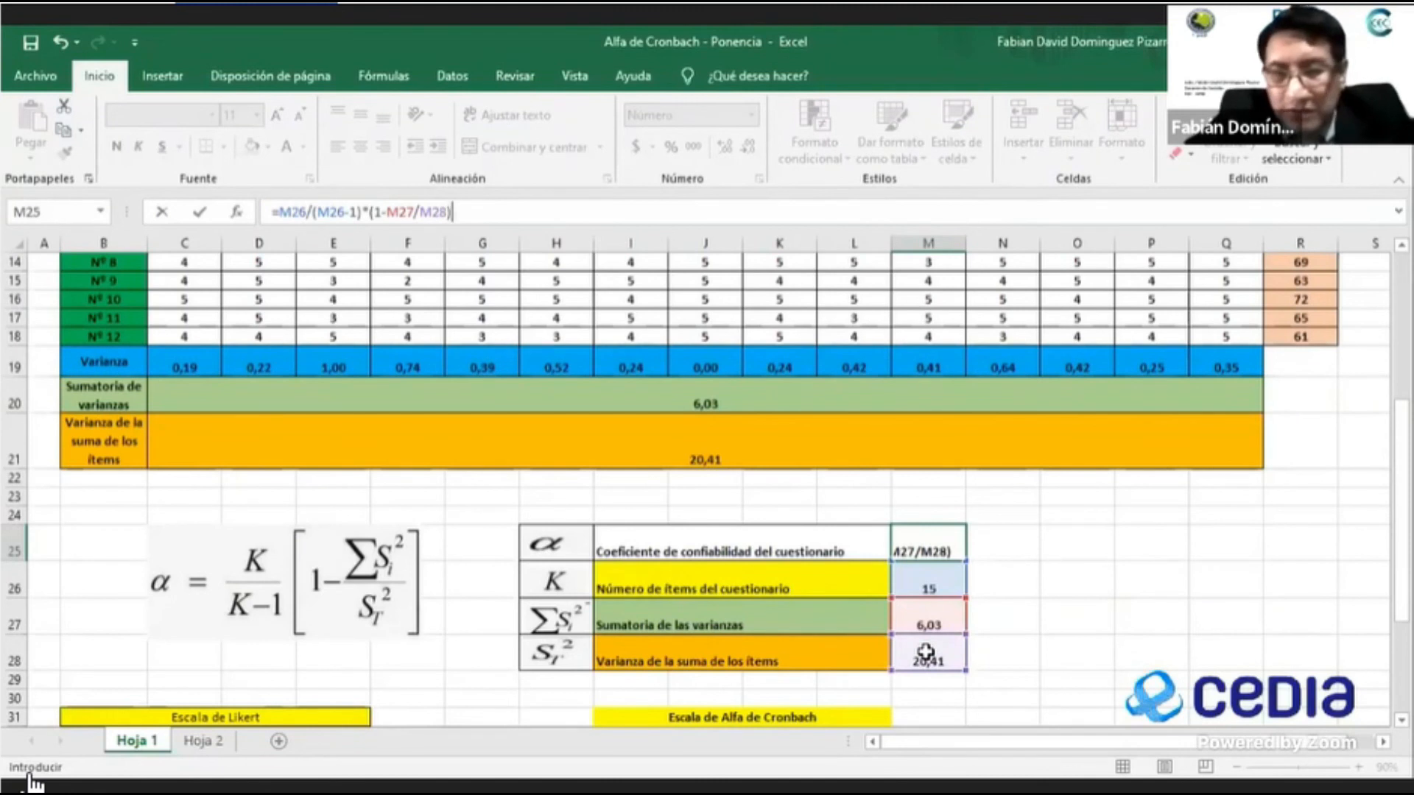
key("Return")
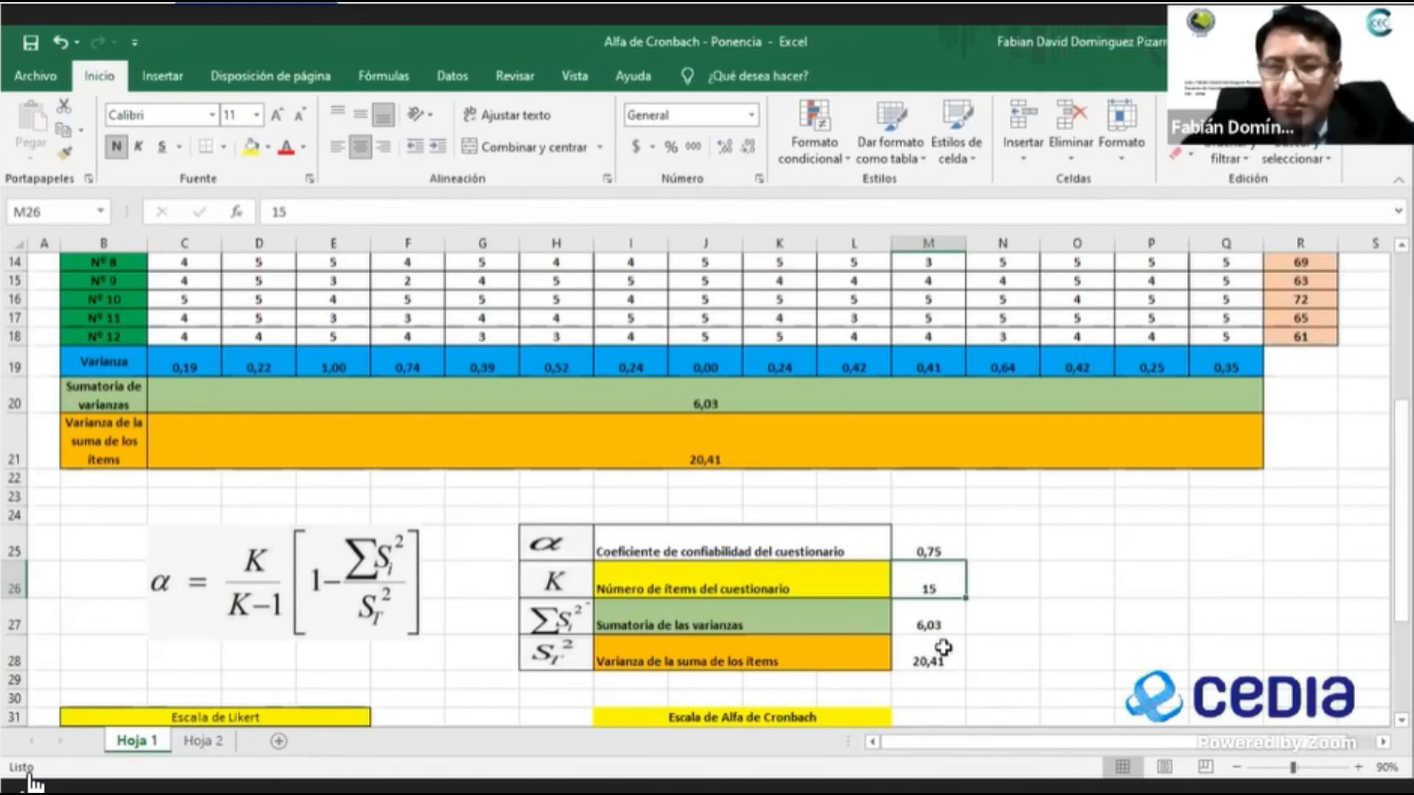
Compare the alpha coefficient in M25 with the reliability ranges in the Escala de Alfa de Cronbach table.
left_click(931, 548)
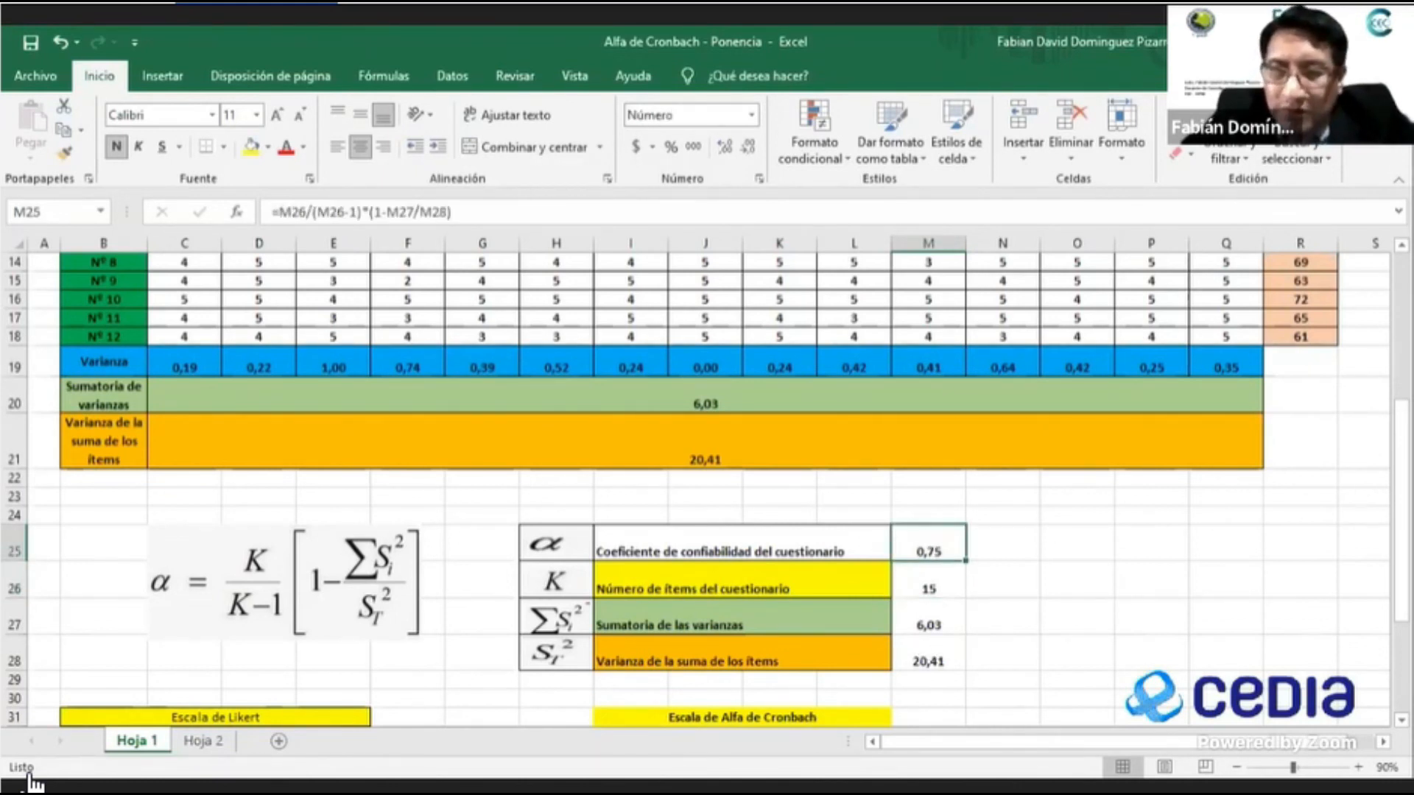
scroll(29, 782, "down", 3)
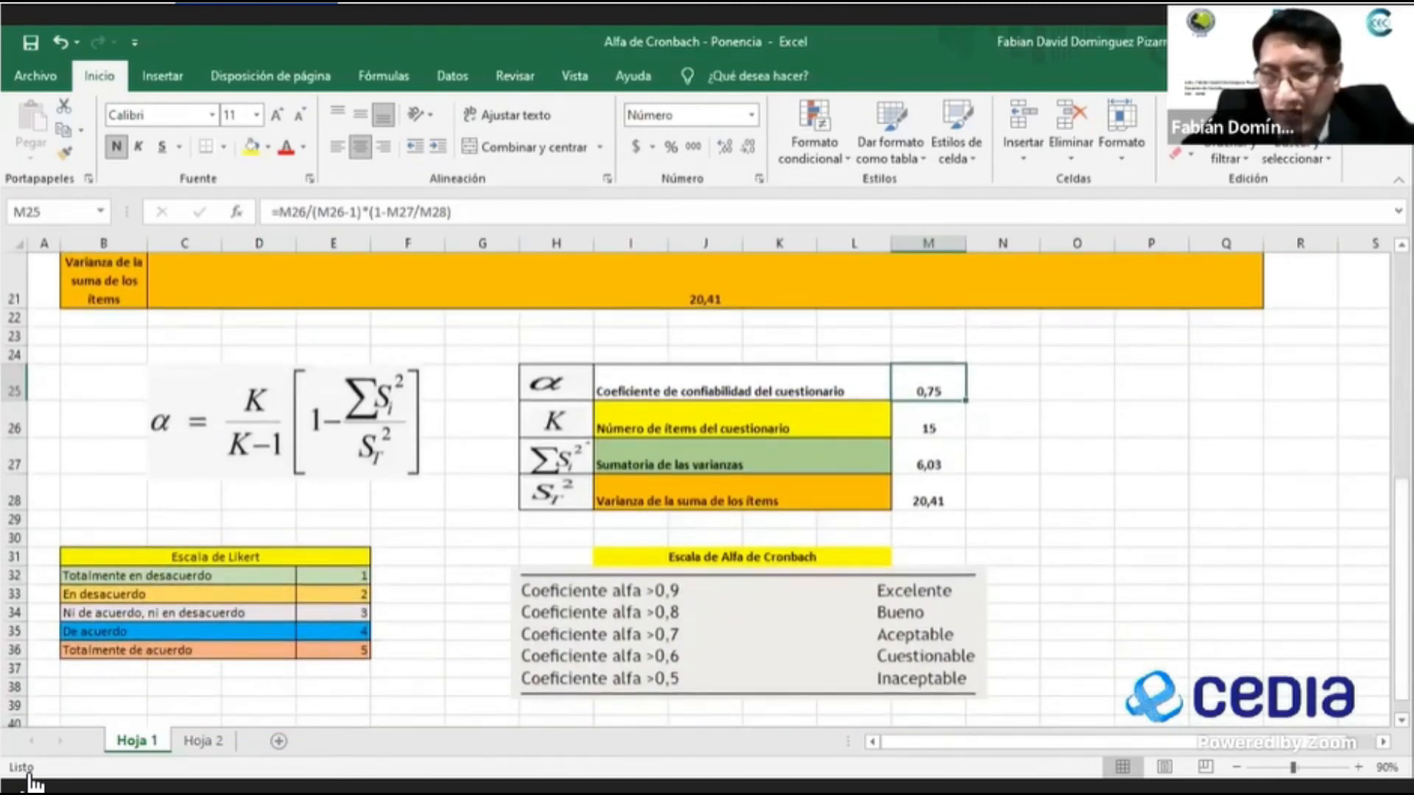
scroll(29, 782, "down", 1)
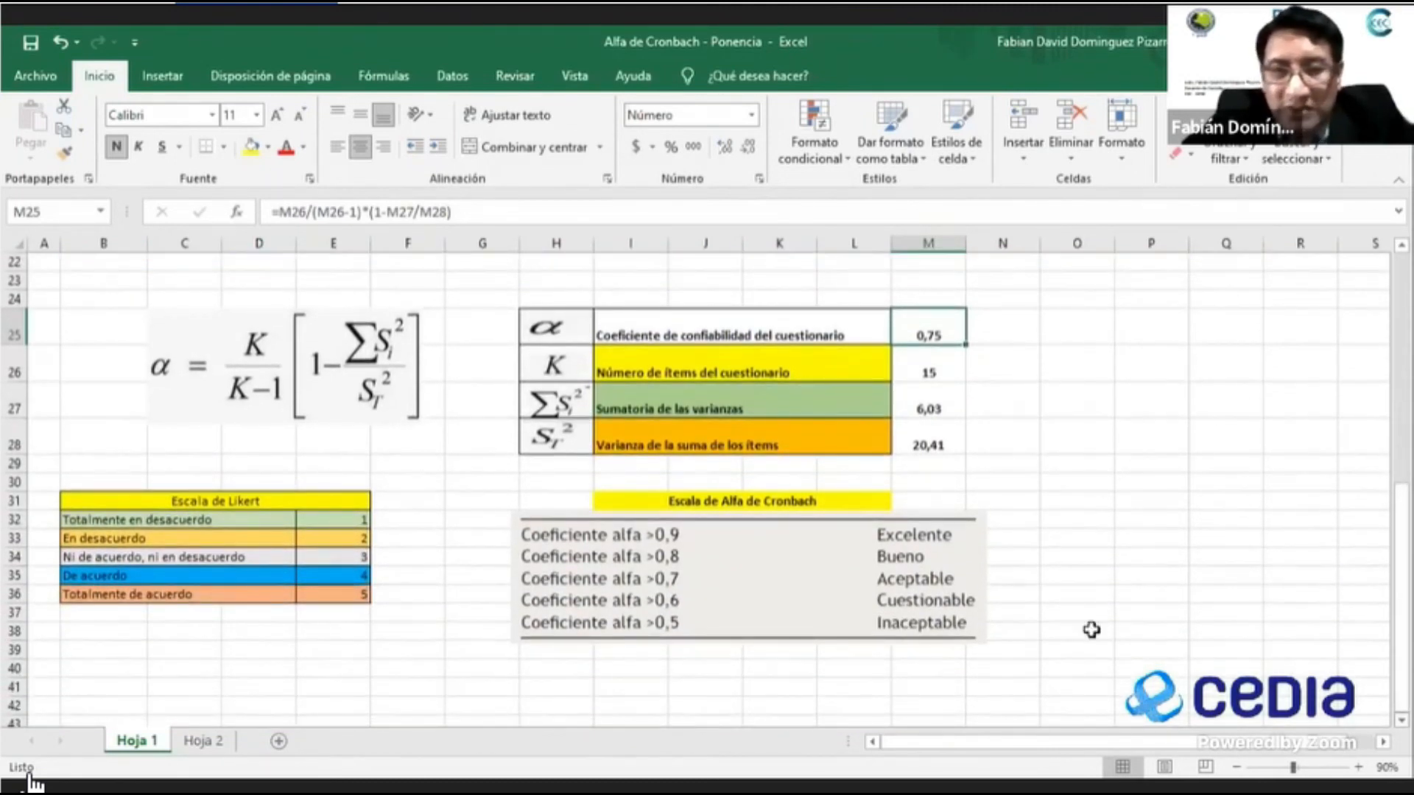